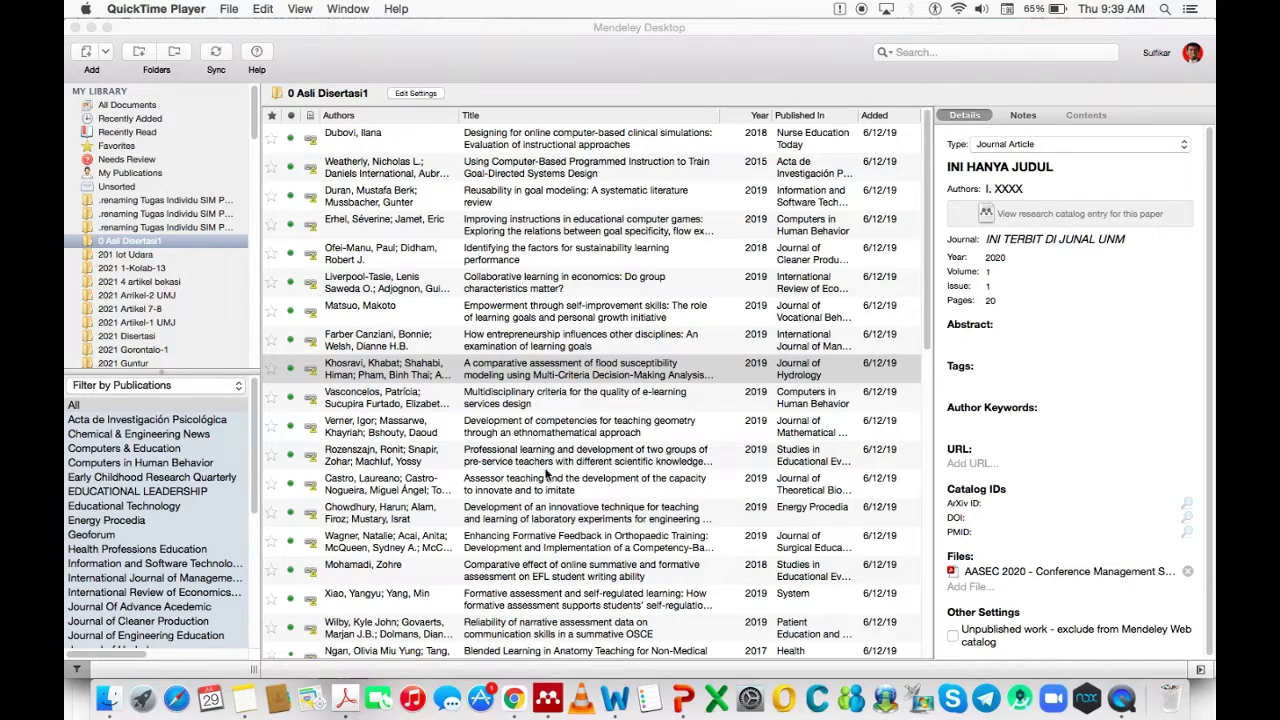
Switch to Mendeley Desktop and look at the options for adding documents
left_click(546, 697)
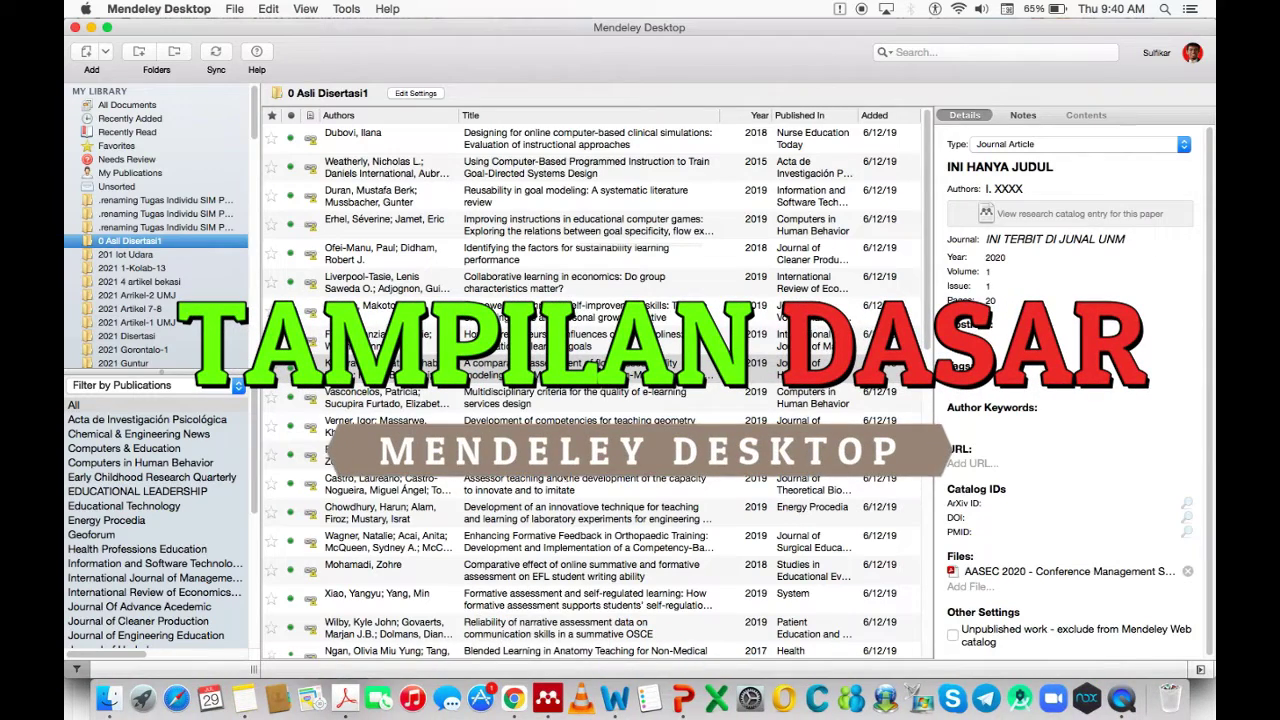
left_click(106, 52)
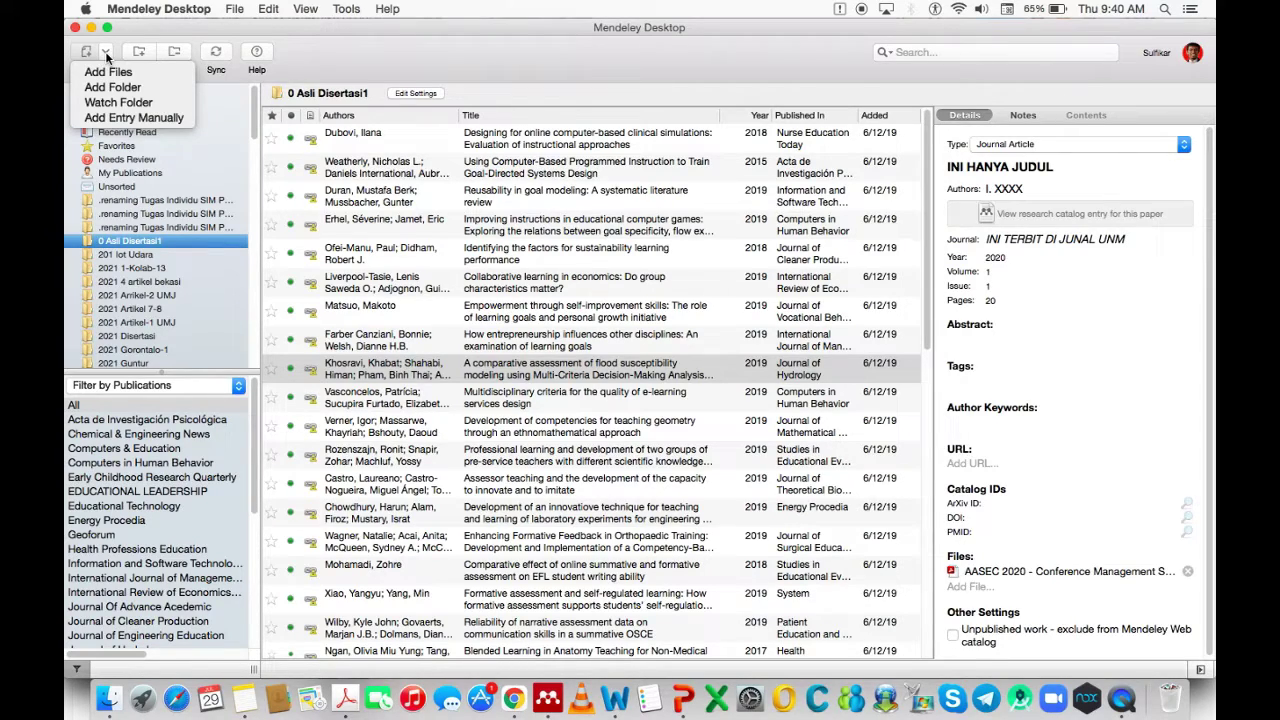
left_click(352, 59)
Create a new library folder named "LATIHAN MENDELEY"
left_click_drag(255, 107, 240, 294)
left_click(233, 332)
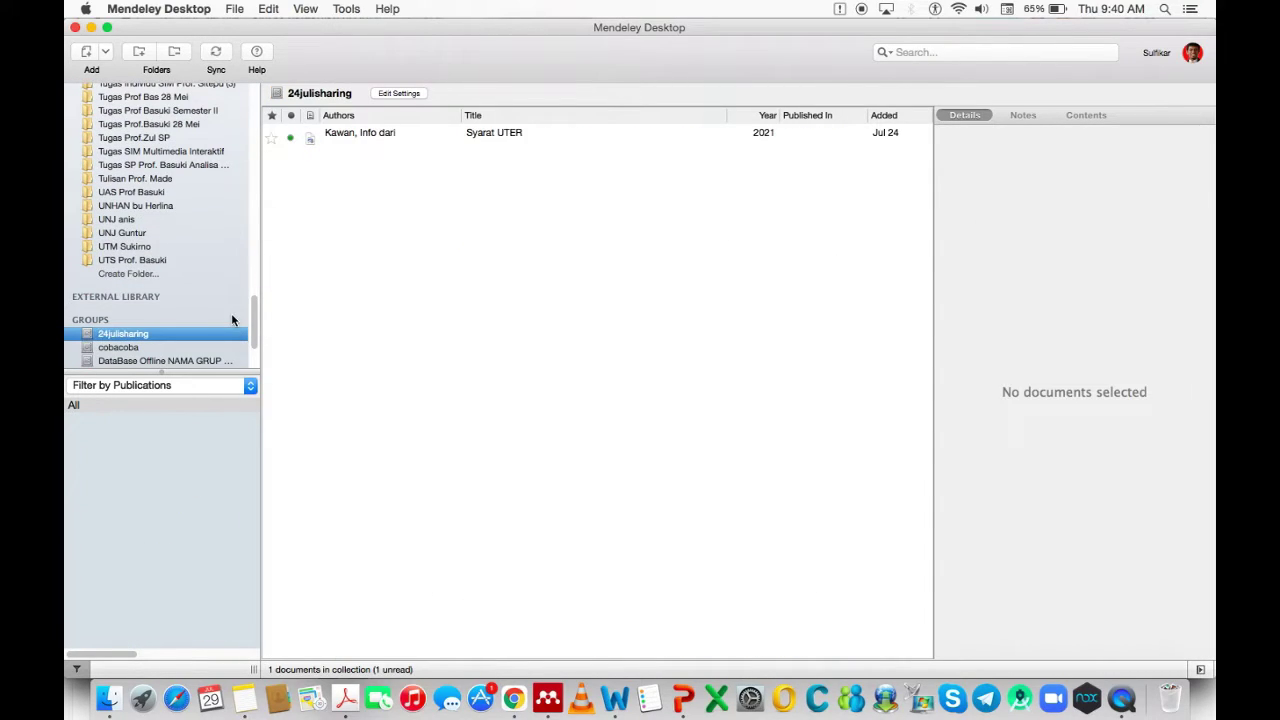
left_click(133, 274)
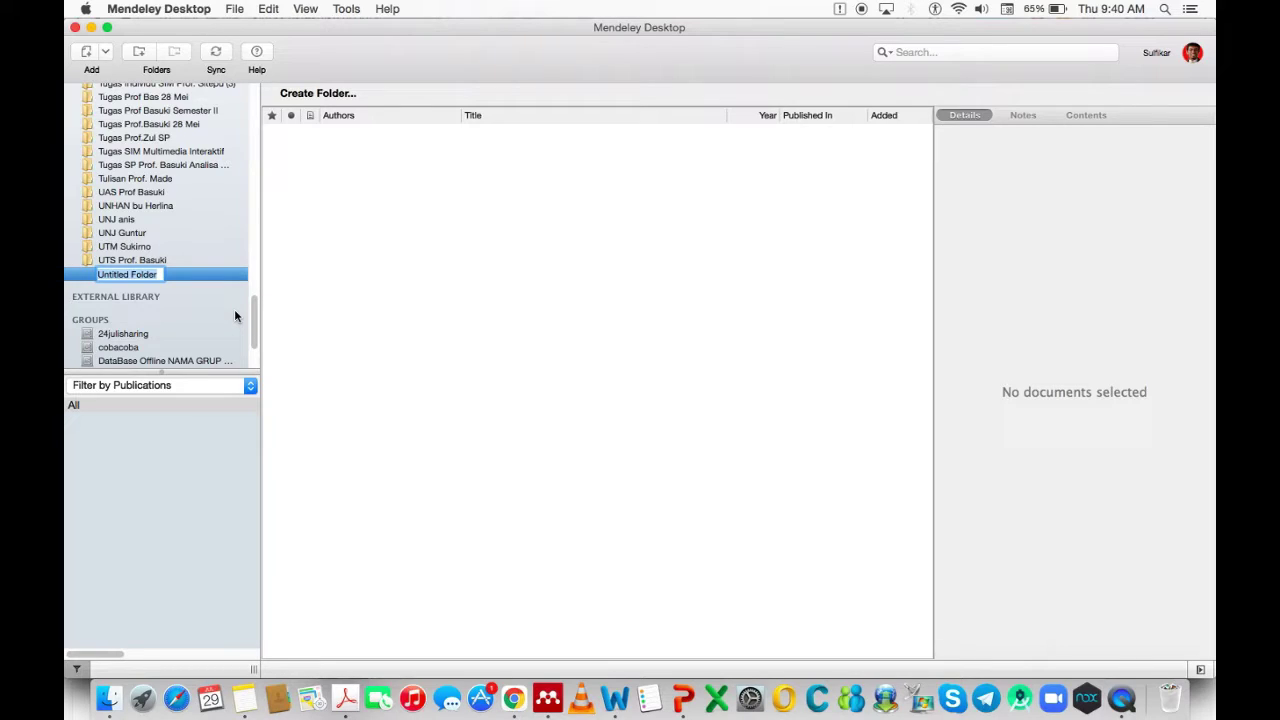
type("LATIHAN MENDELEY")
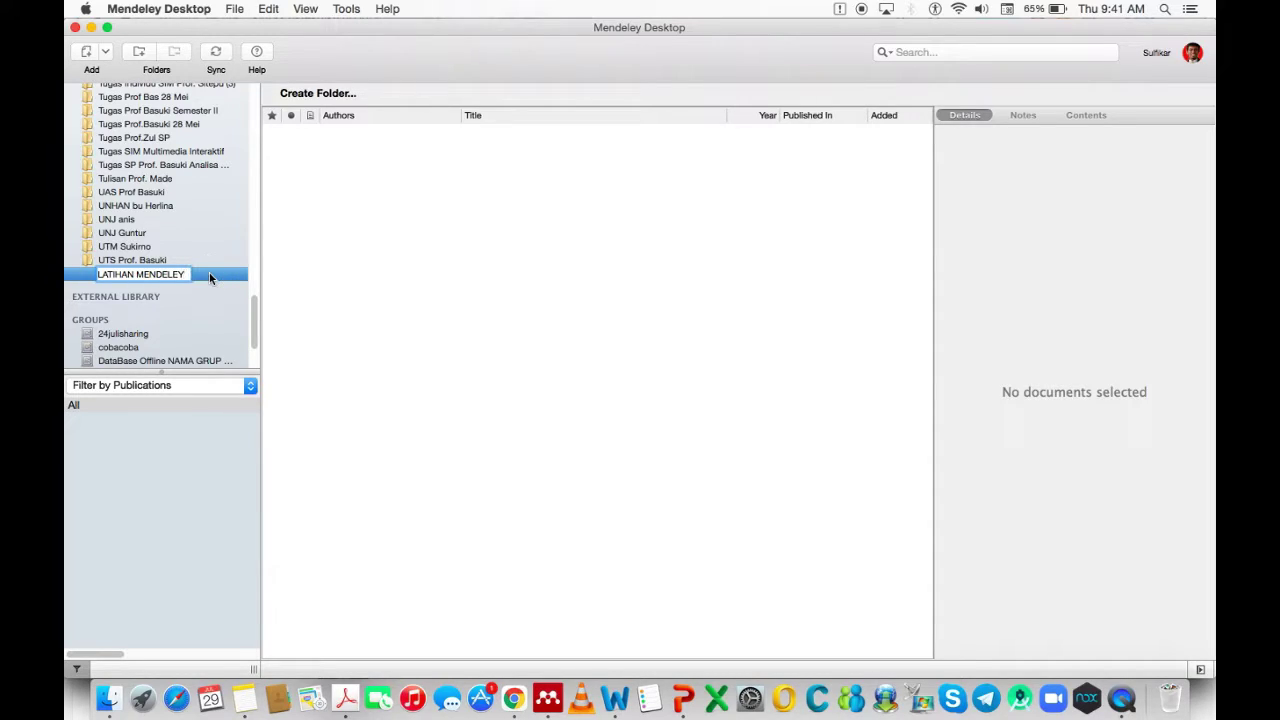
left_click(86, 276)
key("Return")
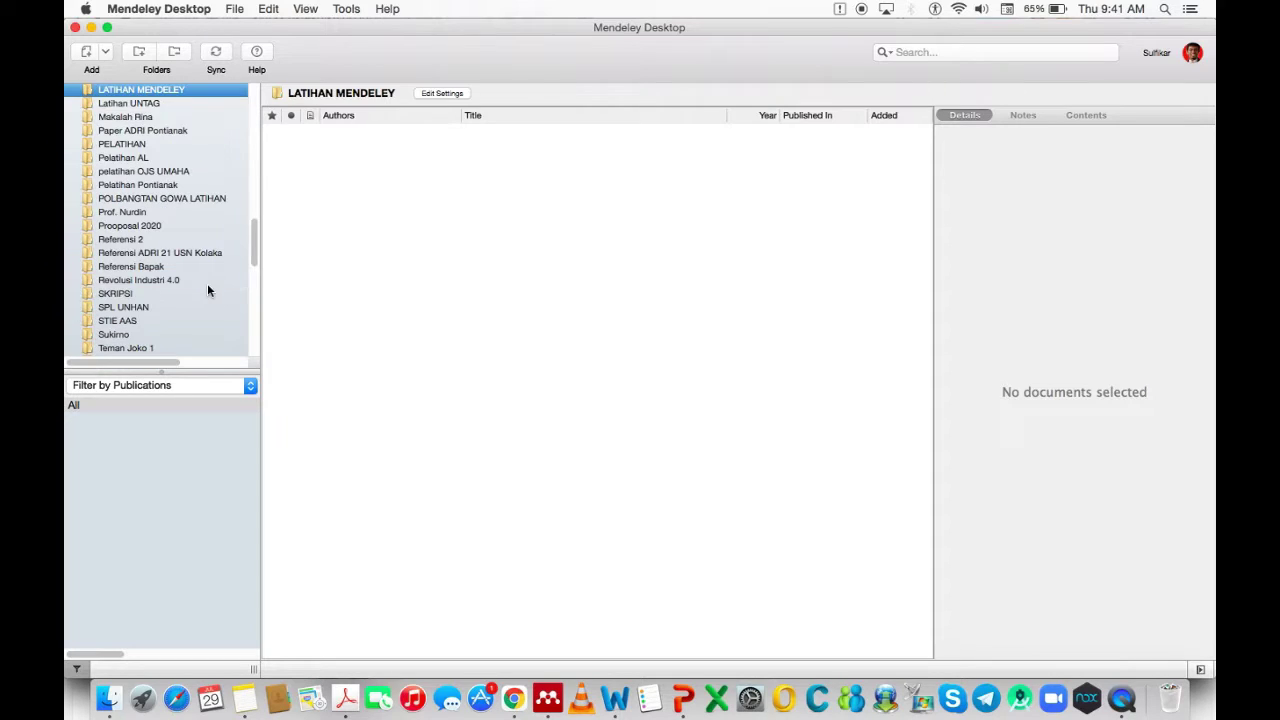
Look through the contents of the four folders listed below LATIHAN MENDELEY and return to the LATIHAN MENDELEY folder
left_click(128, 105)
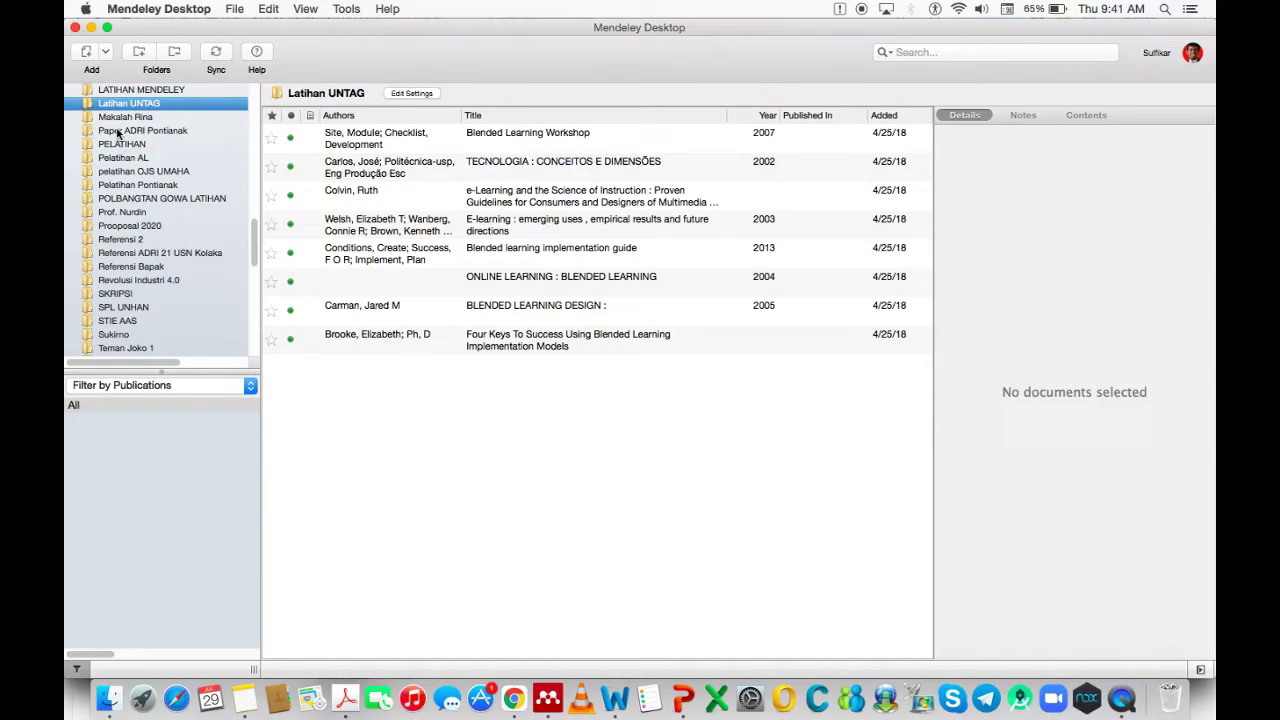
left_click(113, 120)
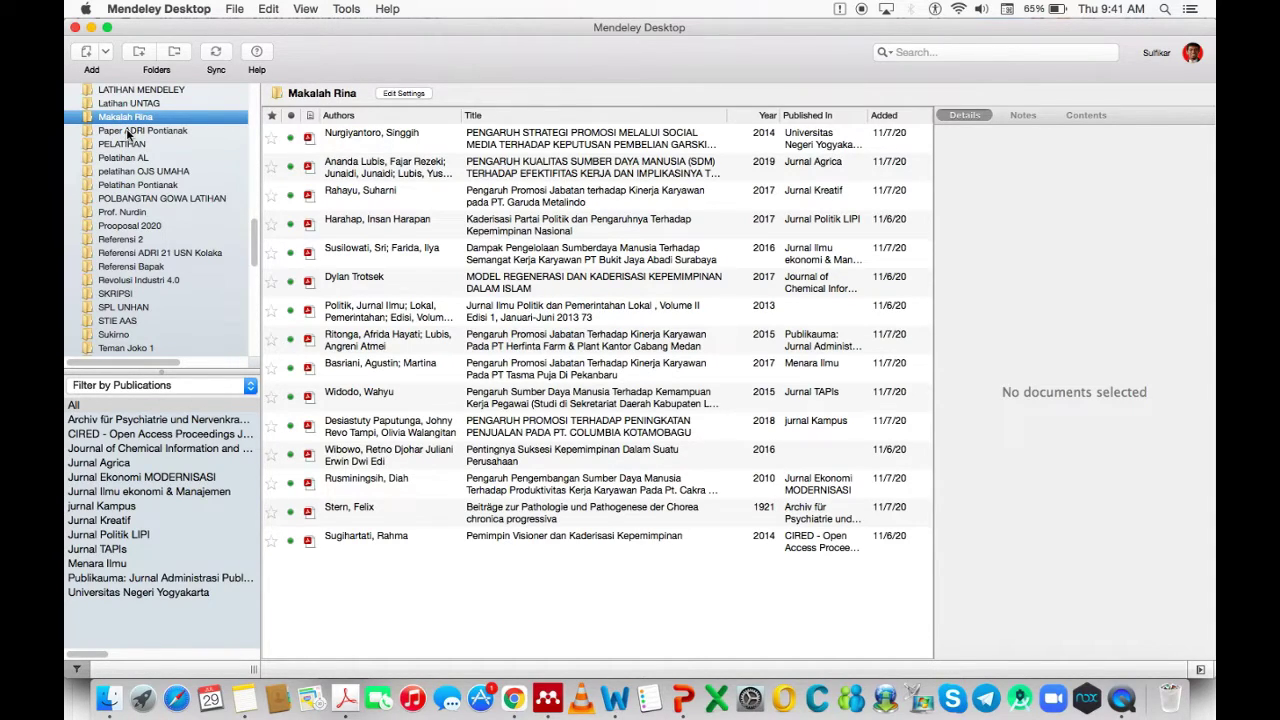
left_click(125, 132)
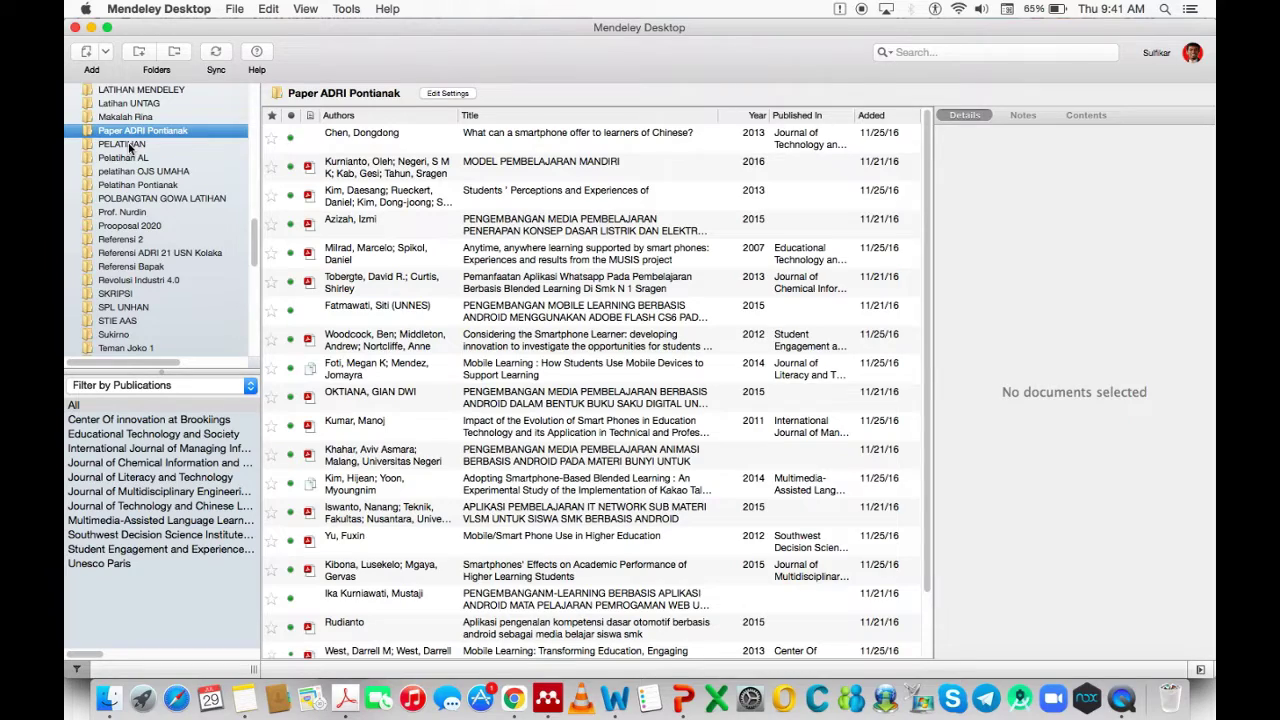
left_click(125, 145)
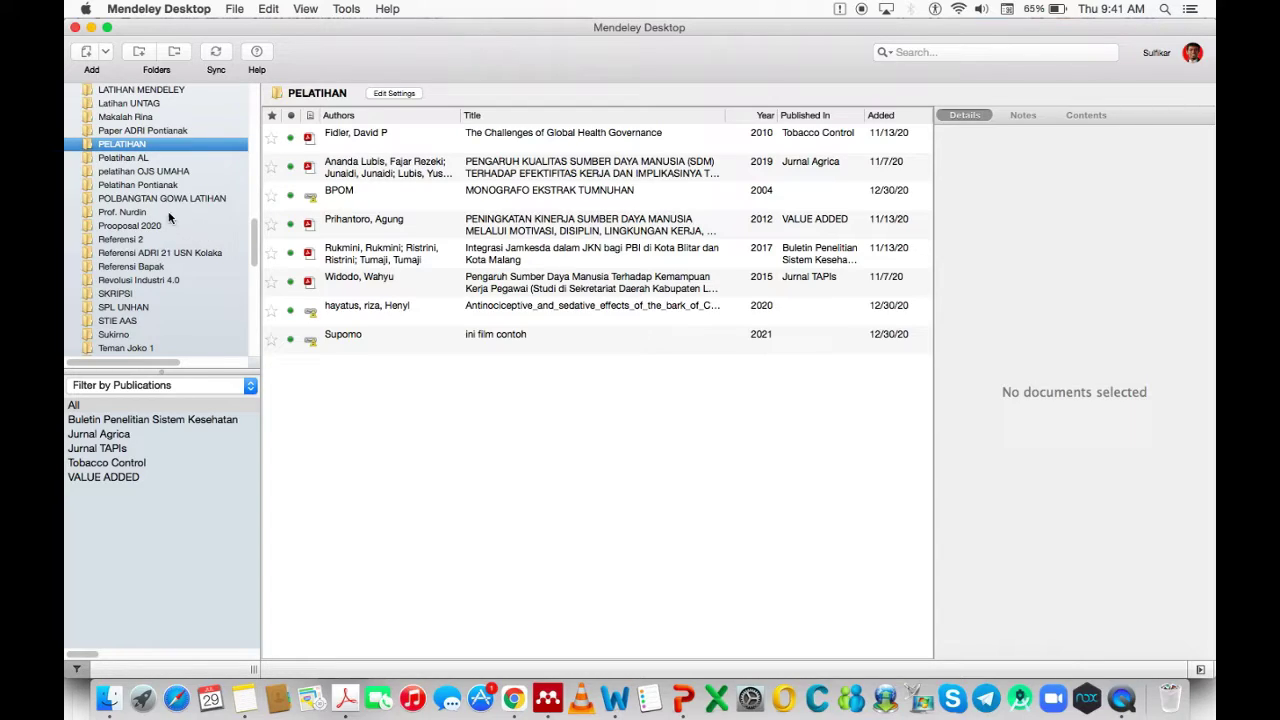
left_click(150, 90)
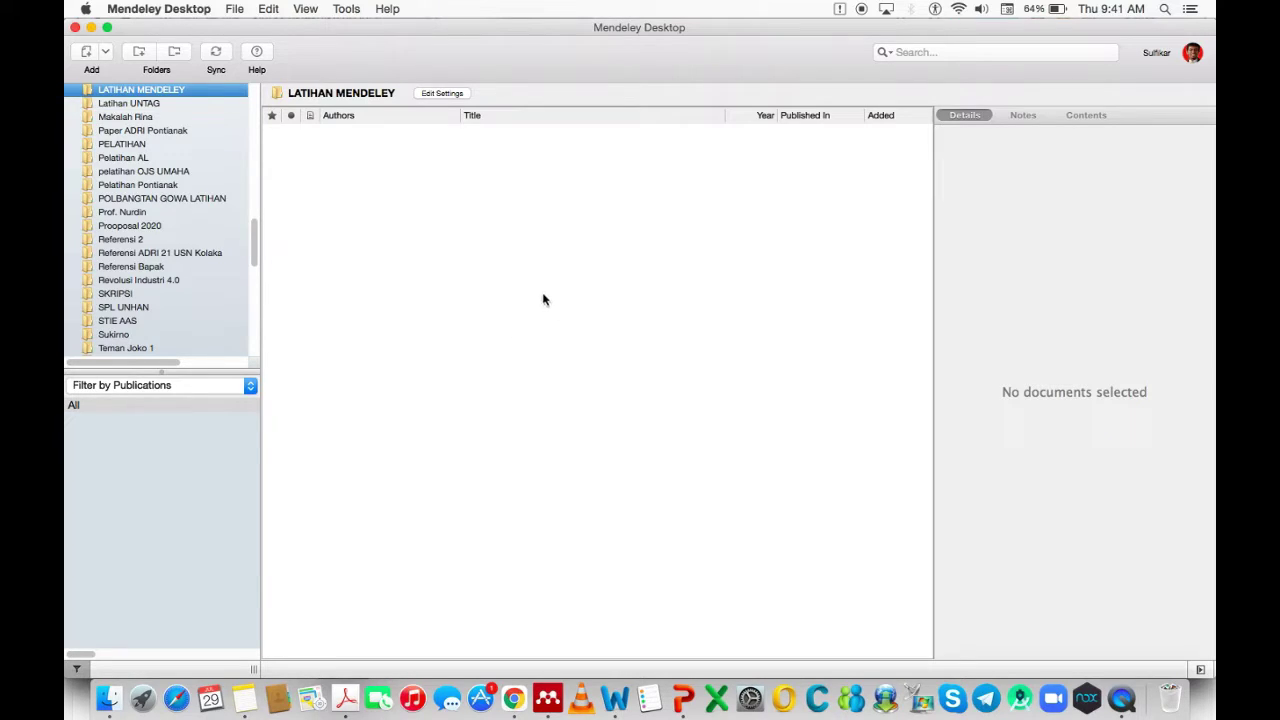
right_click(503, 342)
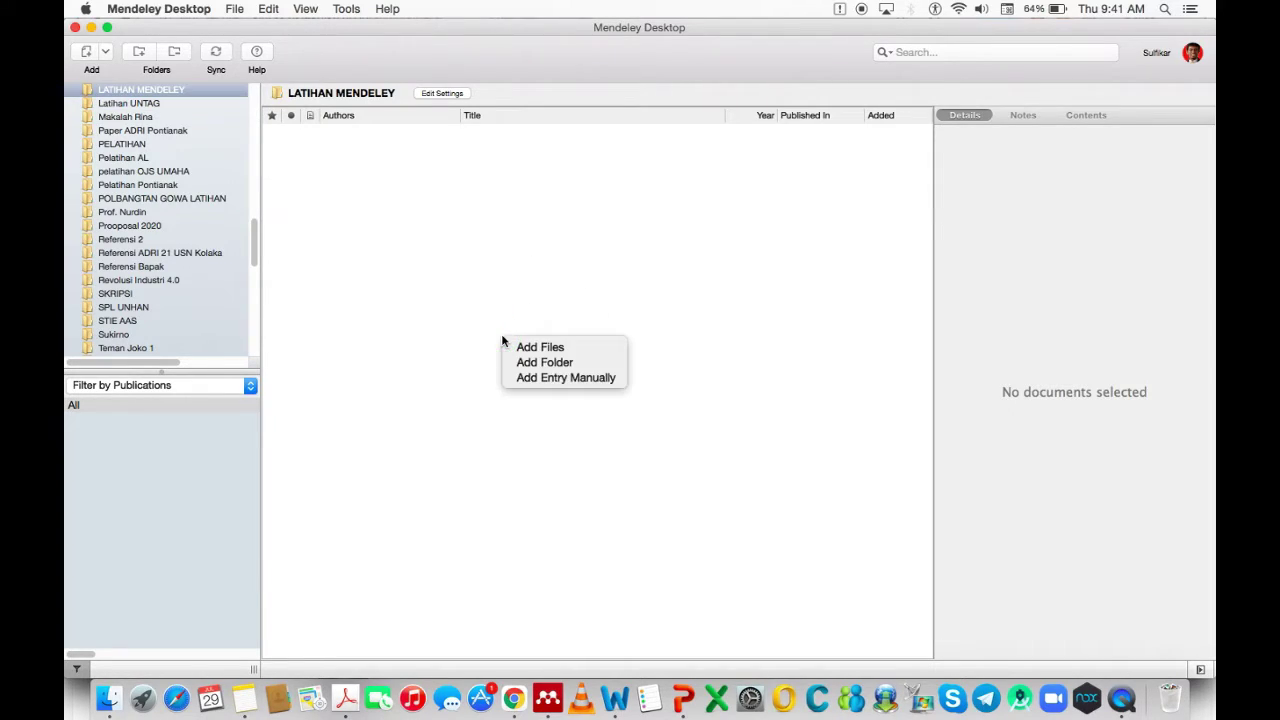
left_click(473, 315)
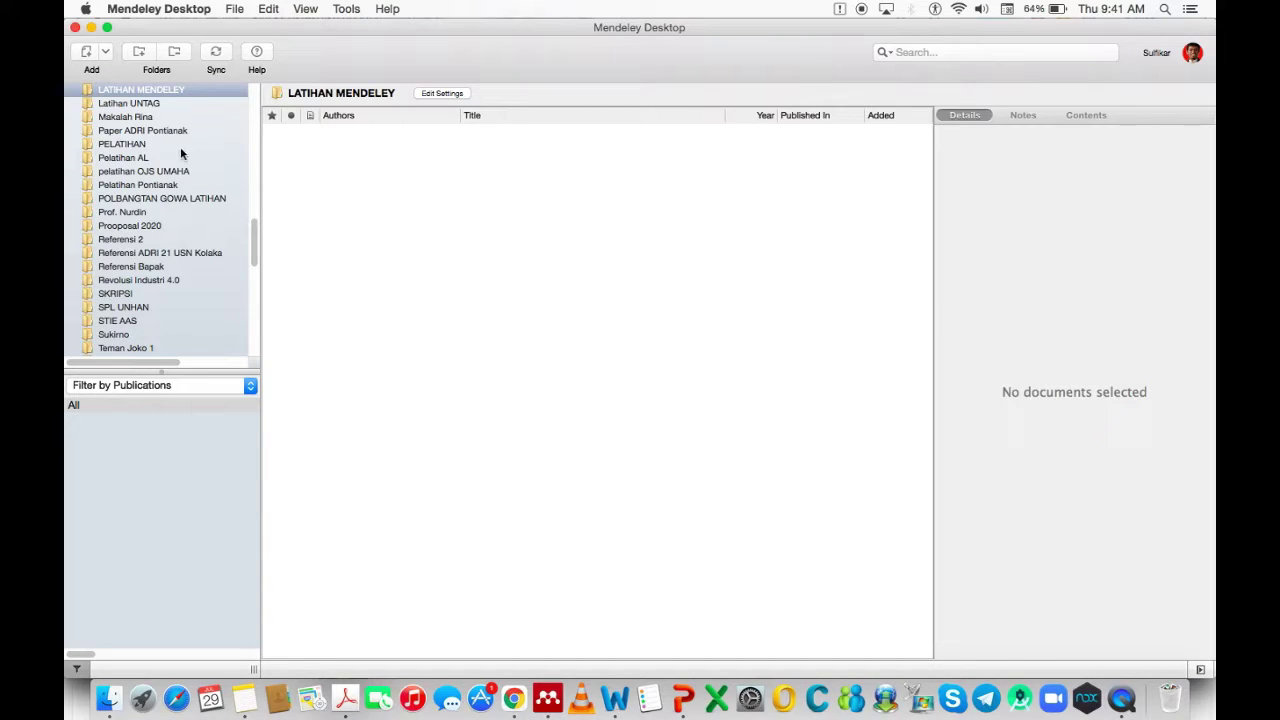
left_click(105, 52)
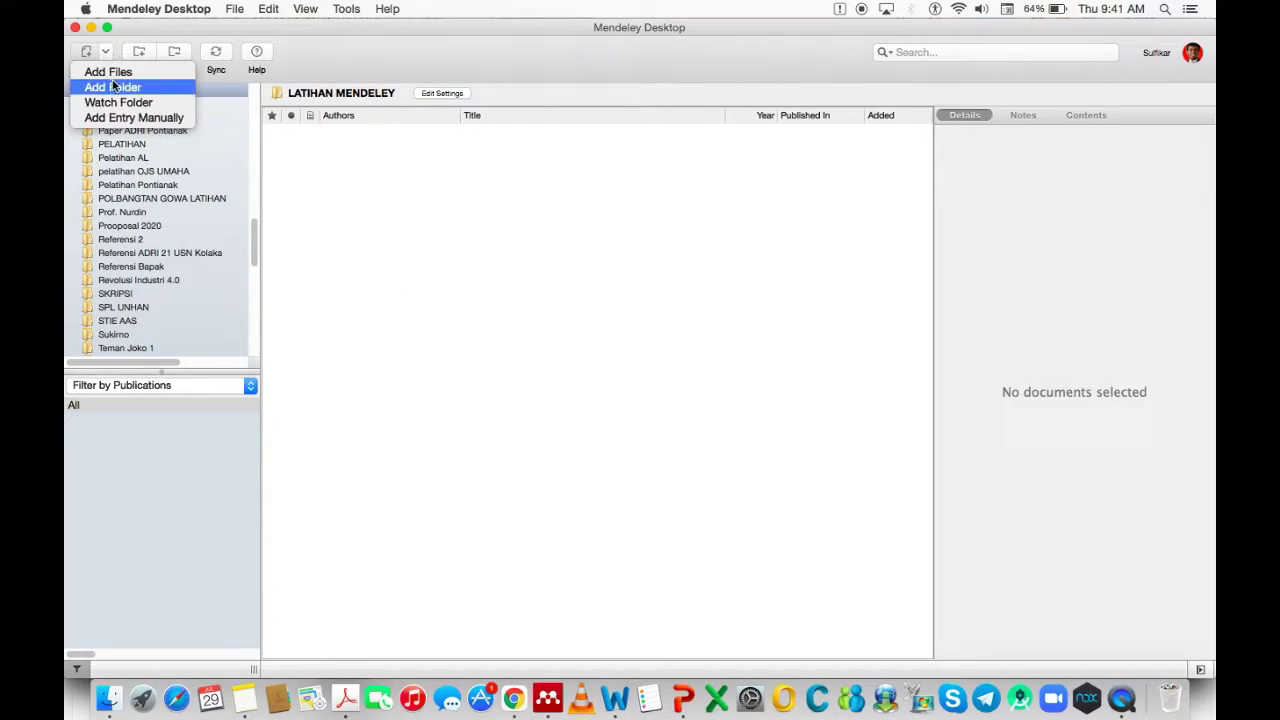
left_click(378, 210)
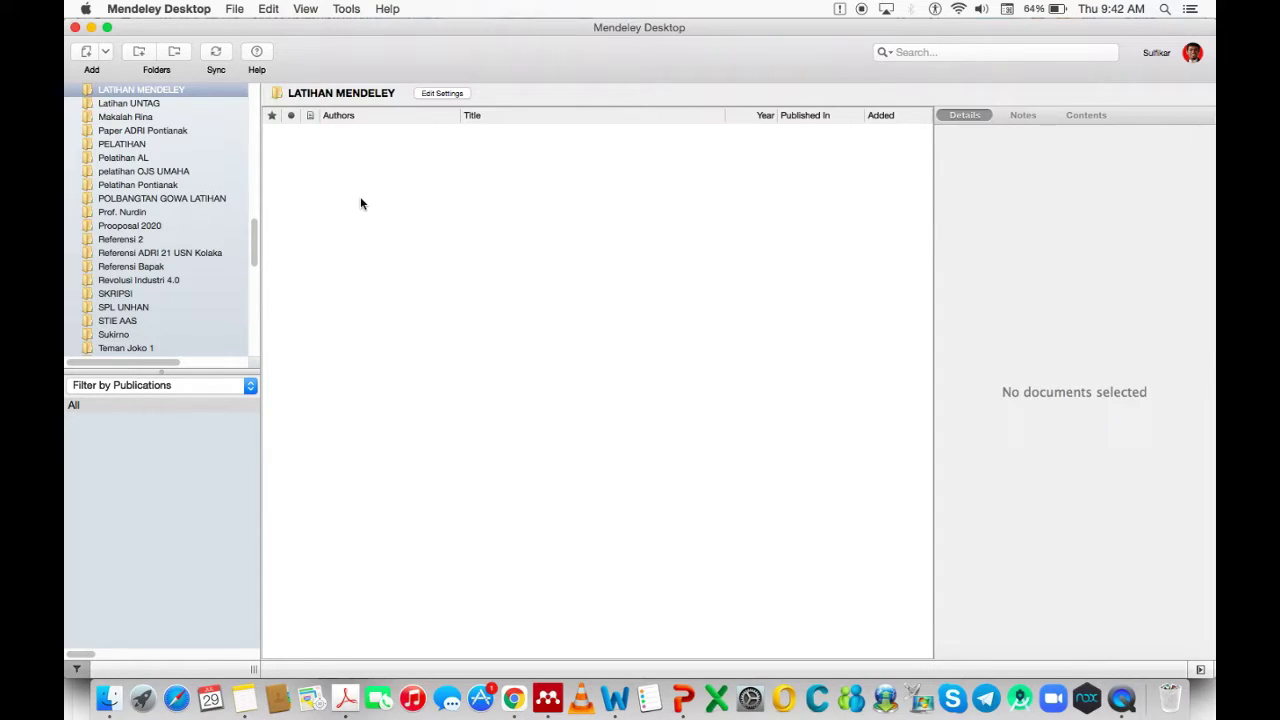
Add the PDF file "Presentasi Pengantar" from the 2021 Juli Mendeley directory to the LATIHAN MENDELEY folder
right_click(362, 204)
left_click(379, 212)
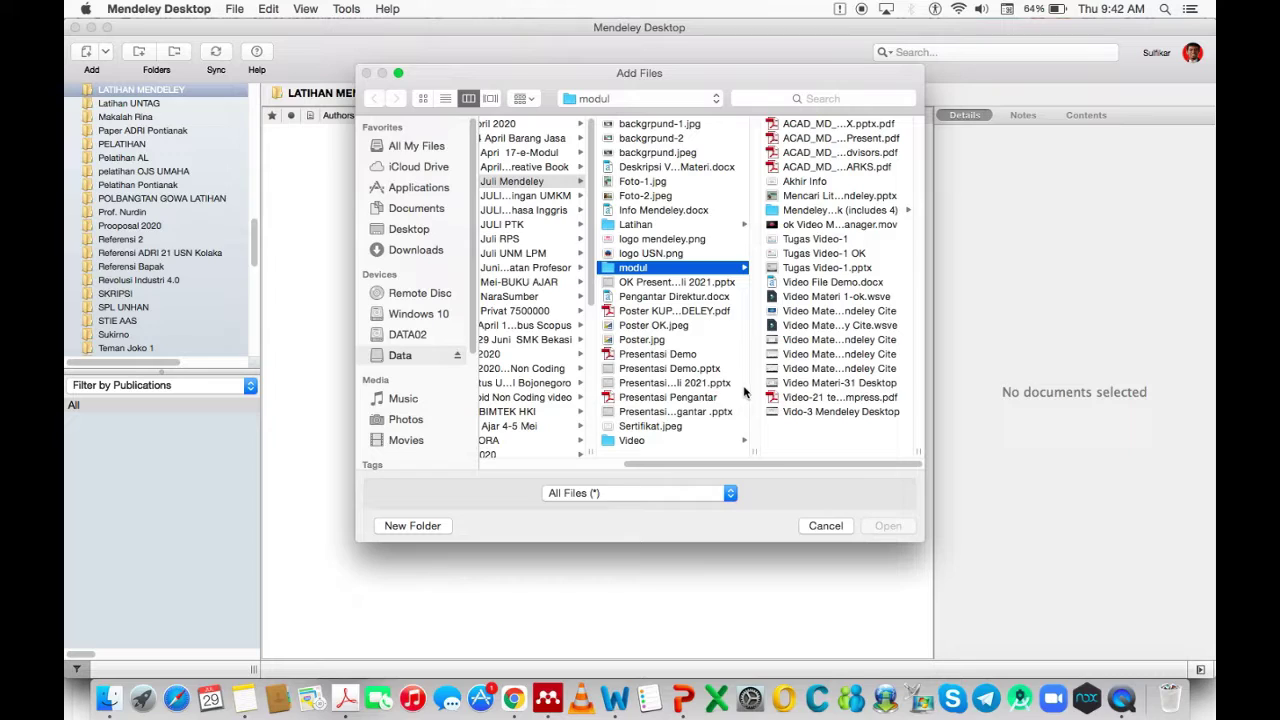
left_click(677, 399)
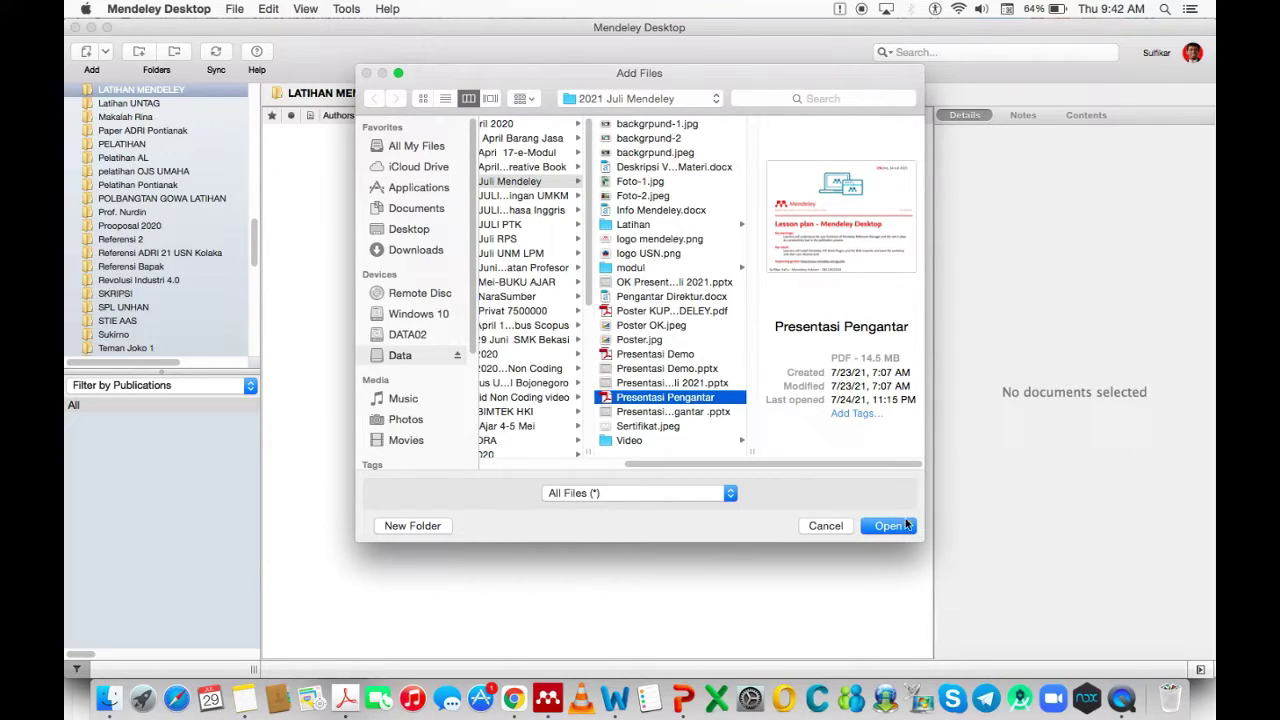
left_click(900, 528)
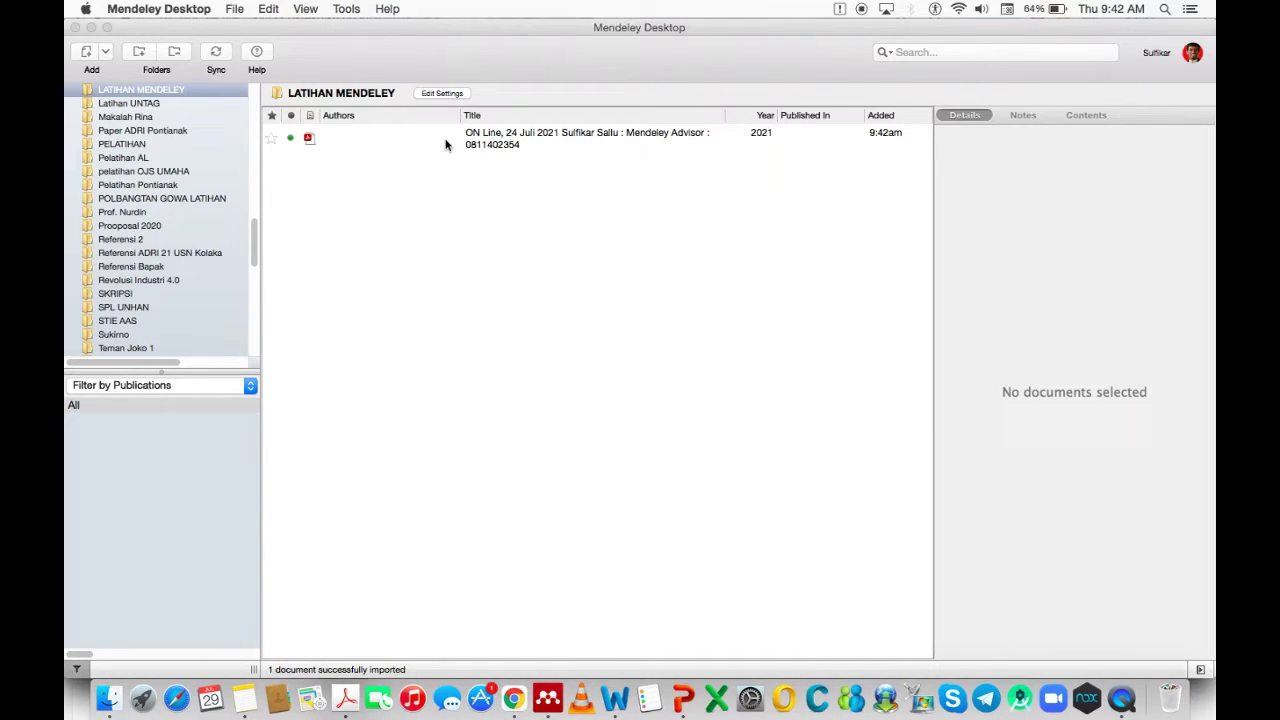
Set the imported document's type to Generic and its title to "ON Line, 24 Juli 2021 PRESENTASI"
left_click(446, 144)
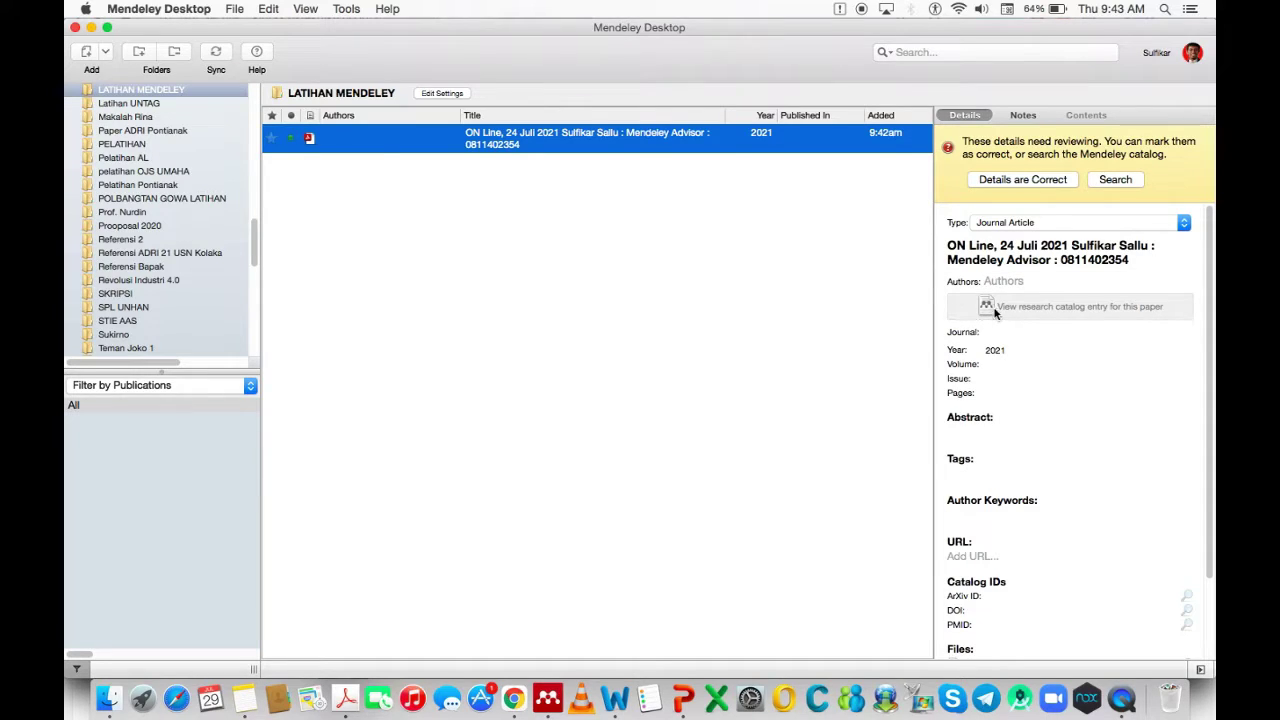
left_click(1007, 224)
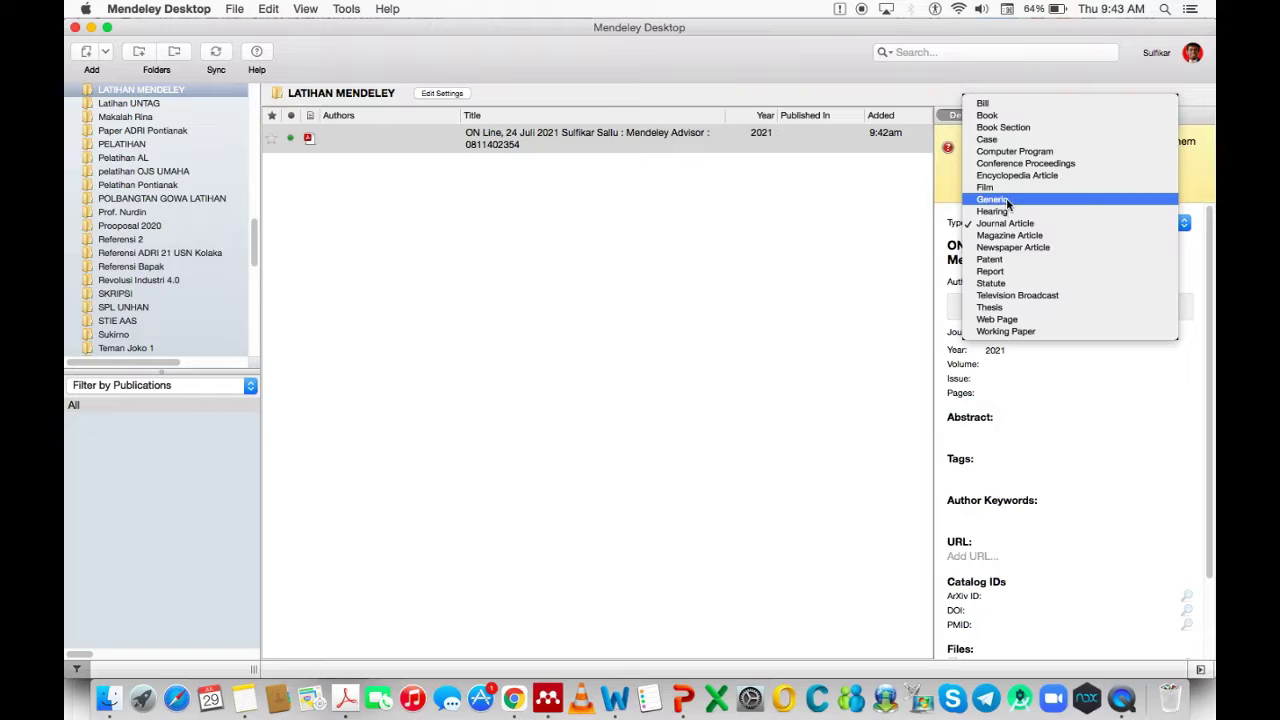
left_click(1008, 199)
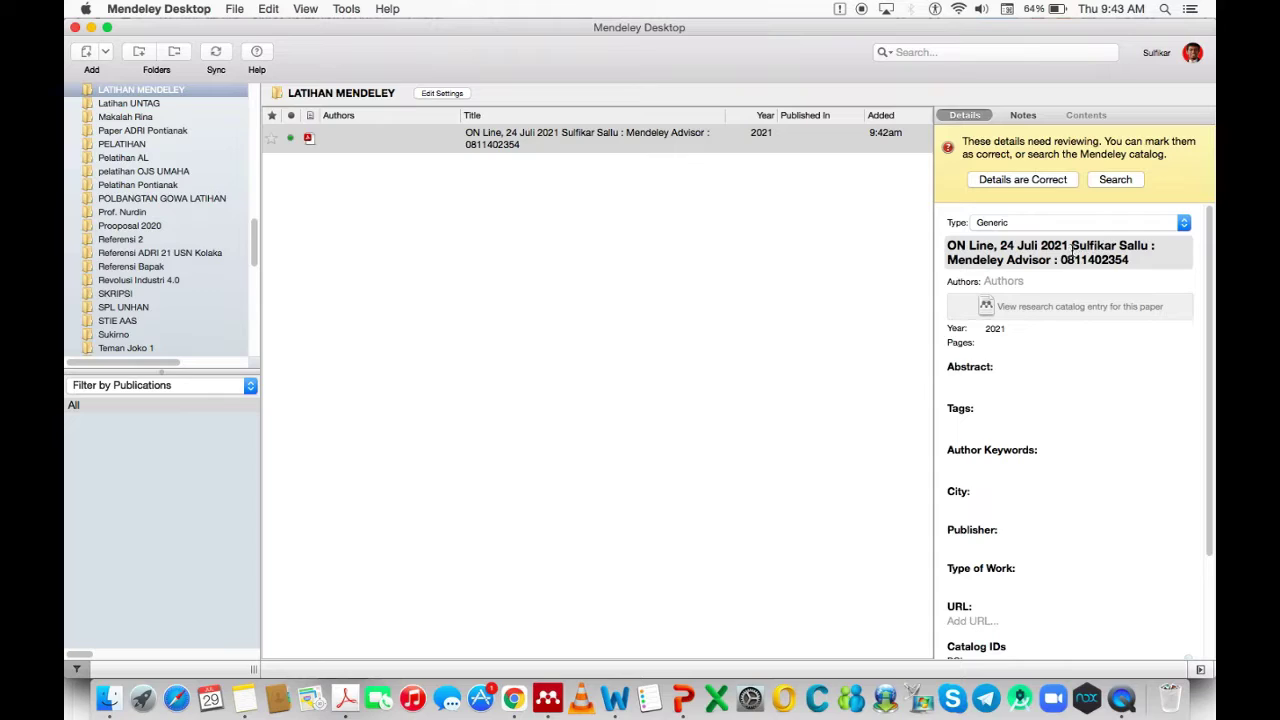
left_click_drag(1072, 245, 1138, 260)
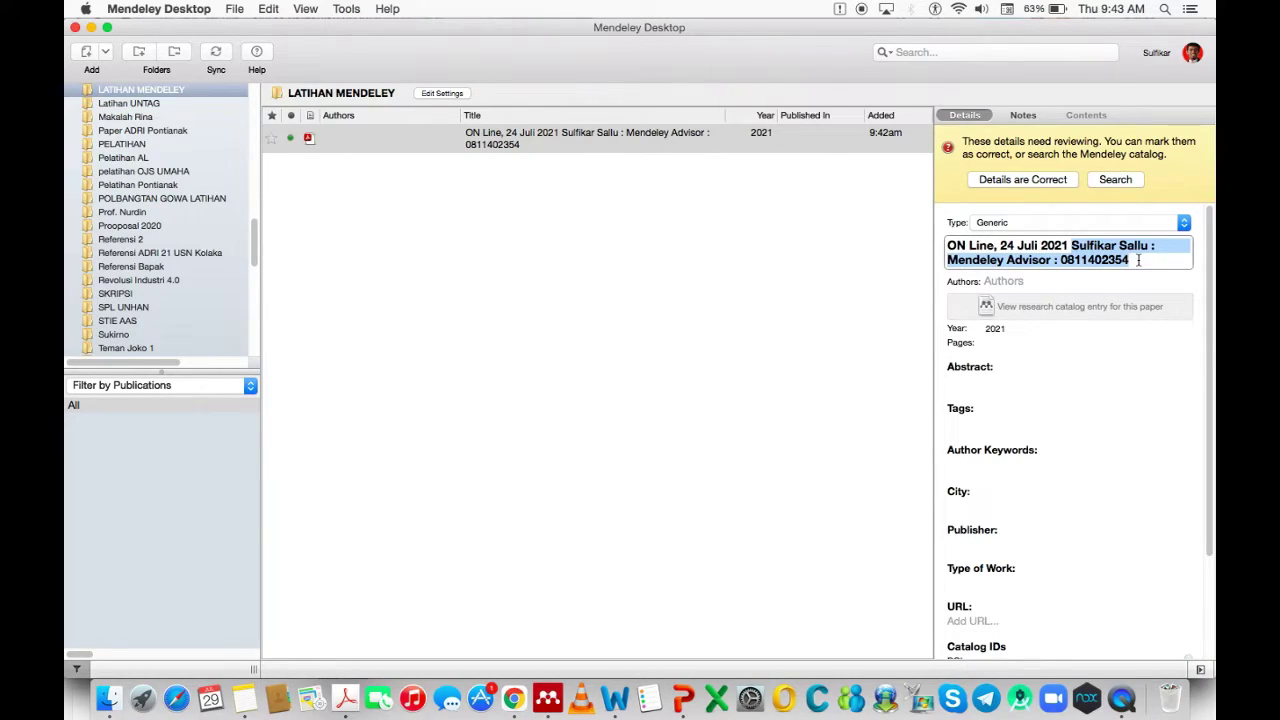
type("PRE")
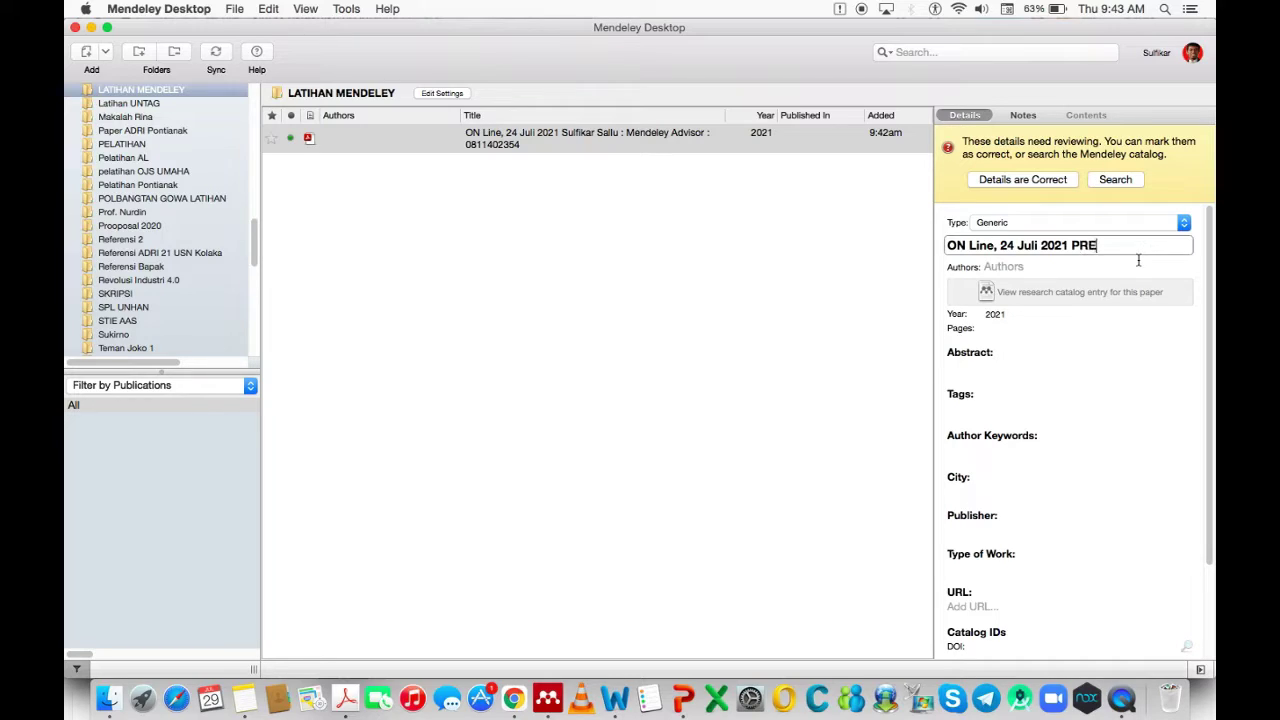
type("SENTASI")
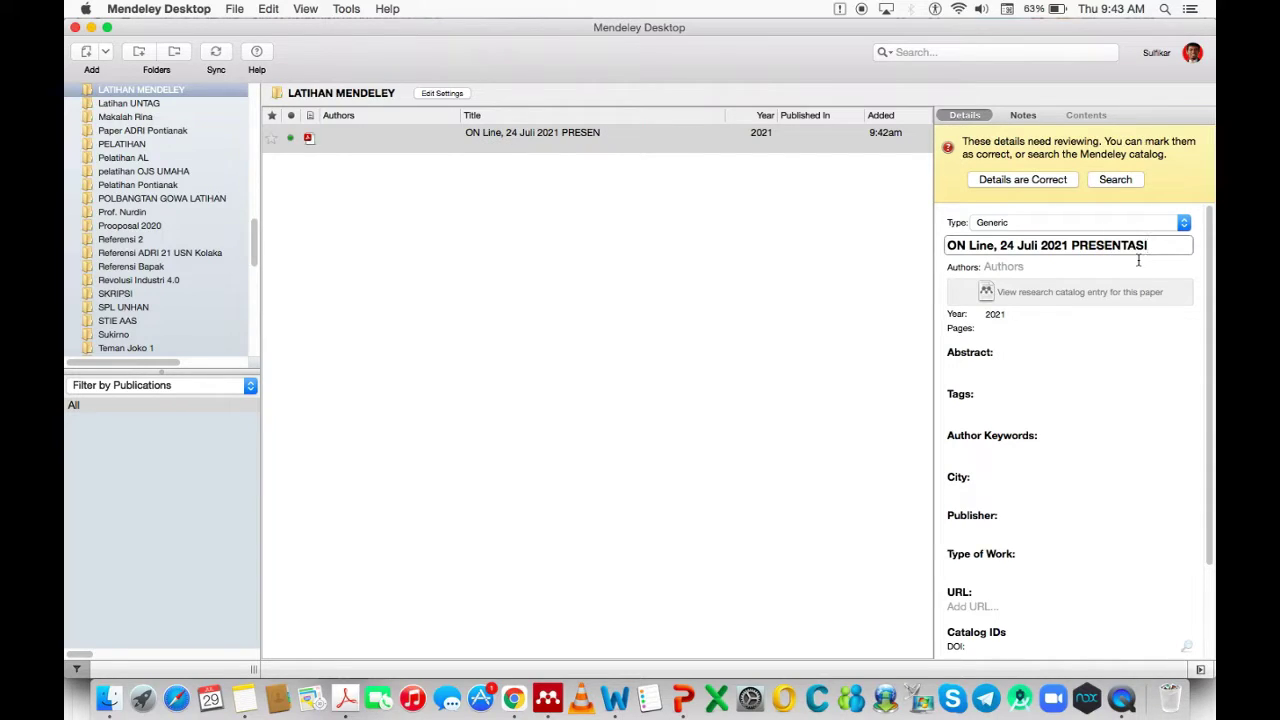
Fill in the document's author by picking the author's full name in "last name, first name" form from the suggestions
left_click(1082, 268)
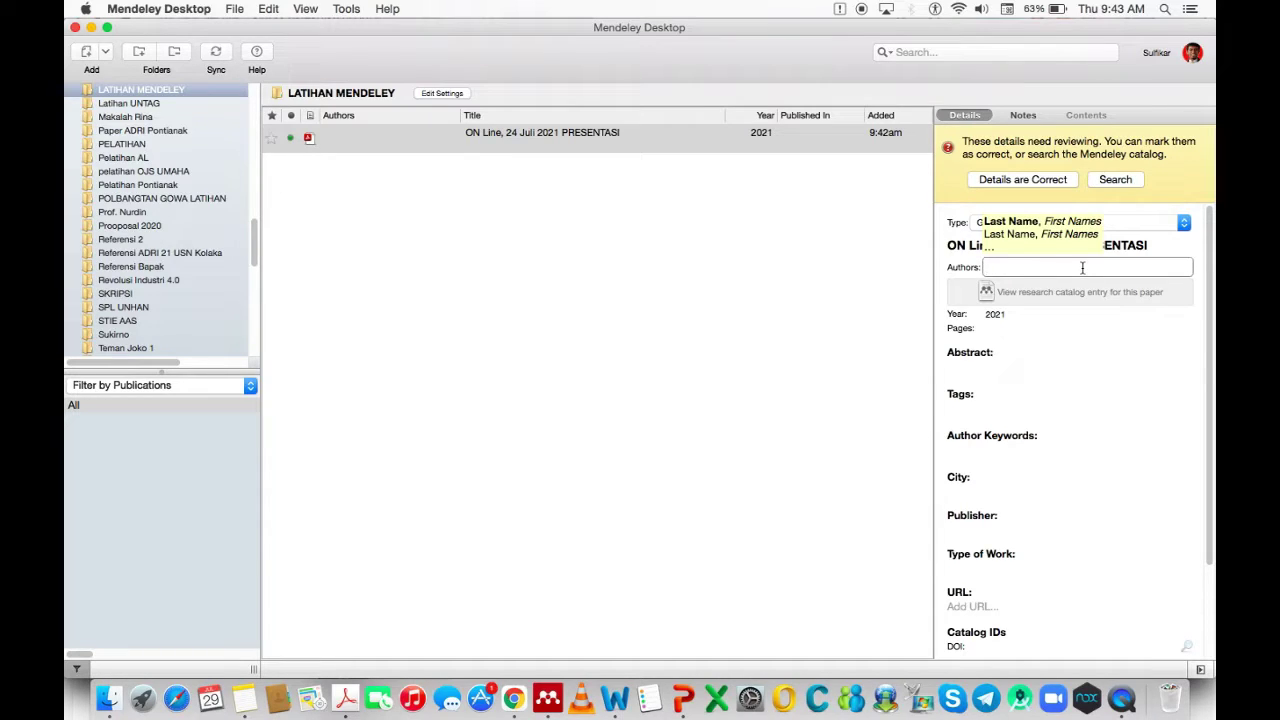
type("SU")
key("BackSpace")
key("BackSpace")
type("suk")
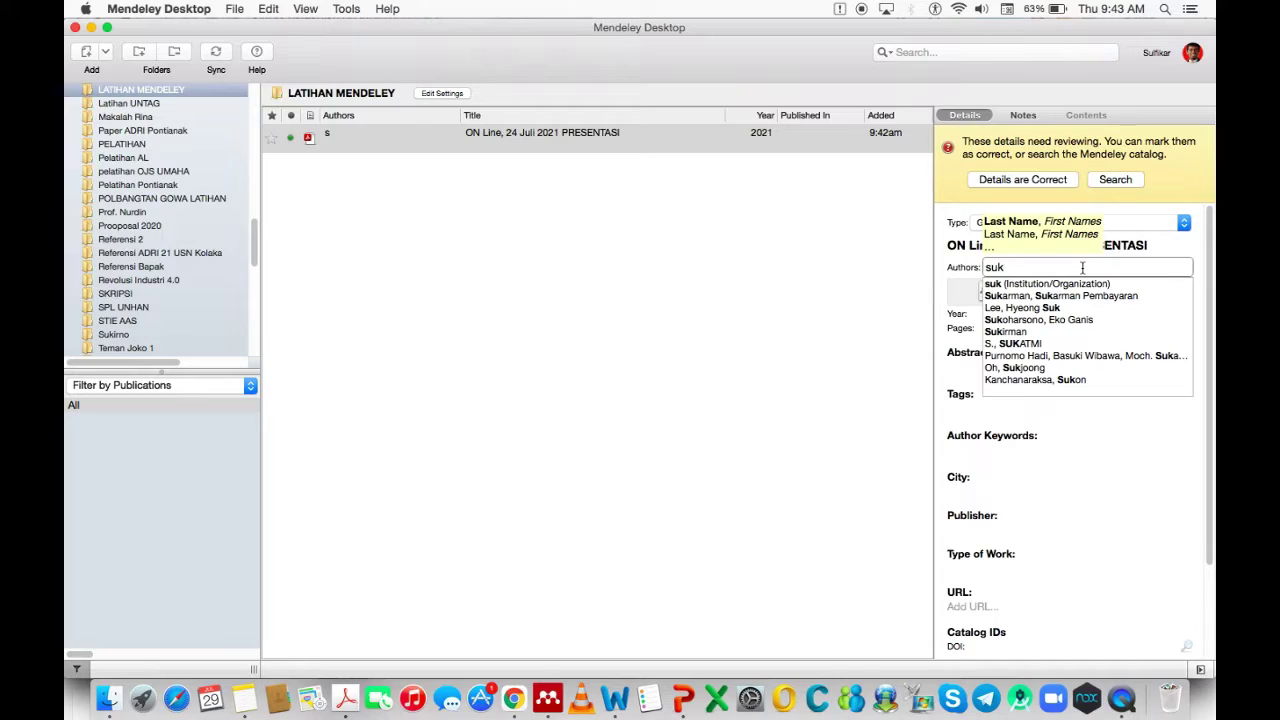
key("BackSpace")
type("lfikar sal")
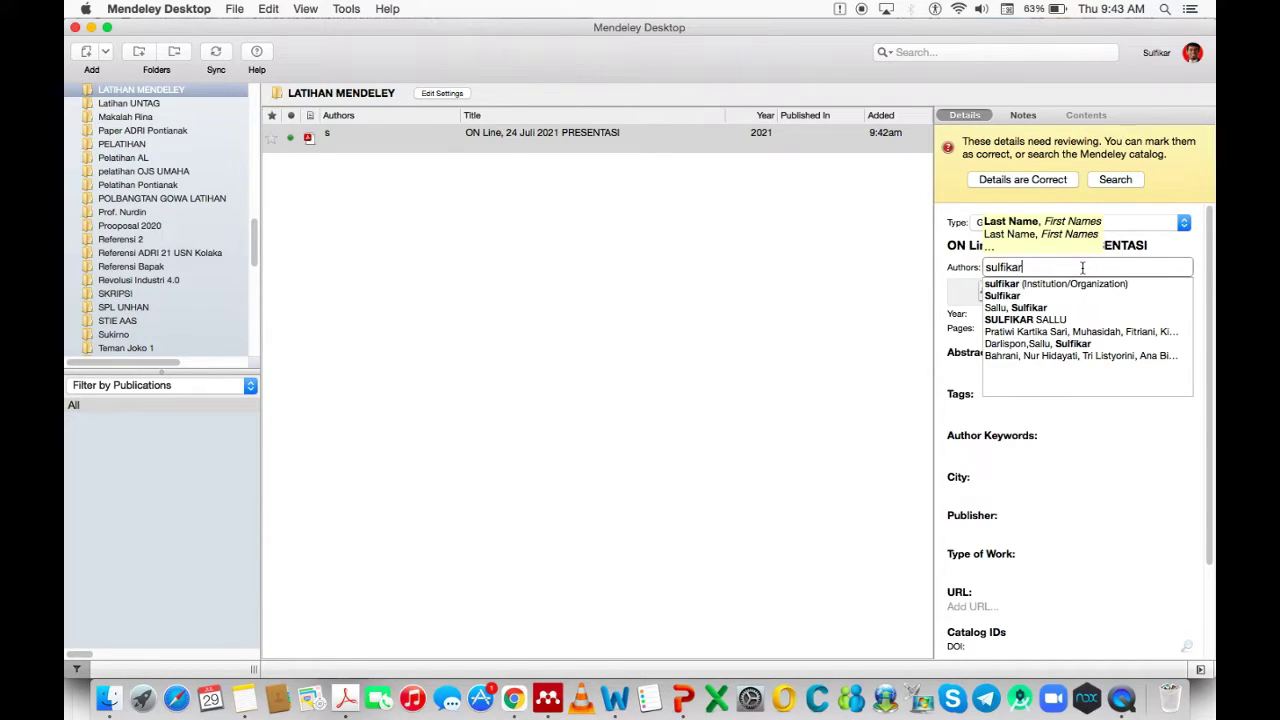
key("Down")
key("Down")
key("Tab")
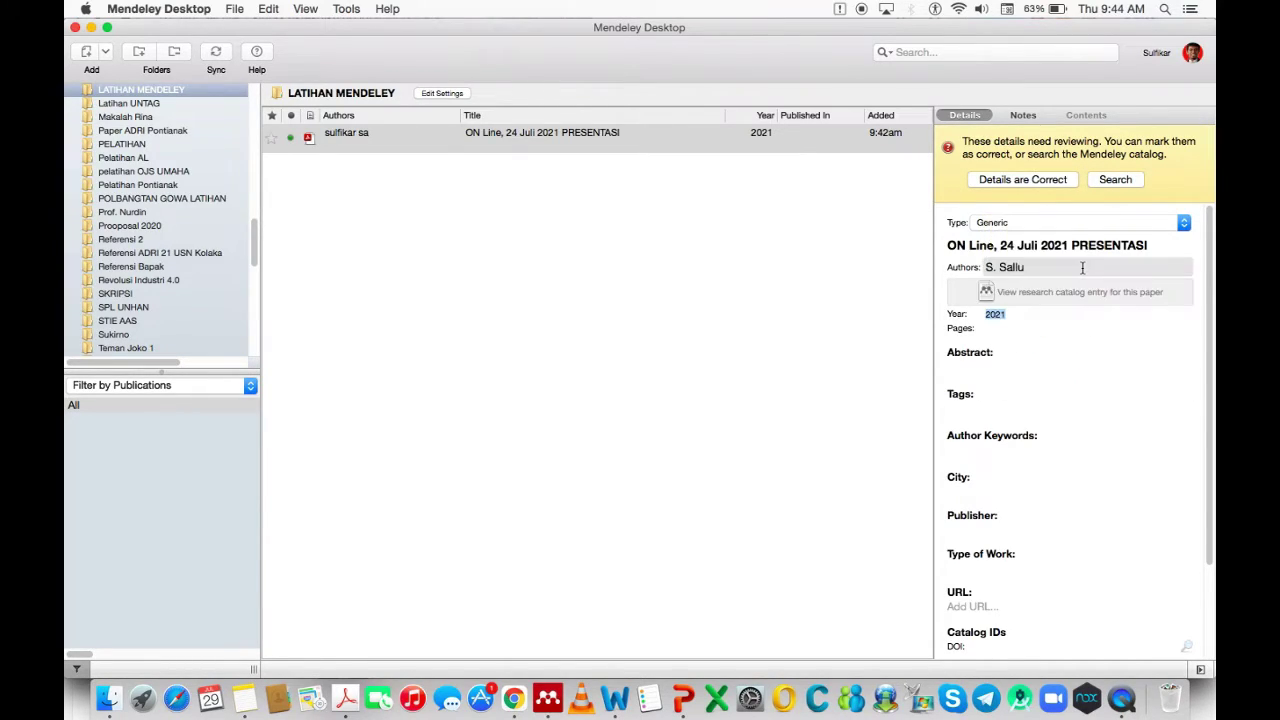
Set the document's pages to 1 and its author keywords to "pelatihan mendeley"
left_click(1016, 326)
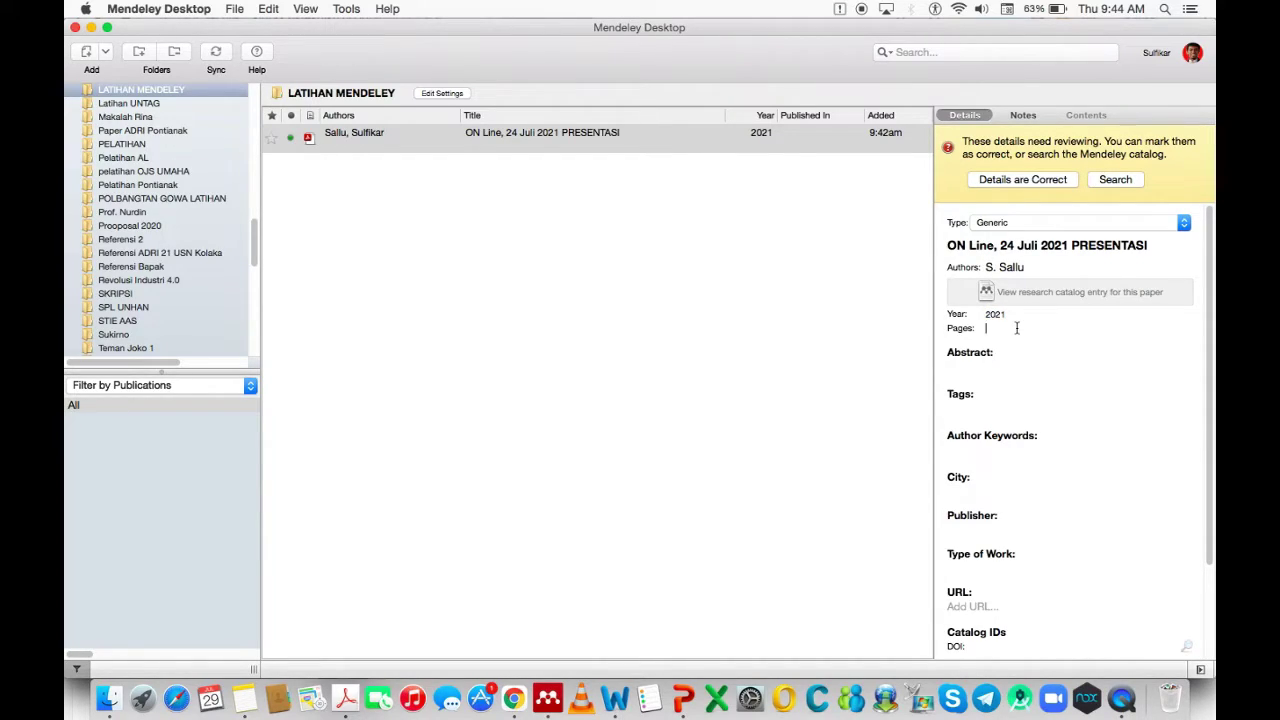
type("1")
left_click(998, 368)
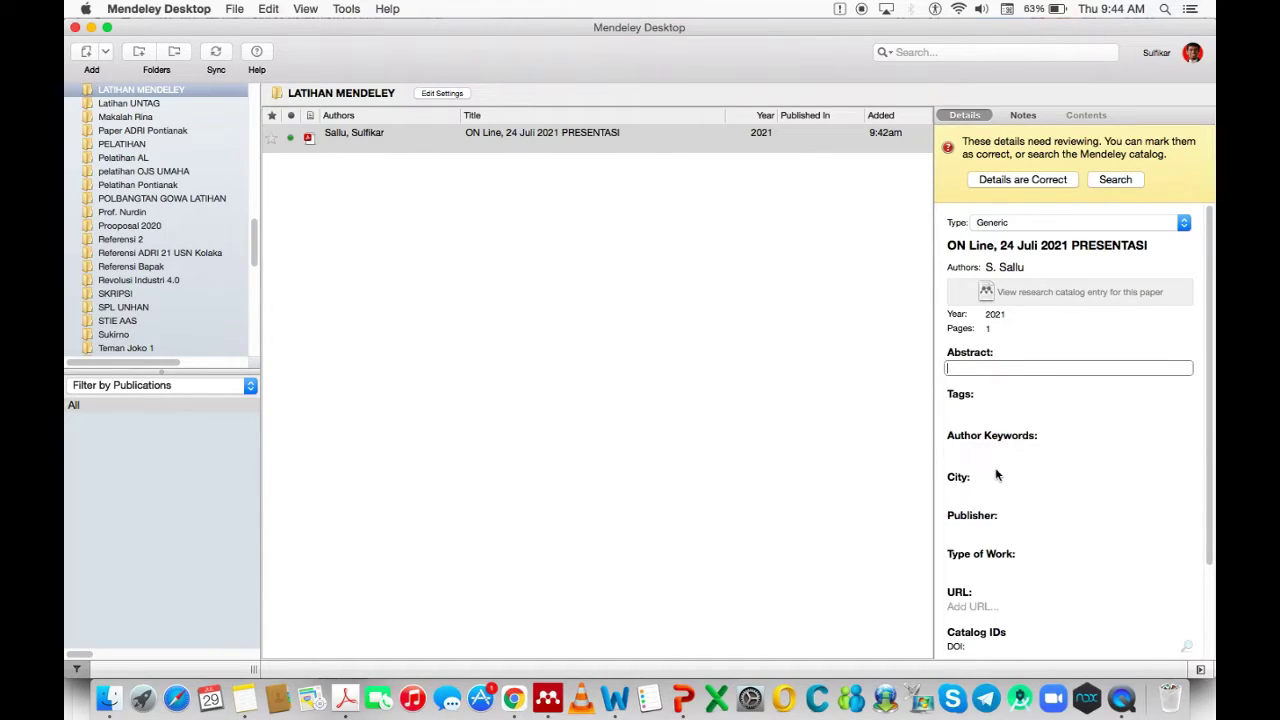
left_click(958, 452)
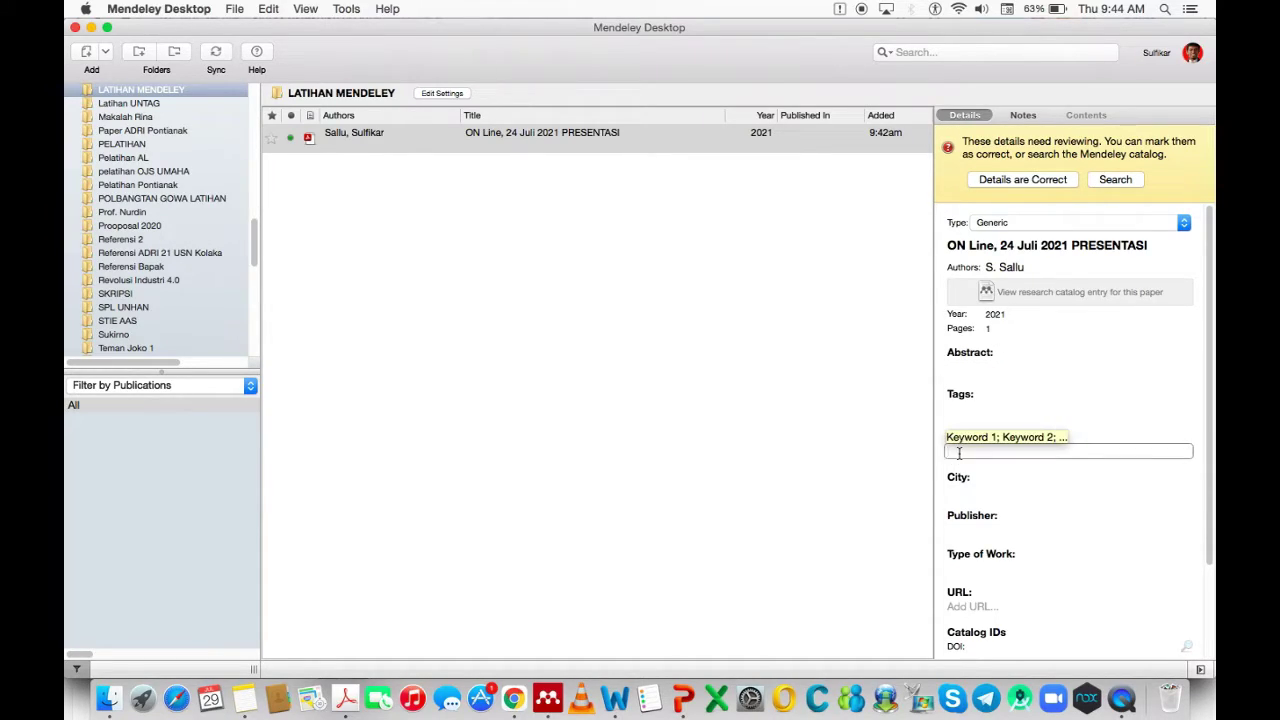
type("pela")
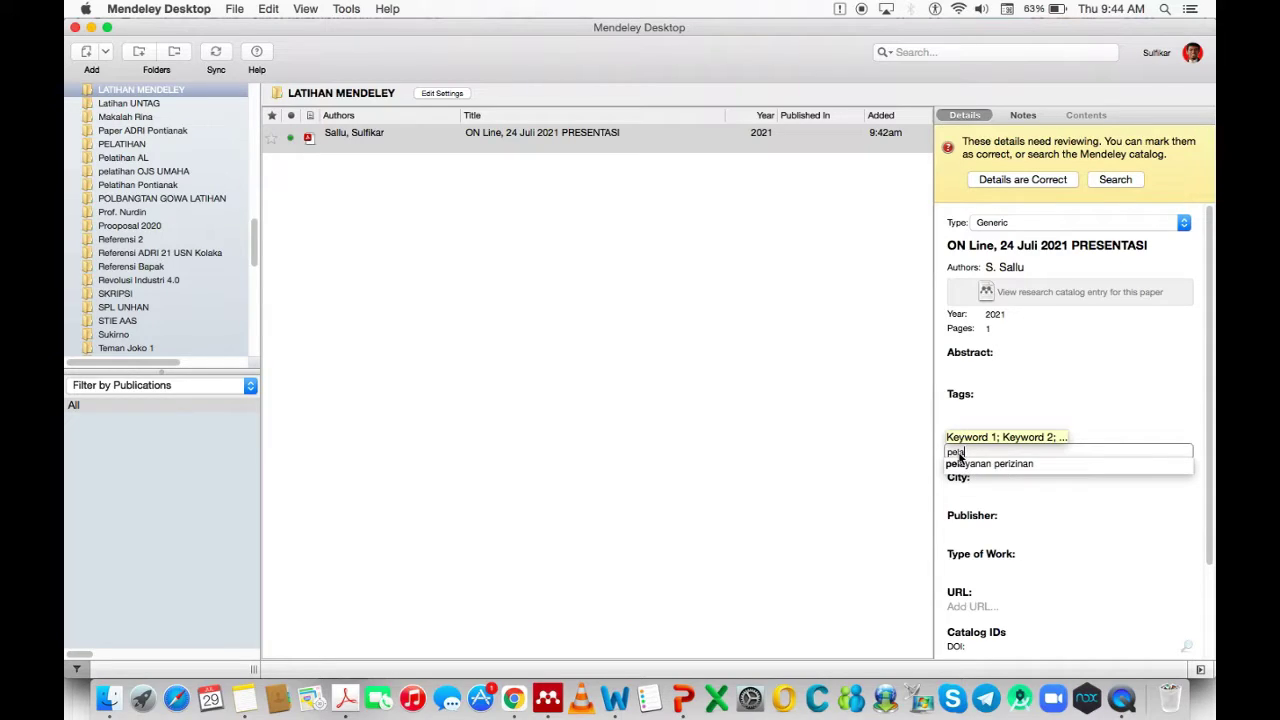
type("tihan ")
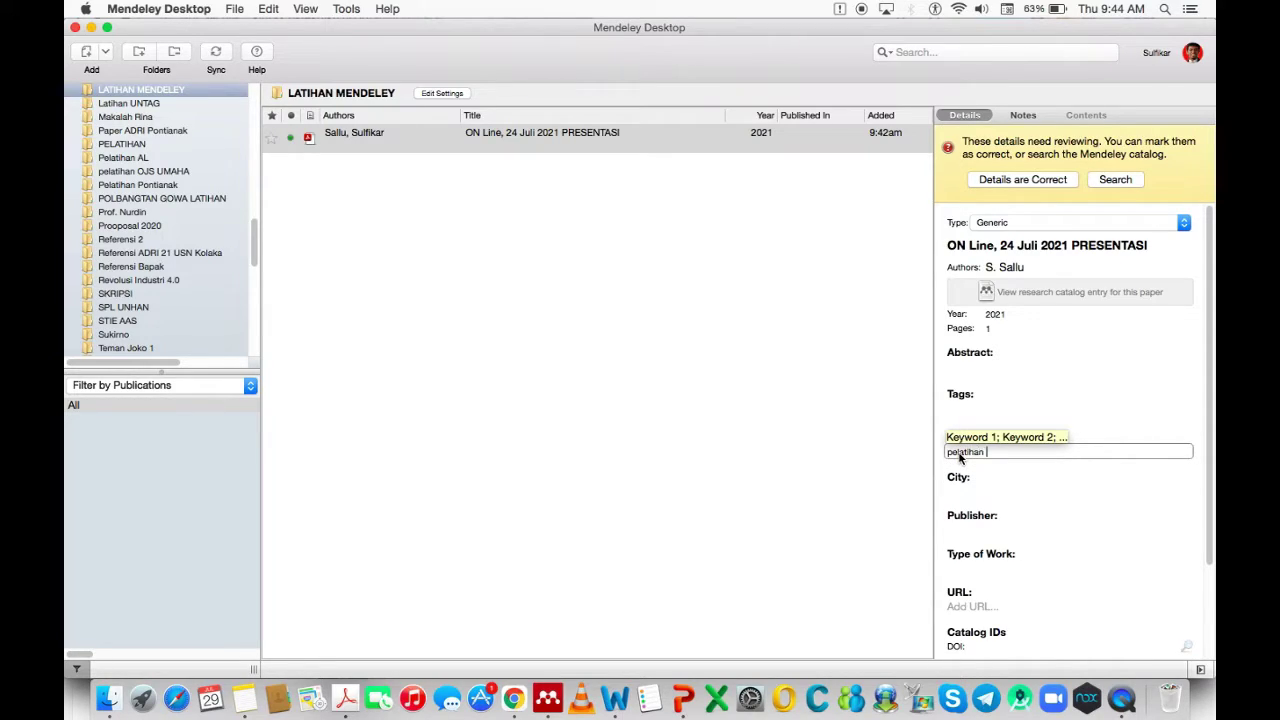
type("mendeley")
Set the document's city to "Jakarta Timur" and its publisher to "UNJ"
left_click(966, 488)
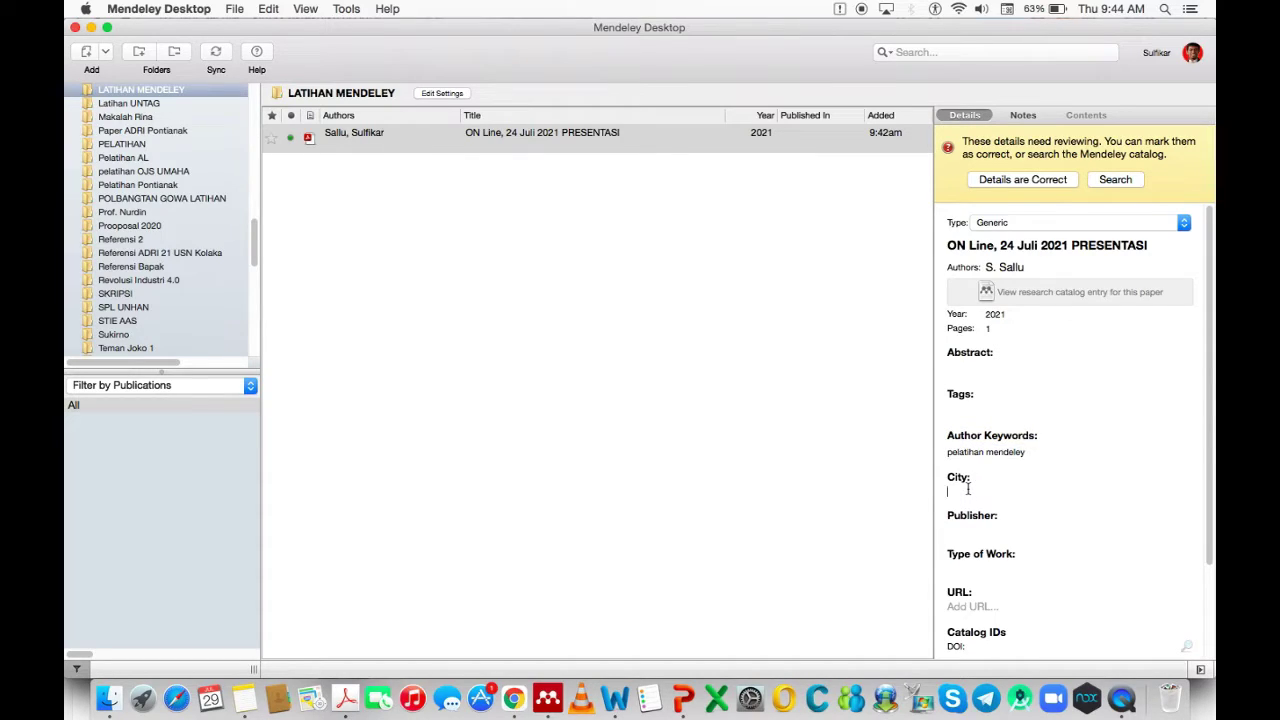
type("Jaka")
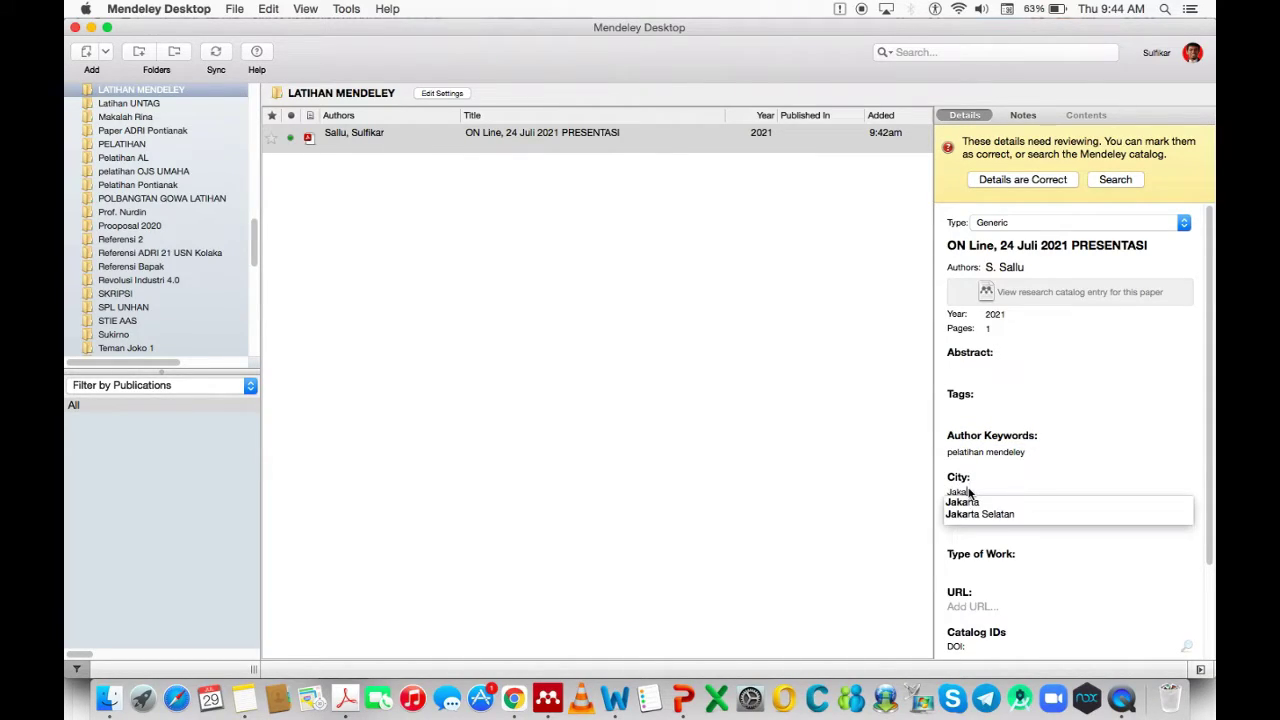
type("rta Tu")
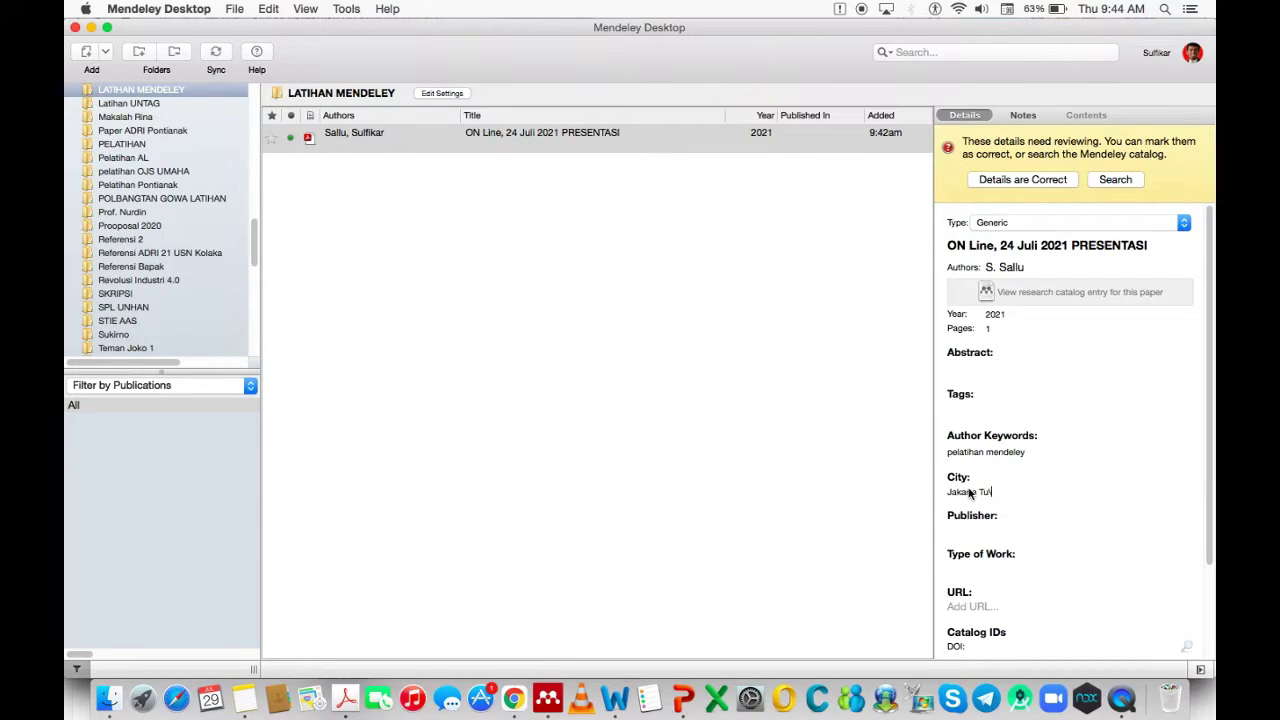
key("BackSpace")
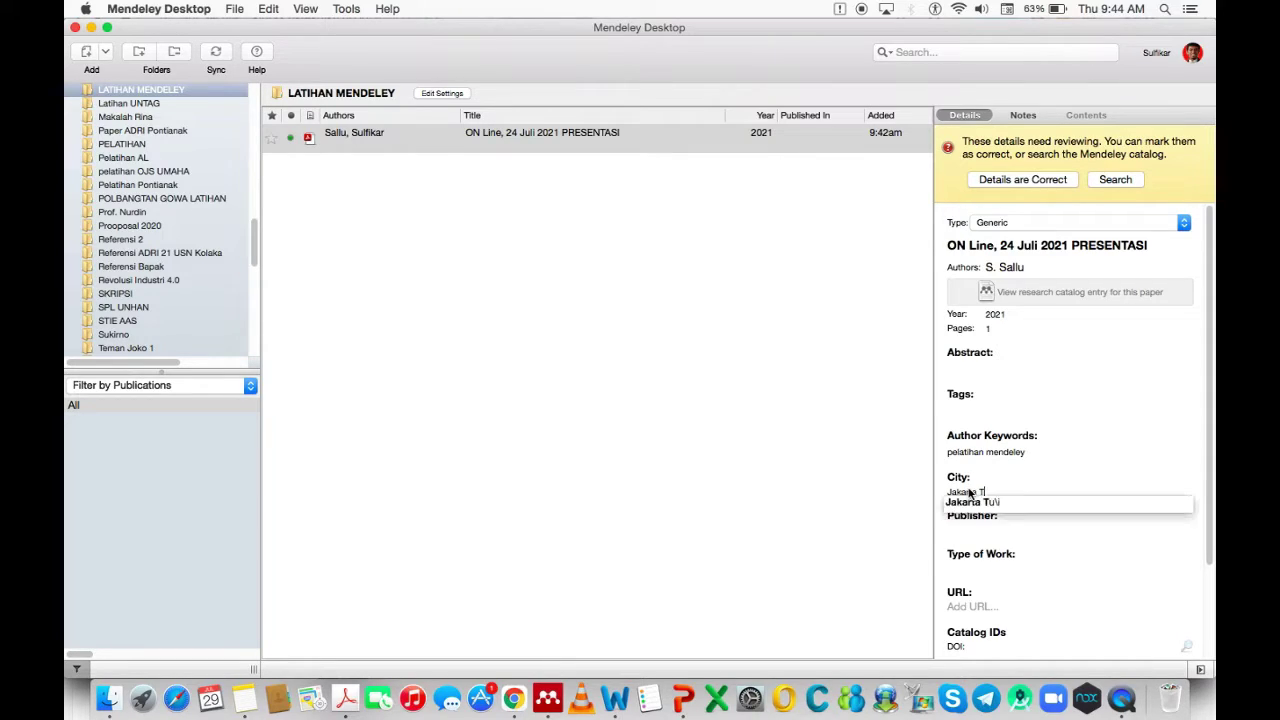
type("imu")
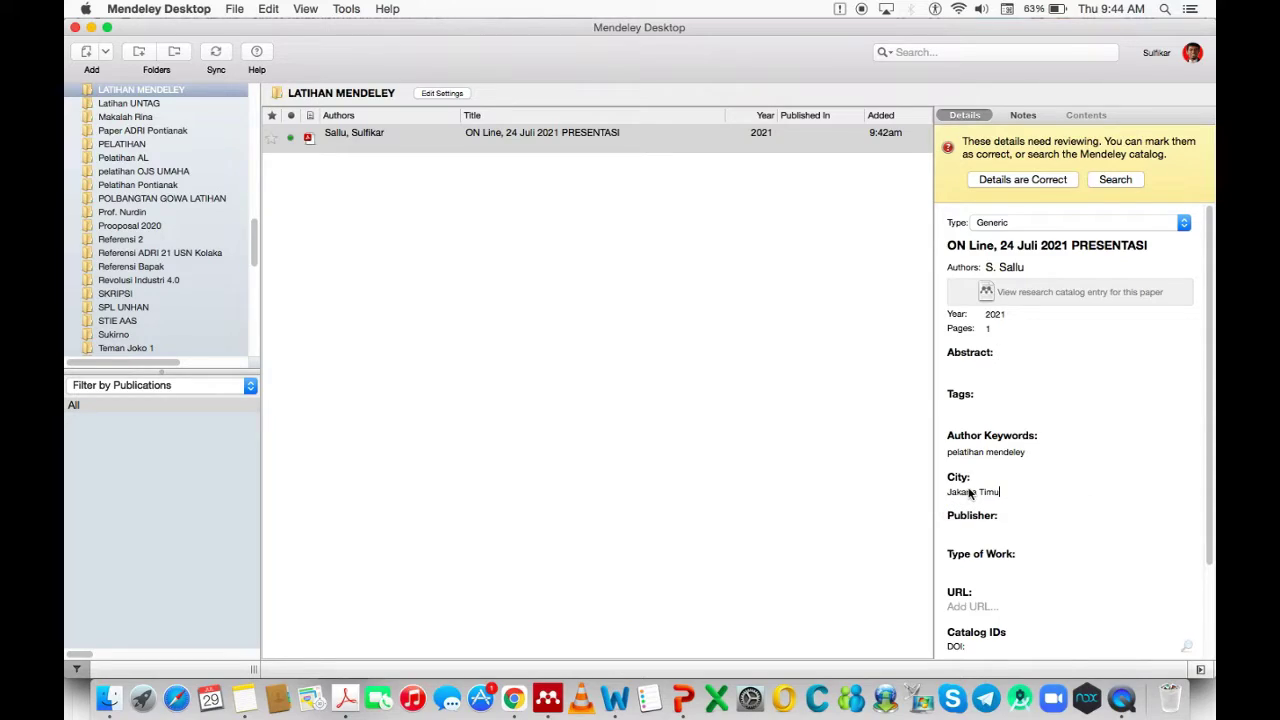
type("UNJ")
key("Tab")
Add the PDF "Presentasi Demo" from the 2021 Juli Mendeley directory to the LATIHAN MENDELEY folder and select the new entry
left_click(105, 53)
left_click(106, 71)
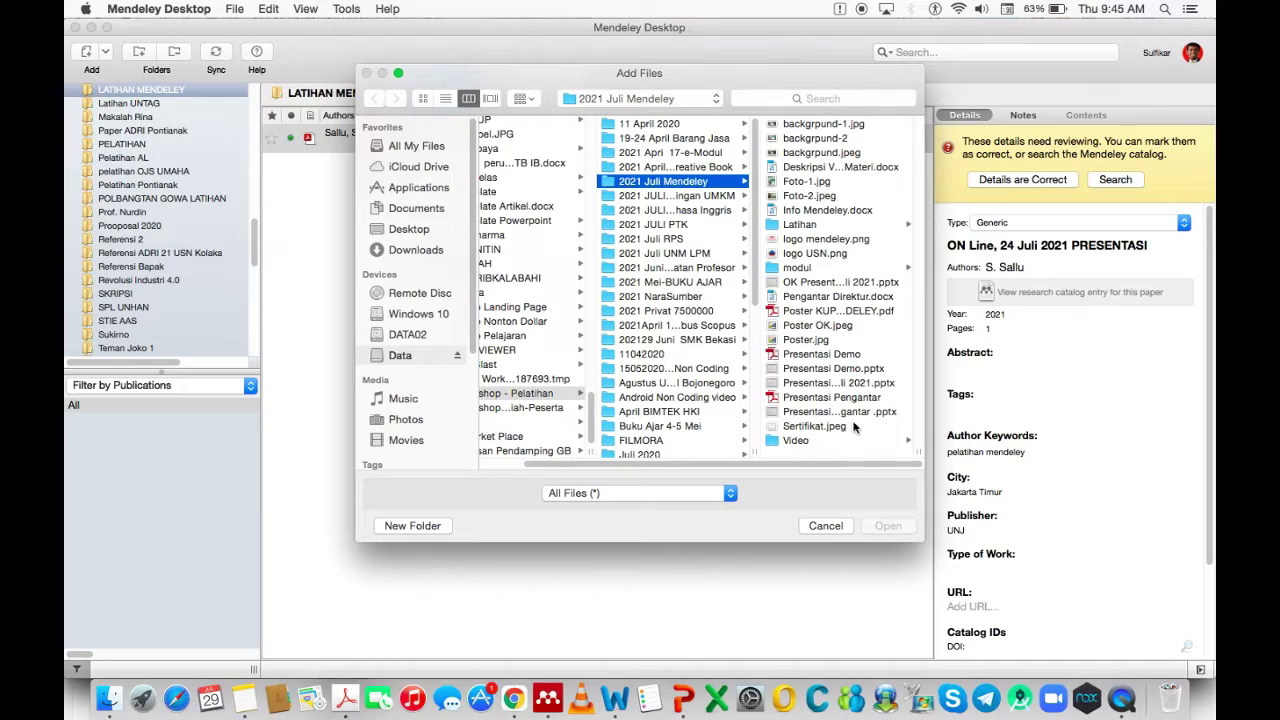
left_click(827, 356)
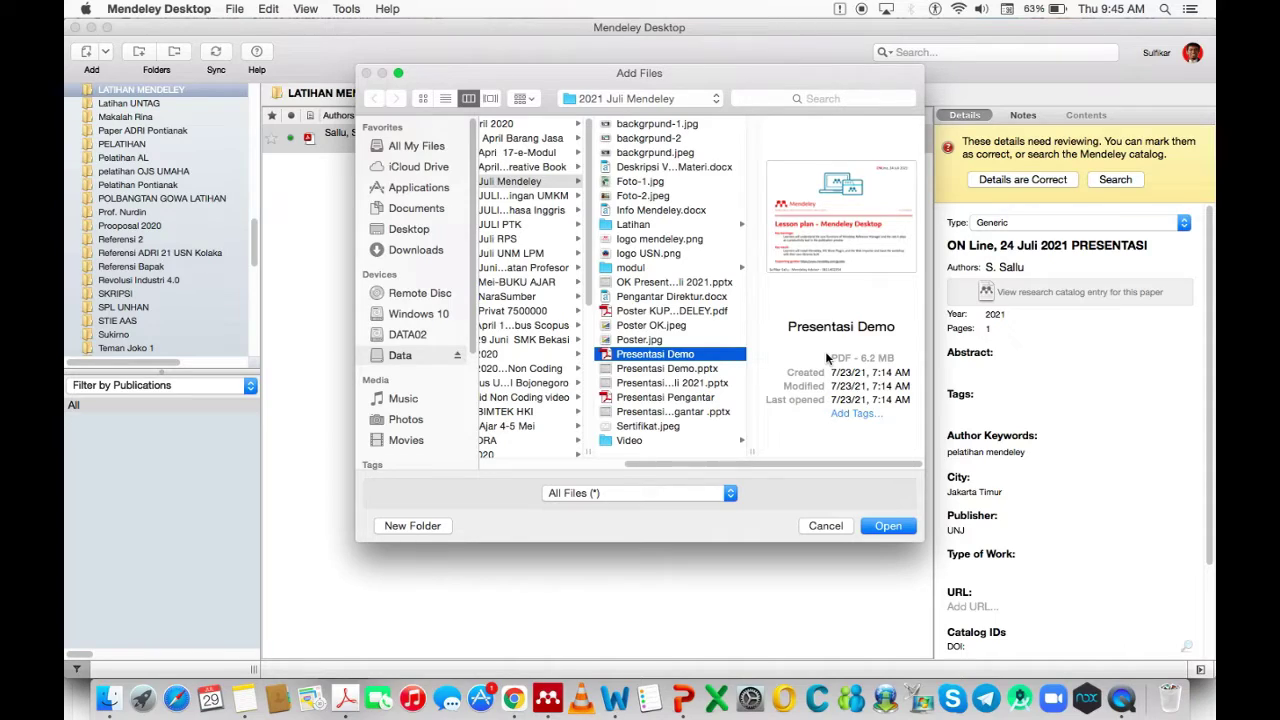
left_click(890, 526)
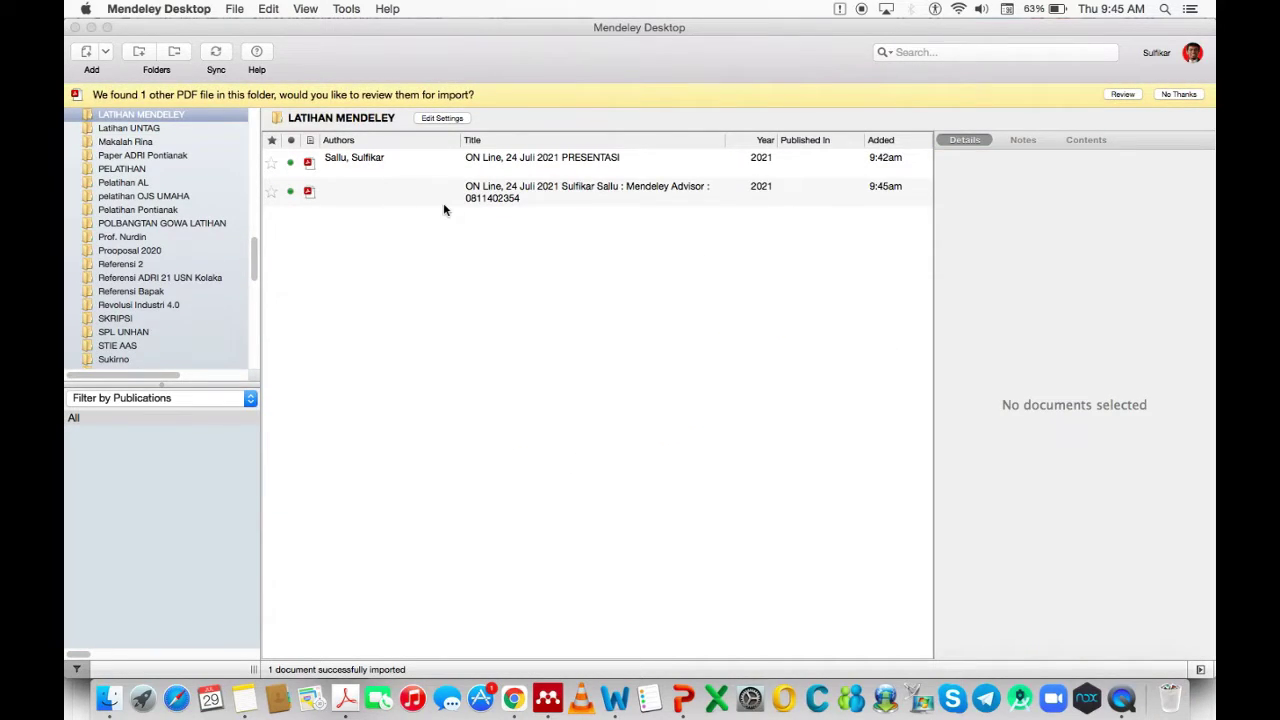
left_click(505, 199)
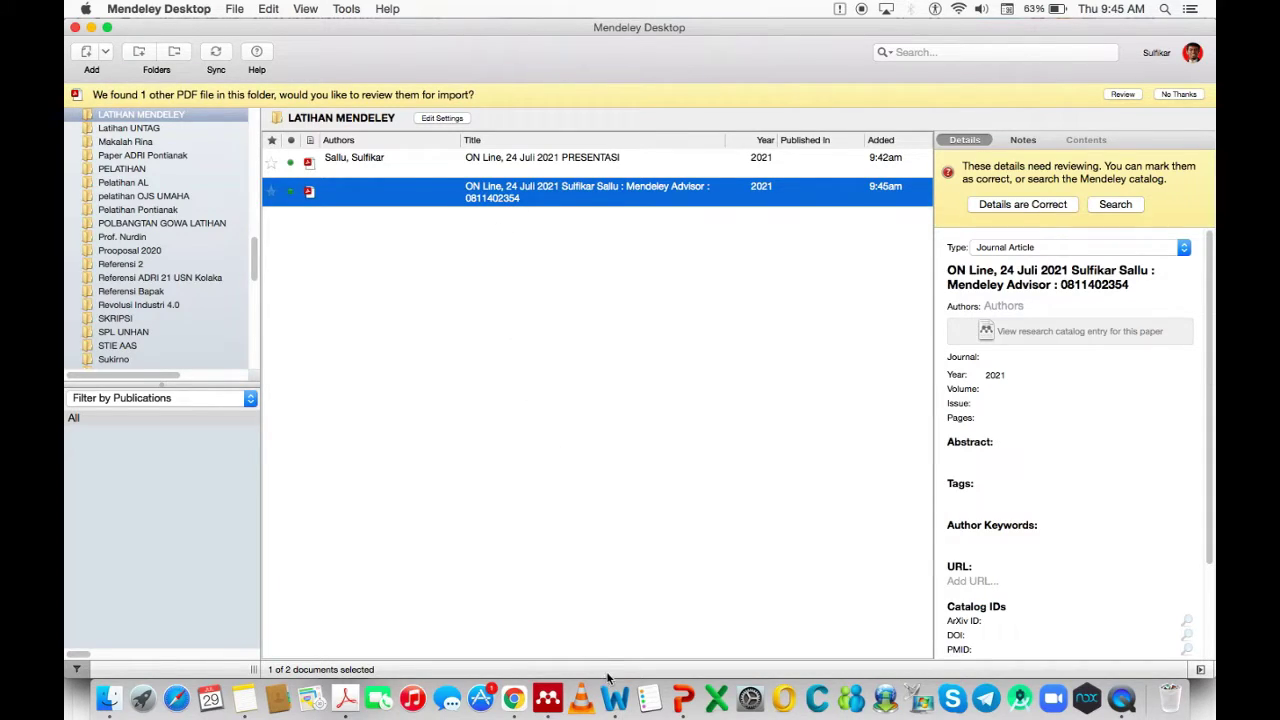
Switch to Word, skim the open correction document and close it
left_click(618, 700)
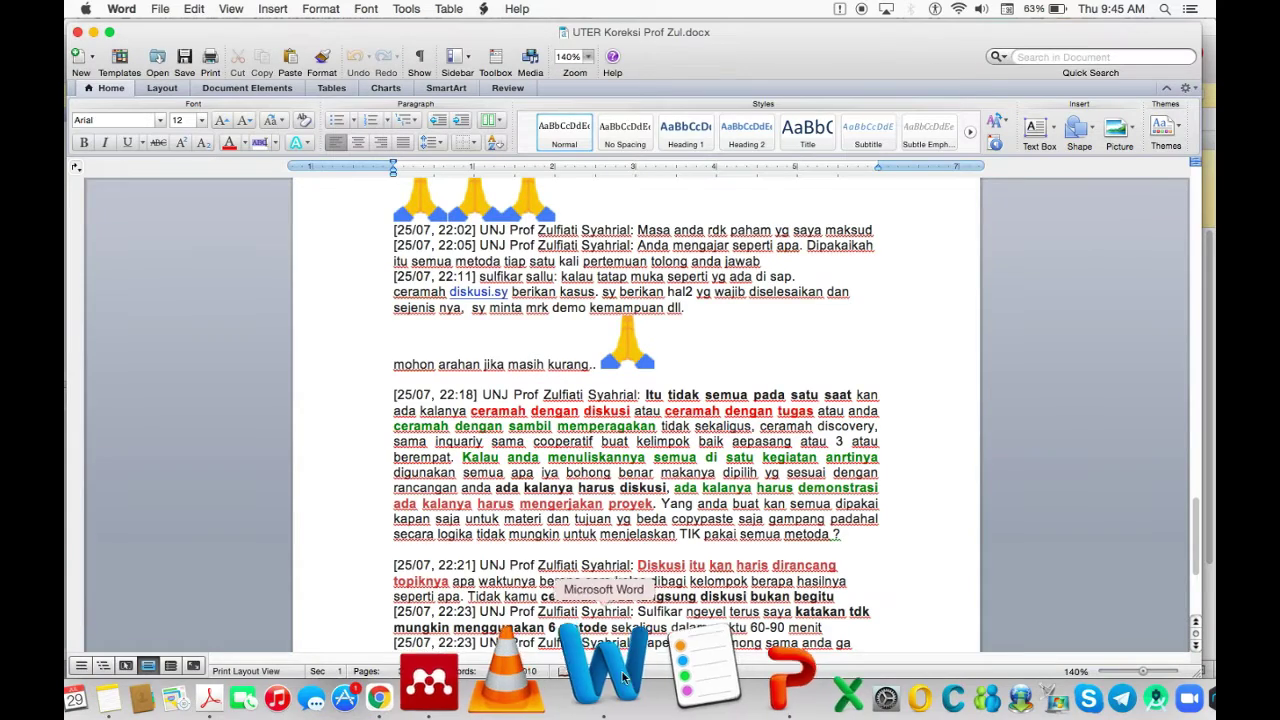
scroll(396, 243, "up", 10)
scroll(380, 262, "down", 20)
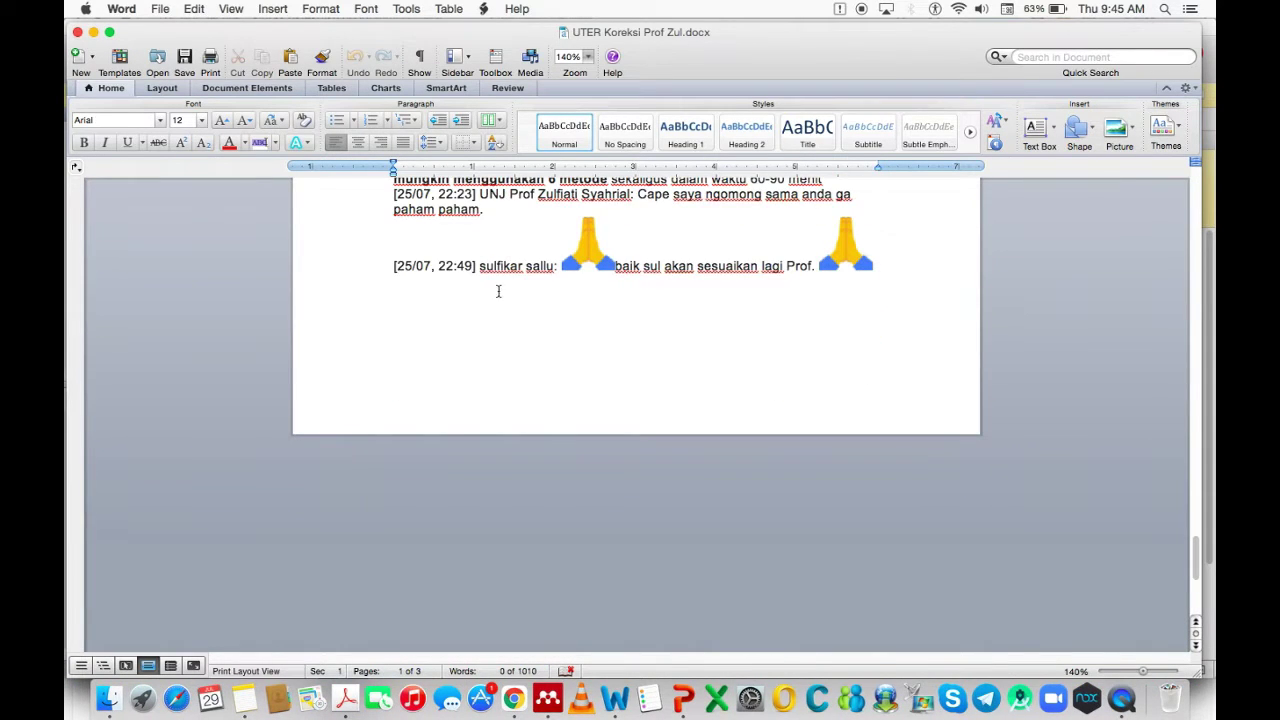
left_click(161, 11)
left_click(185, 114)
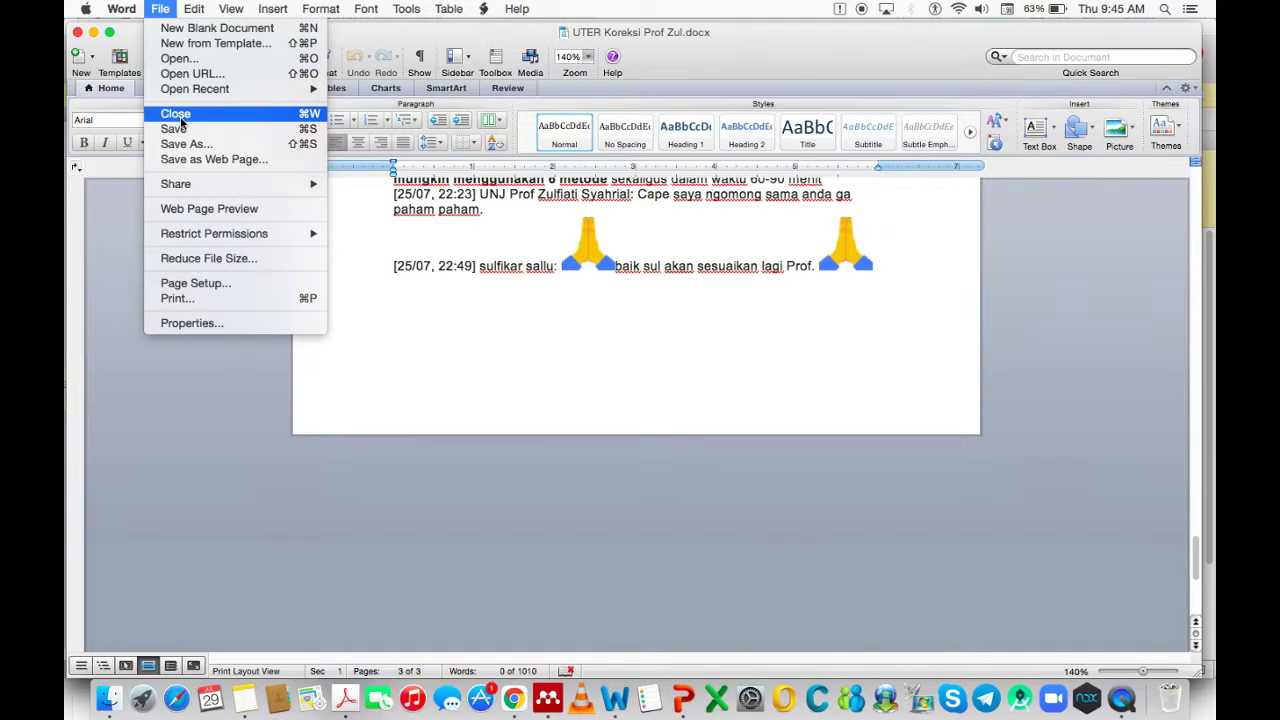
scroll(478, 425, "up", 10)
Switch to Finder and preview Info Mendeley.docx in the 2021 Juli Mendeley directory
left_click(110, 700)
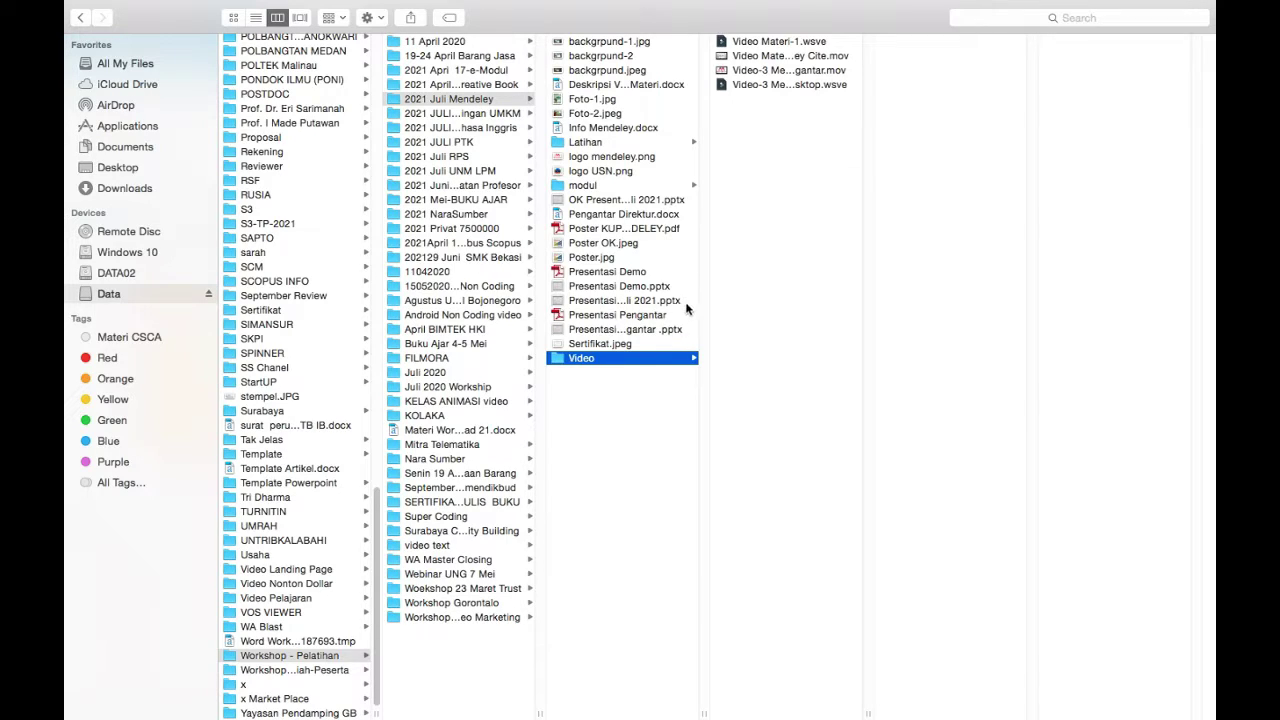
left_click(609, 129)
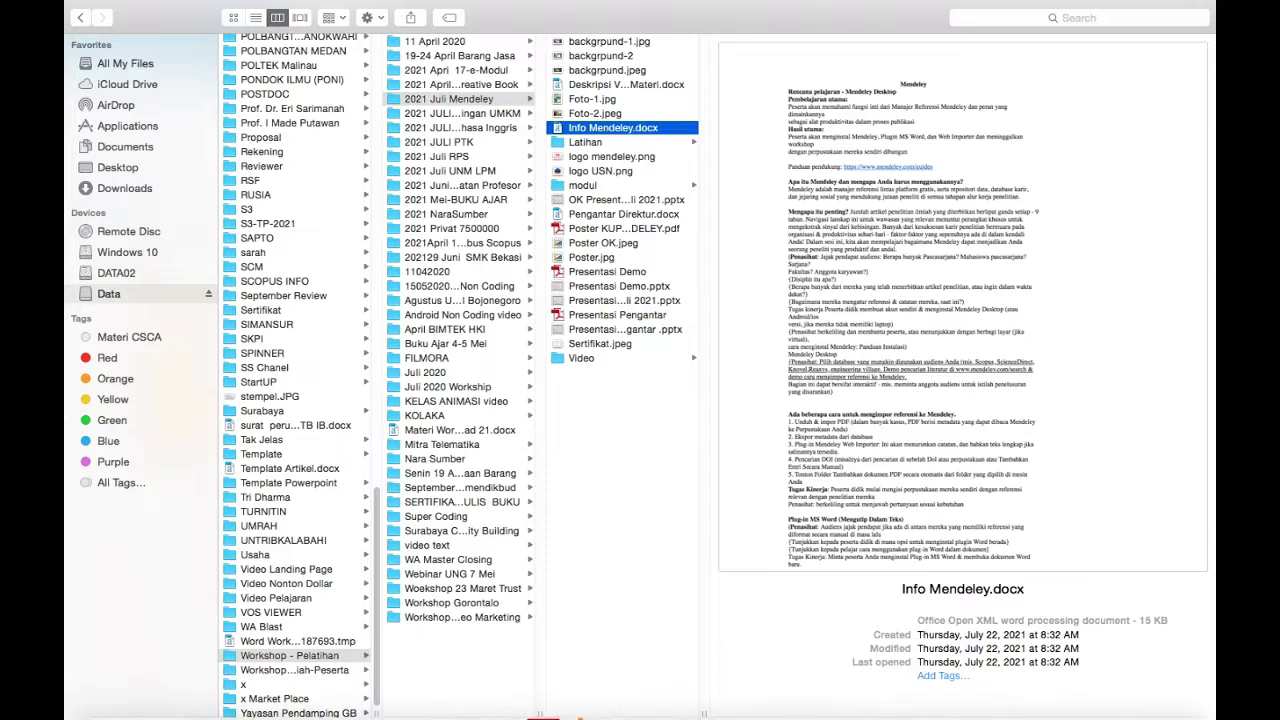
Switch to Word, create a blank document and enter the centred lines "Judul" and "Penulis 1, penulis 2"
left_click(608, 693)
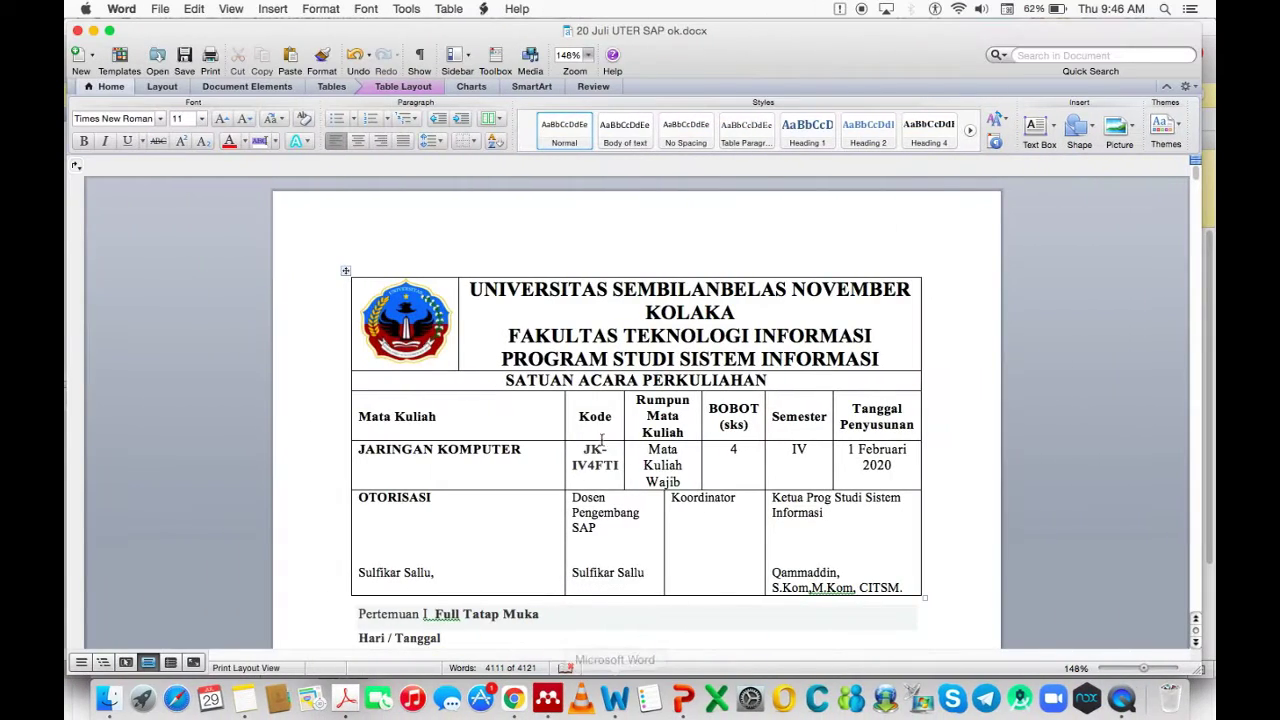
key("super+n")
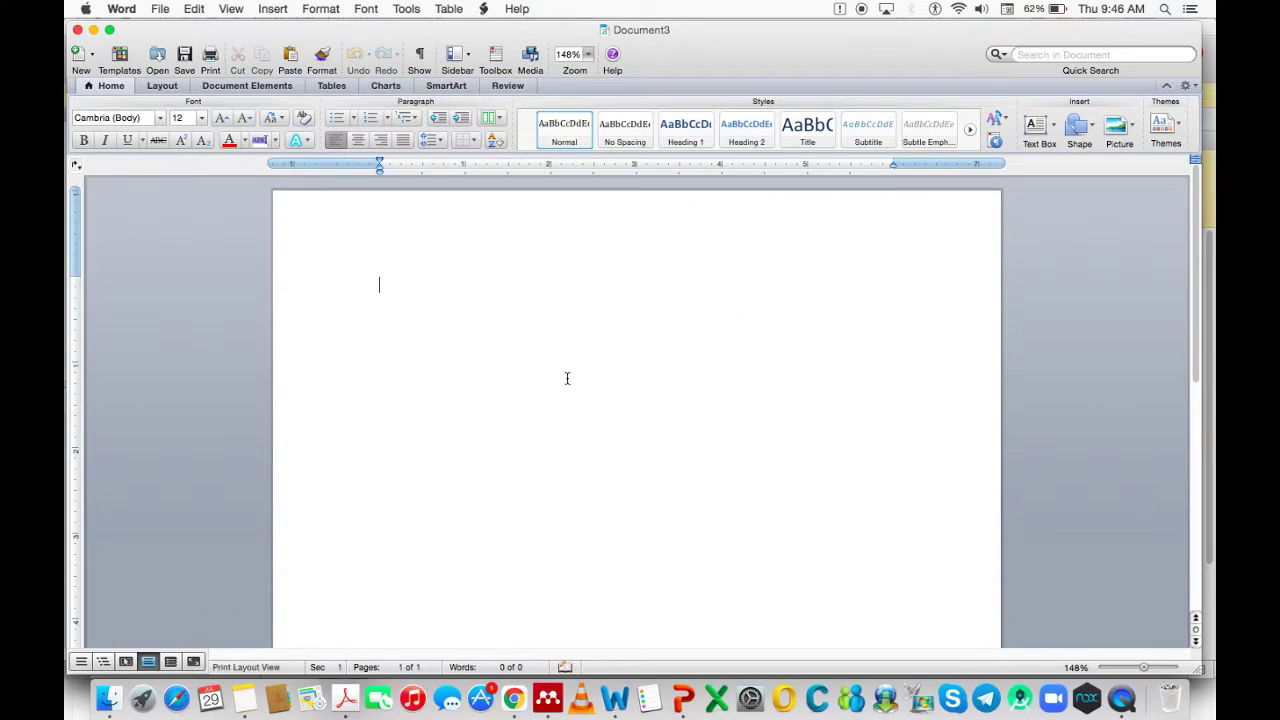
key("super+e")
type("judul")
key("Return")
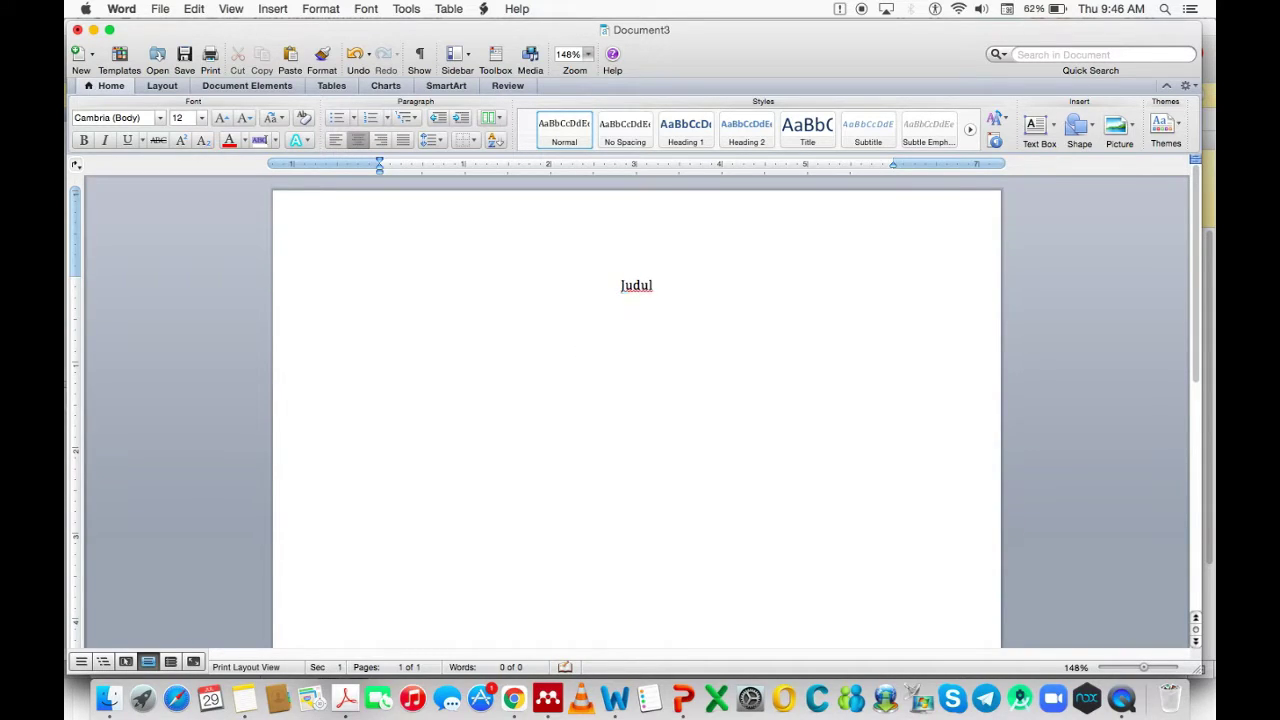
type("penulis 1, penulis")
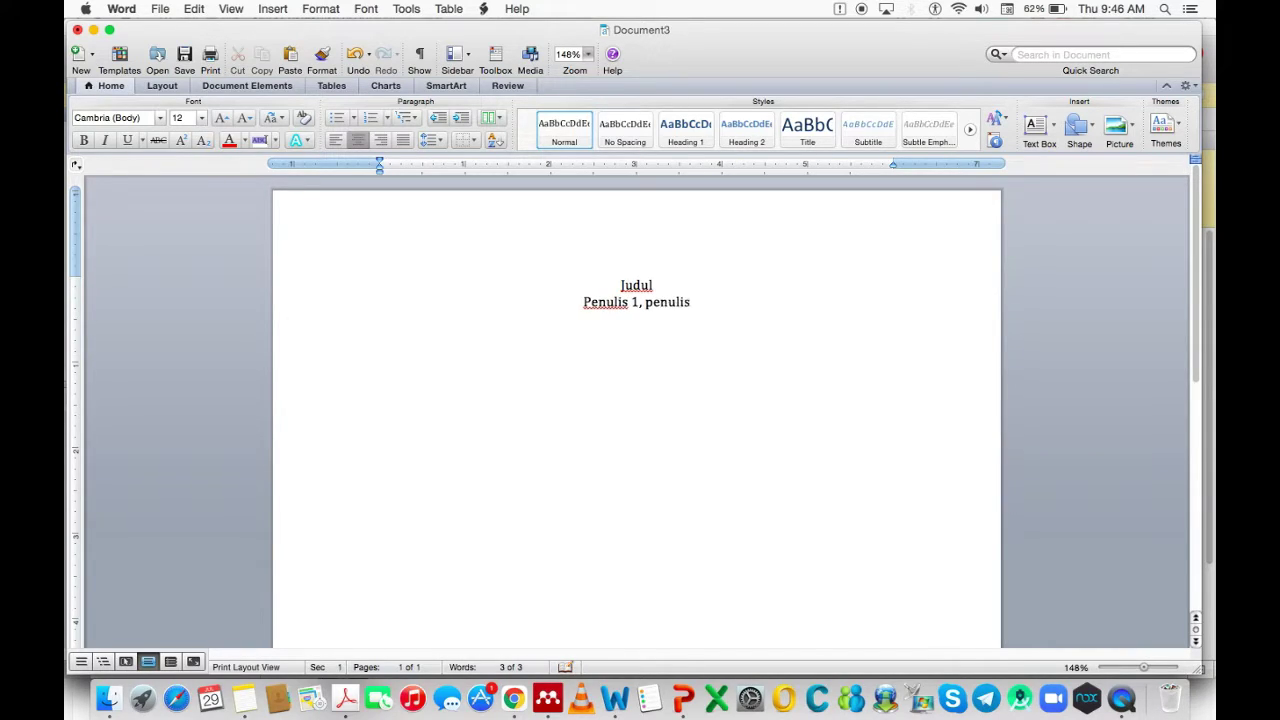
type(" 2")
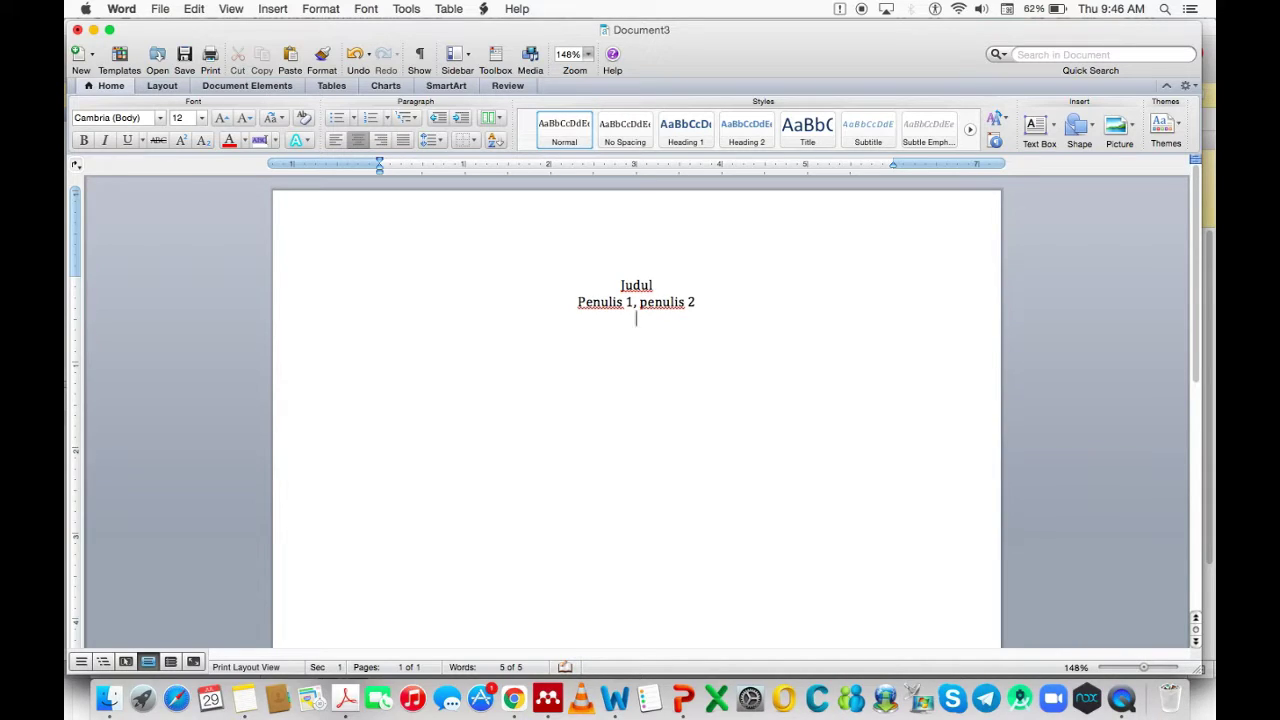
Add the centred lines "Prodi", "Email", "Abstrak" and "Keyword" below the author line, with blank lines before "Abstrak" and "Keyword"
type("prodi")
key("Return")
type("email")
key("Return")
key("Return")
type("abstrak")
key("Return")
key("Return")
type("keywr")
key("BackSpace")
type("ord")
key("Return")
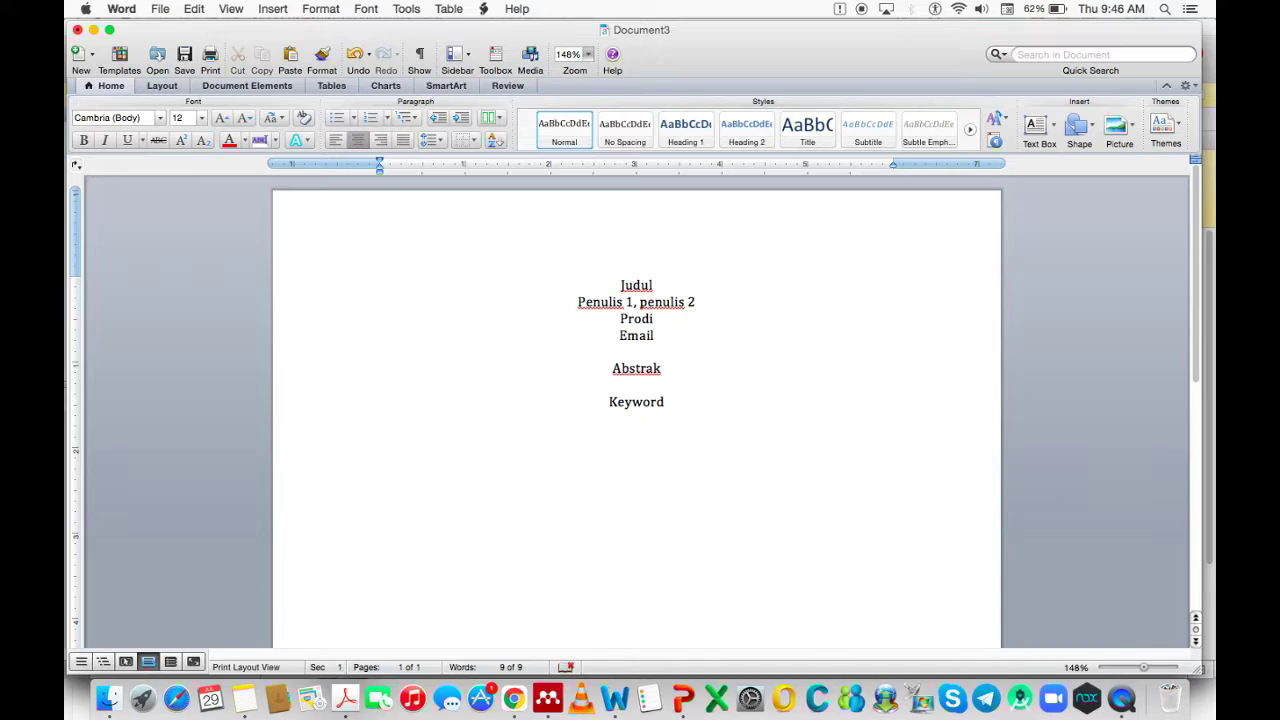
Switch to justified alignment and enter the section headings "Intrisuction", "Literature review" and "Methods", separated by blank lines
key("super+j")
type("Inr")
type("tr")
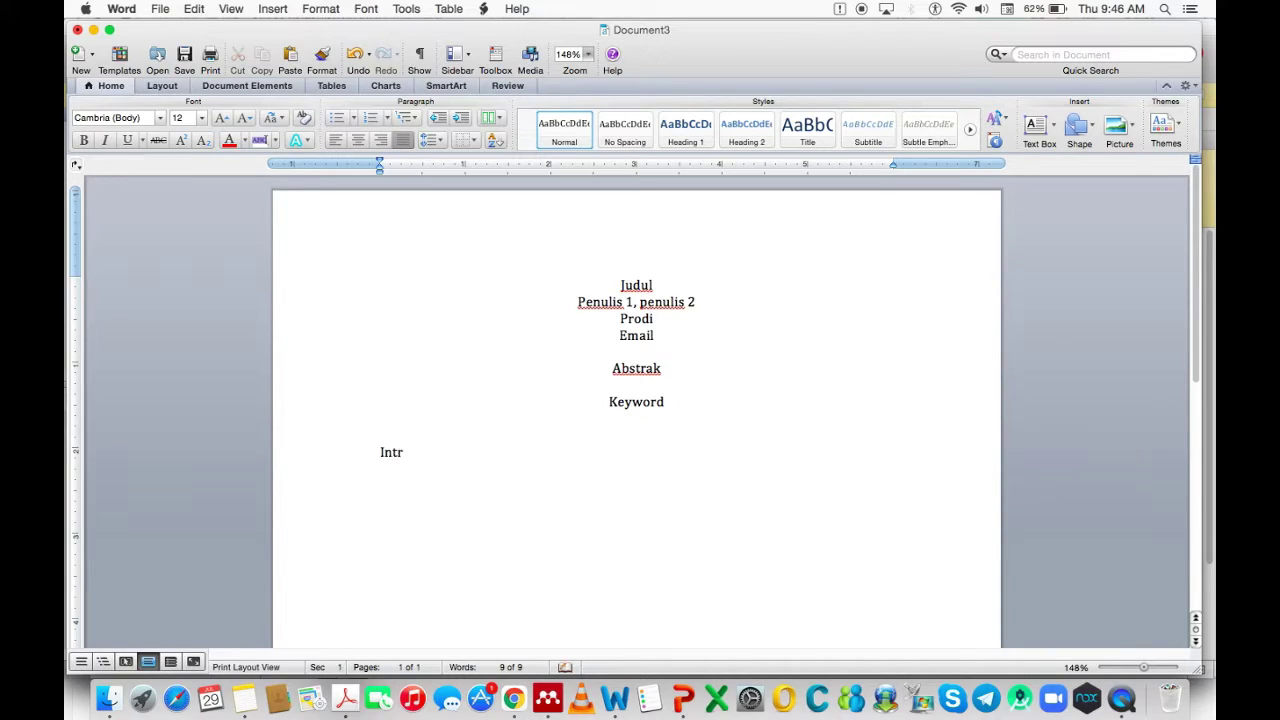
type("isuction1")
key("BackSpace")
type("Literat")
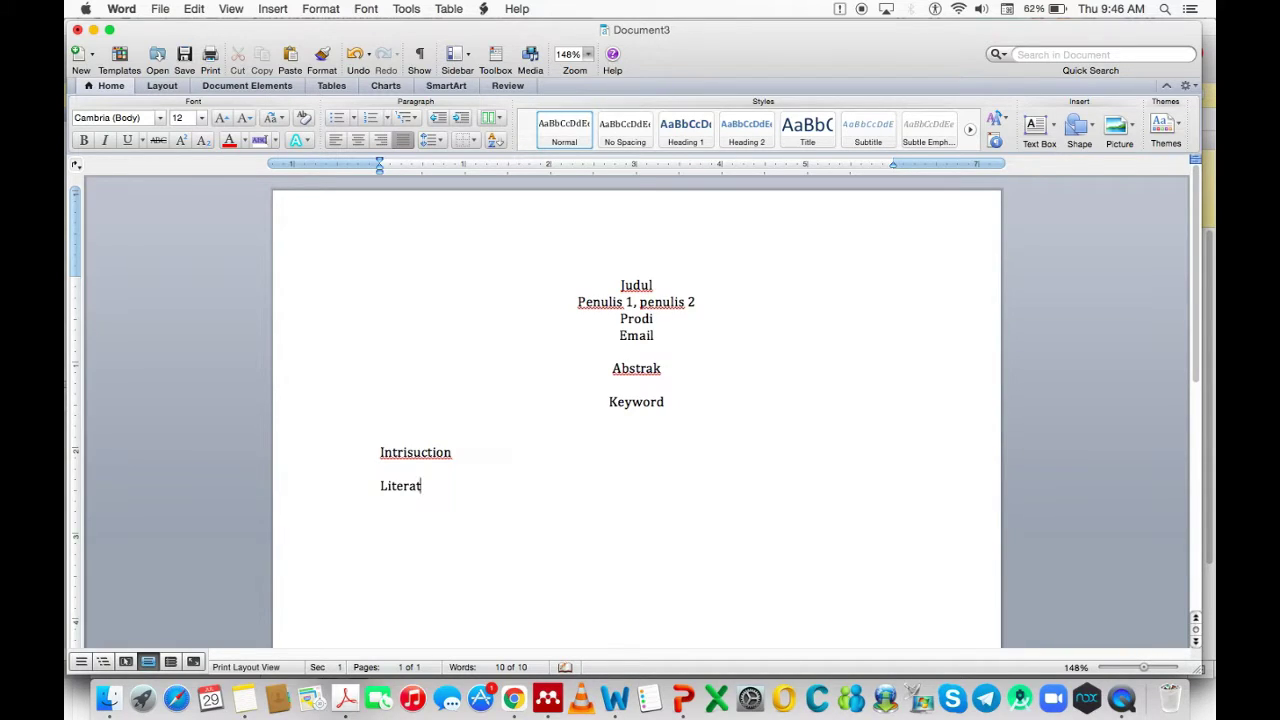
type("ure review")
key("Return")
type("Methods ")
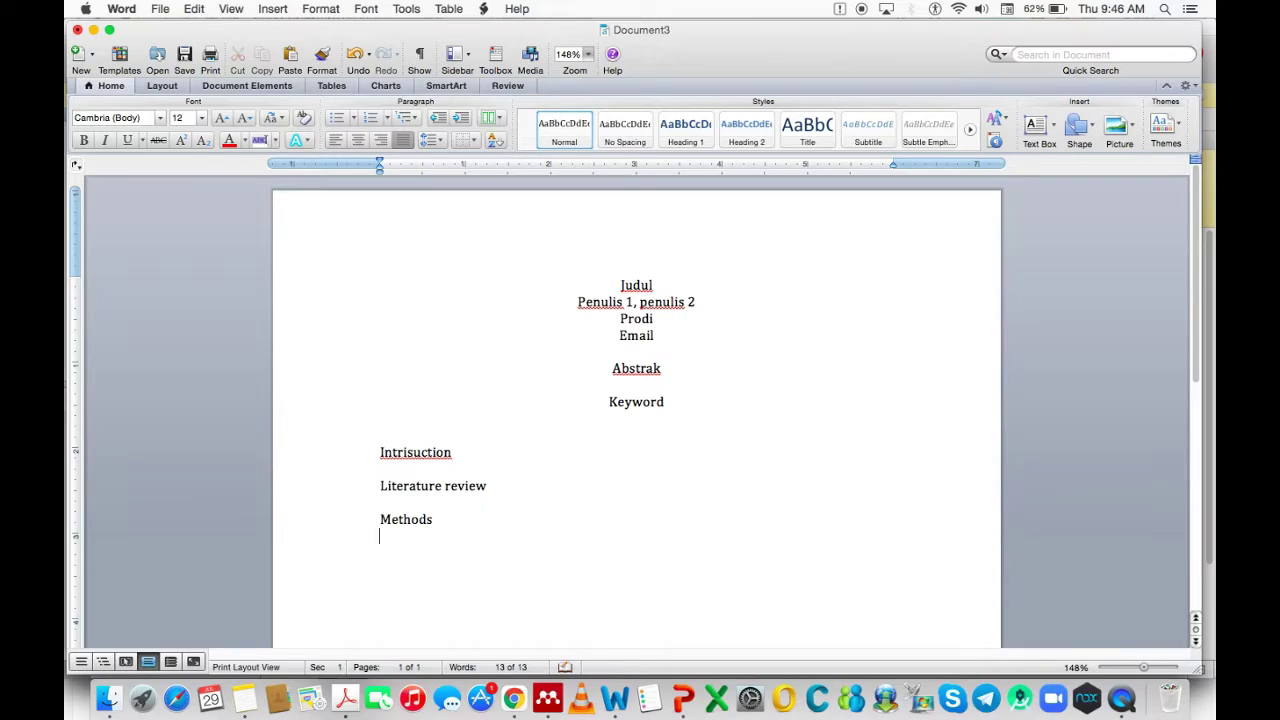
Add the section headings "Result" and "Disscussion" below "Methods"
type("Resul")
key("BackSpace")
type("Disd")
key("BackSpace")
type("scs")
key("BackSpace")
type("ussion ")
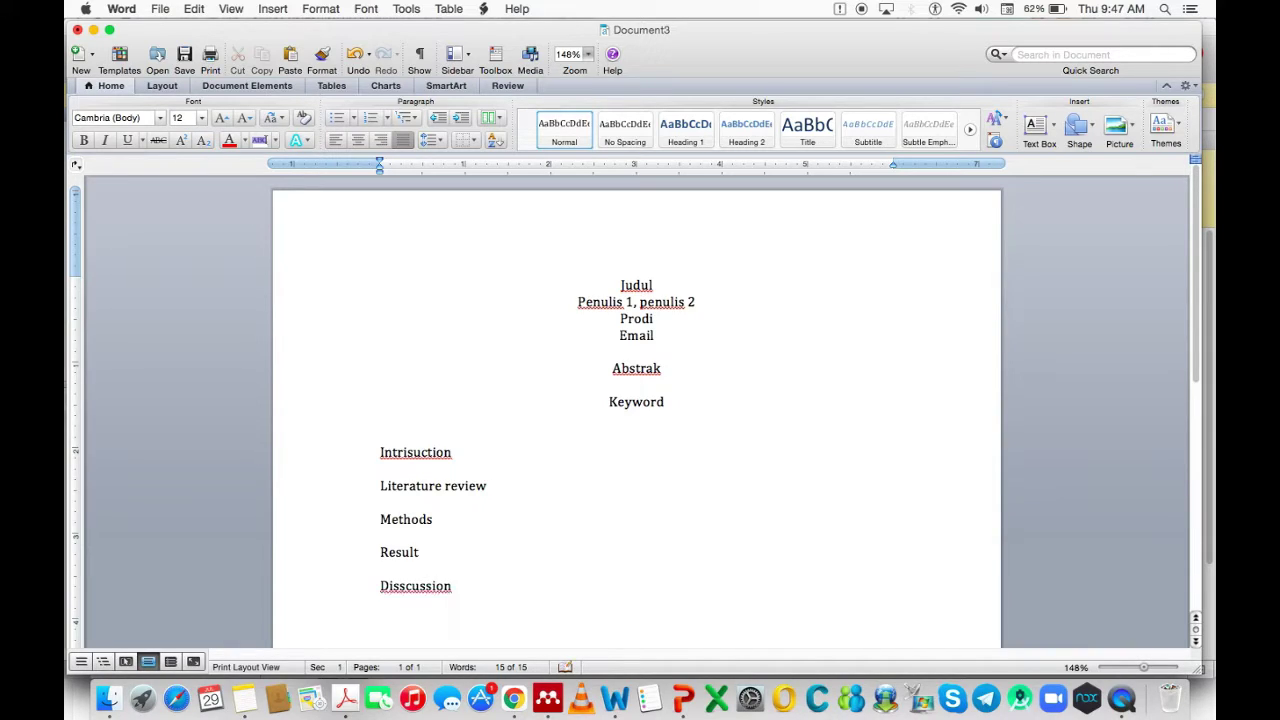
Add the closing section headings "Concclussion" and "Reference" to the article outline
type("COn")
key("BackSpace")
type("oncclussion")
key("Return")
type("Reger")
key("BackSpace")
key("BackSpace")
type("fere")
key("Return")
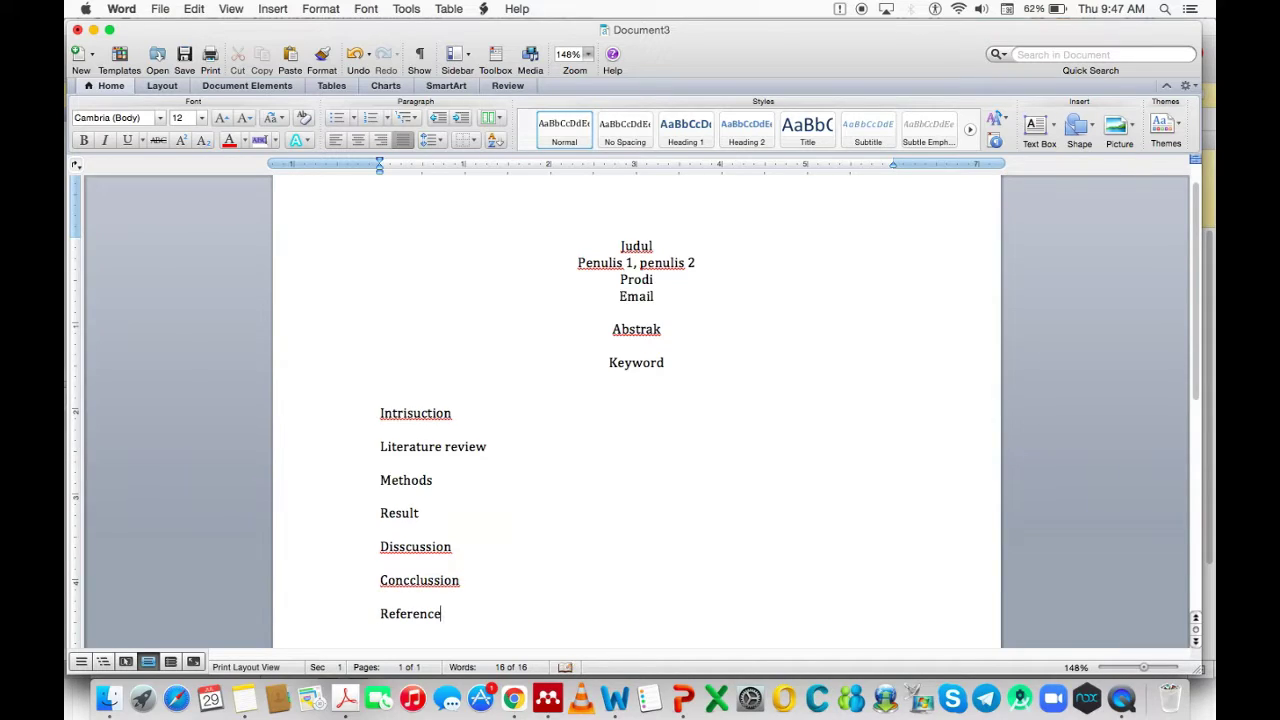
key("Return")
Switch to Mendeley Desktop and compare the details of the two documents in the LATIHAN MENDELEY folder
left_click(384, 427)
left_click(532, 668)
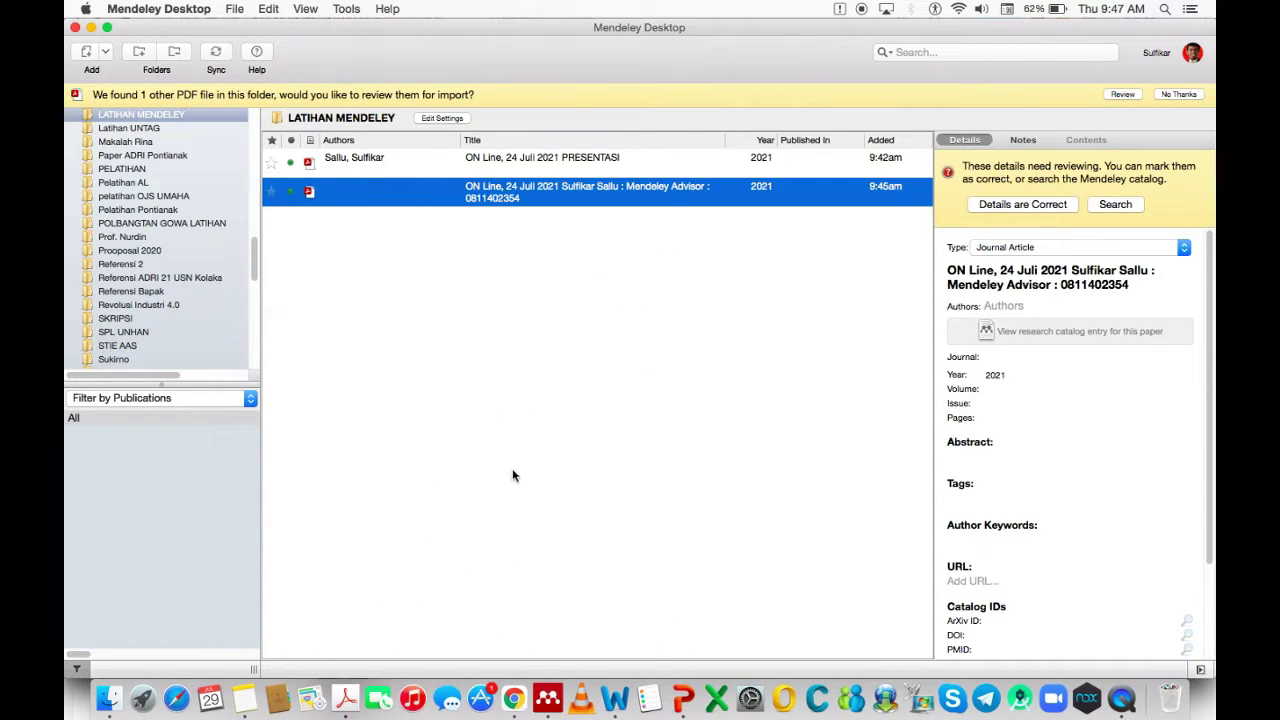
left_click(497, 165)
left_click(486, 192)
Switch back to Word and write "Ini sitasi yang menggunaka referensi meta data lengkap" under the "Intrisuction" heading
left_click(616, 690)
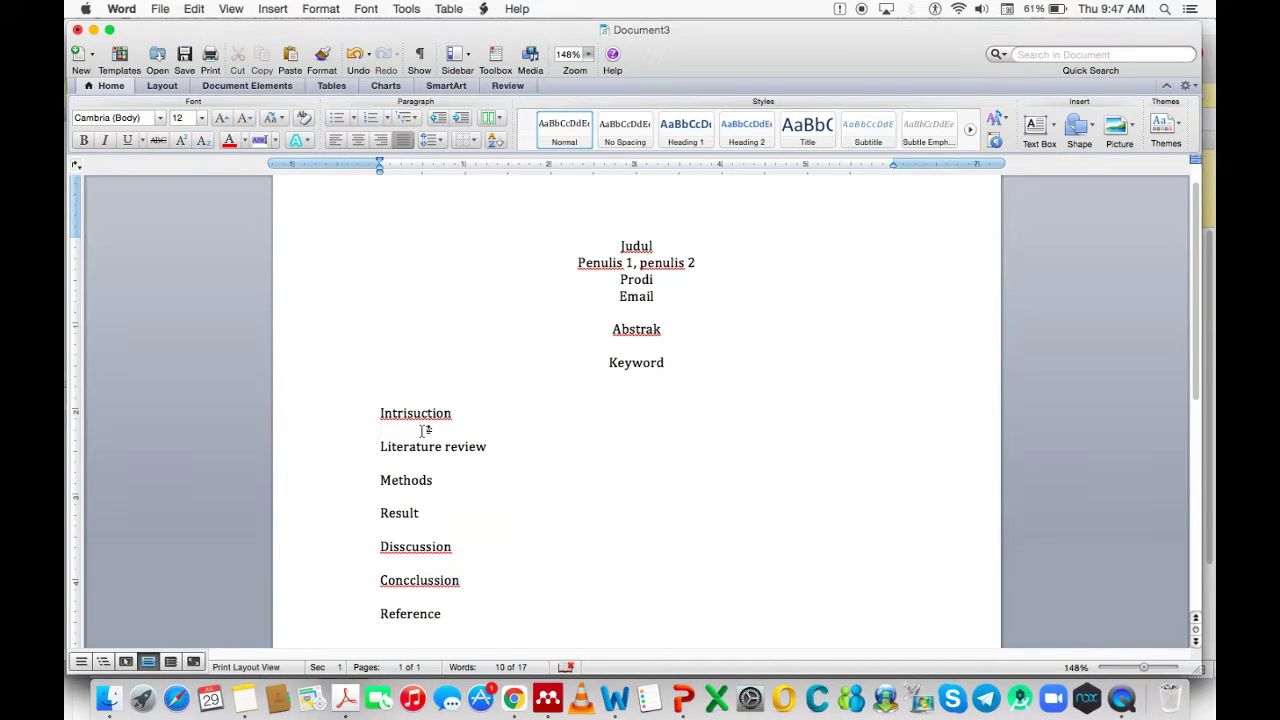
type("Ini sitasi yang me")
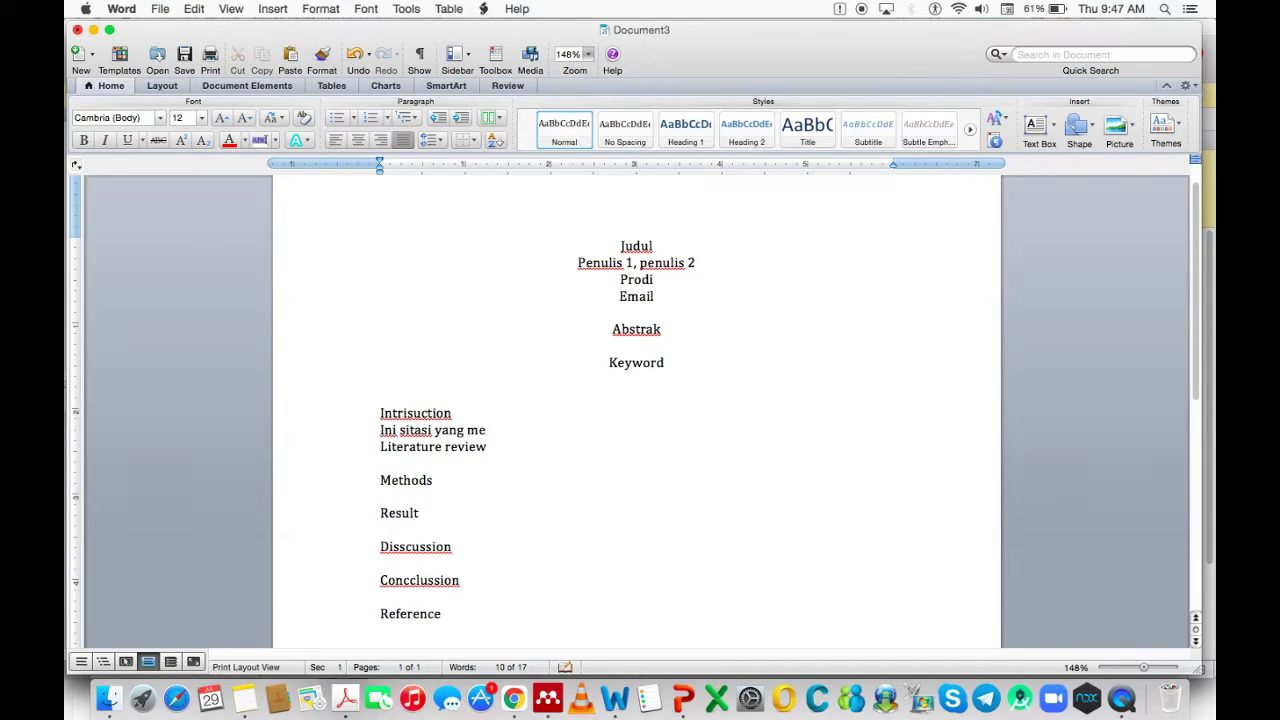
type("nggunaka re")
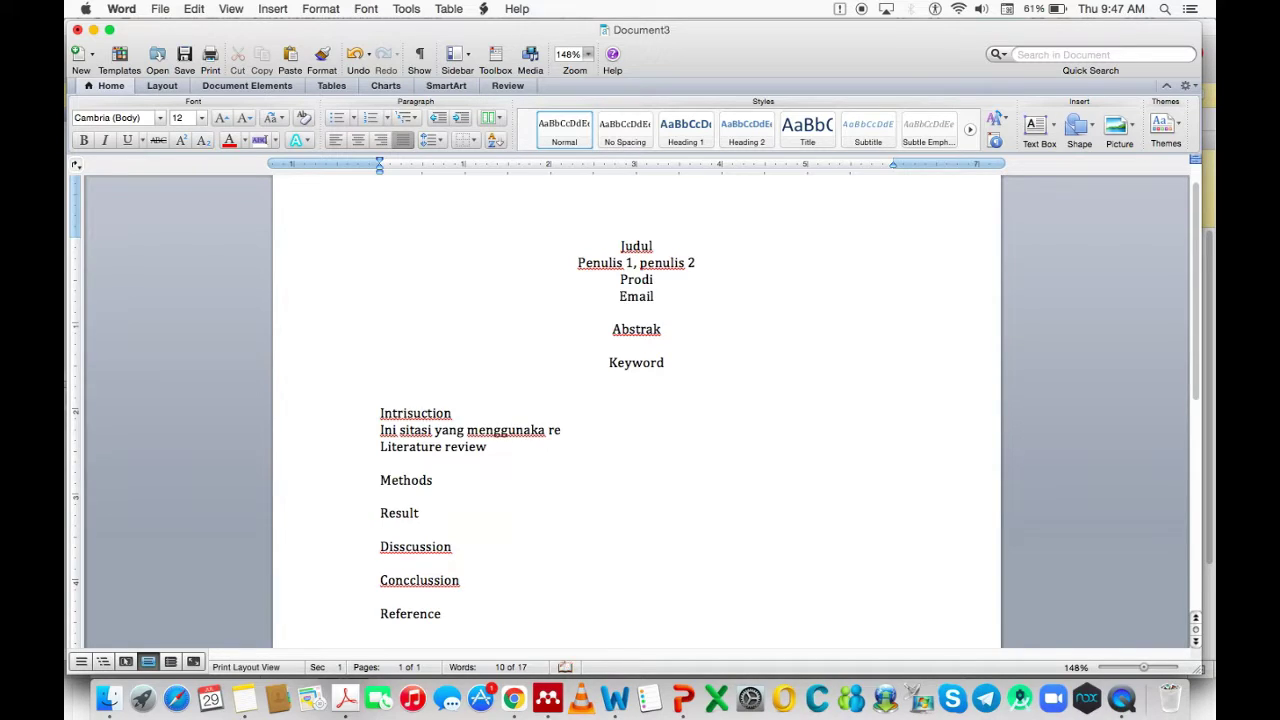
type("ferebsi")
key("BackSpace")
key("BackSpace")
type("n")
key("BackSpace")
key("BackSpace")
type("ni s")
key("BackSpace")
key("BackSpace")
type("si de")
key("BackSpace")
key("BackSpace")
type("meta")
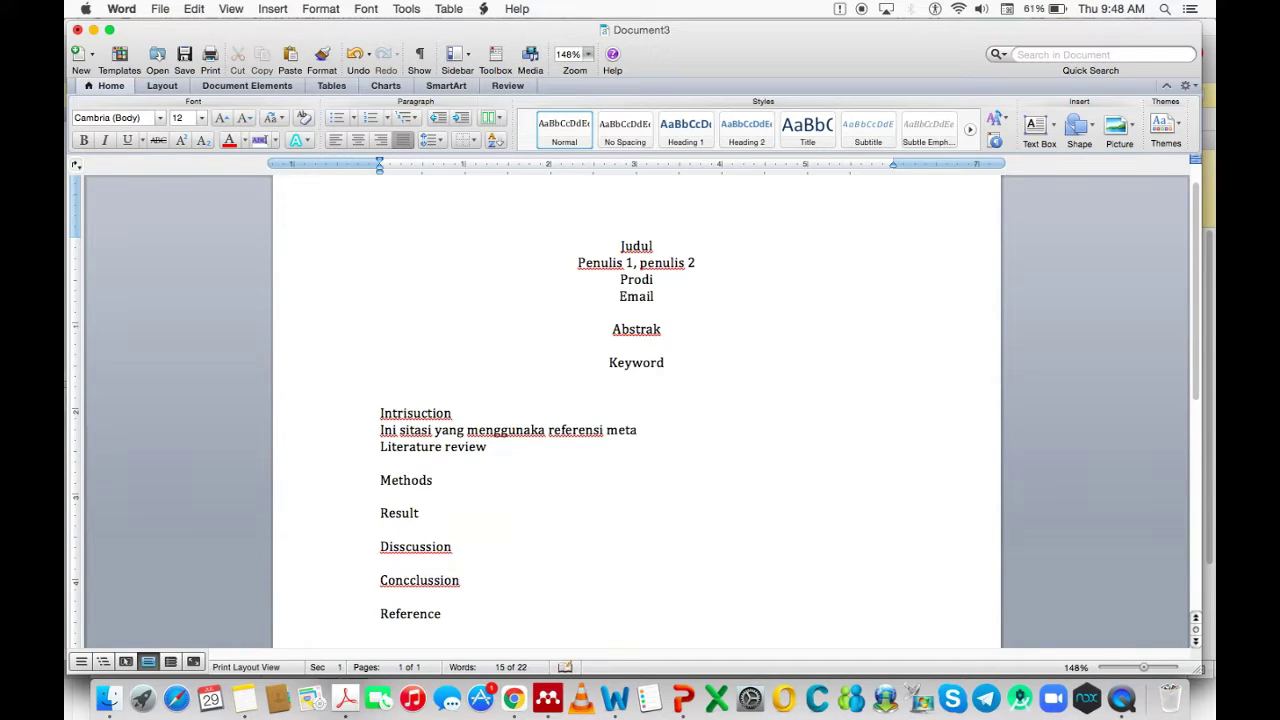
type(" data lengkao")
key("BackSpace")
type("p")
Insert five blank lines between the introduction sentence and the "Literature review" heading
key("Return")
key("Return")
key("Return")
key("Return")
key("Return")
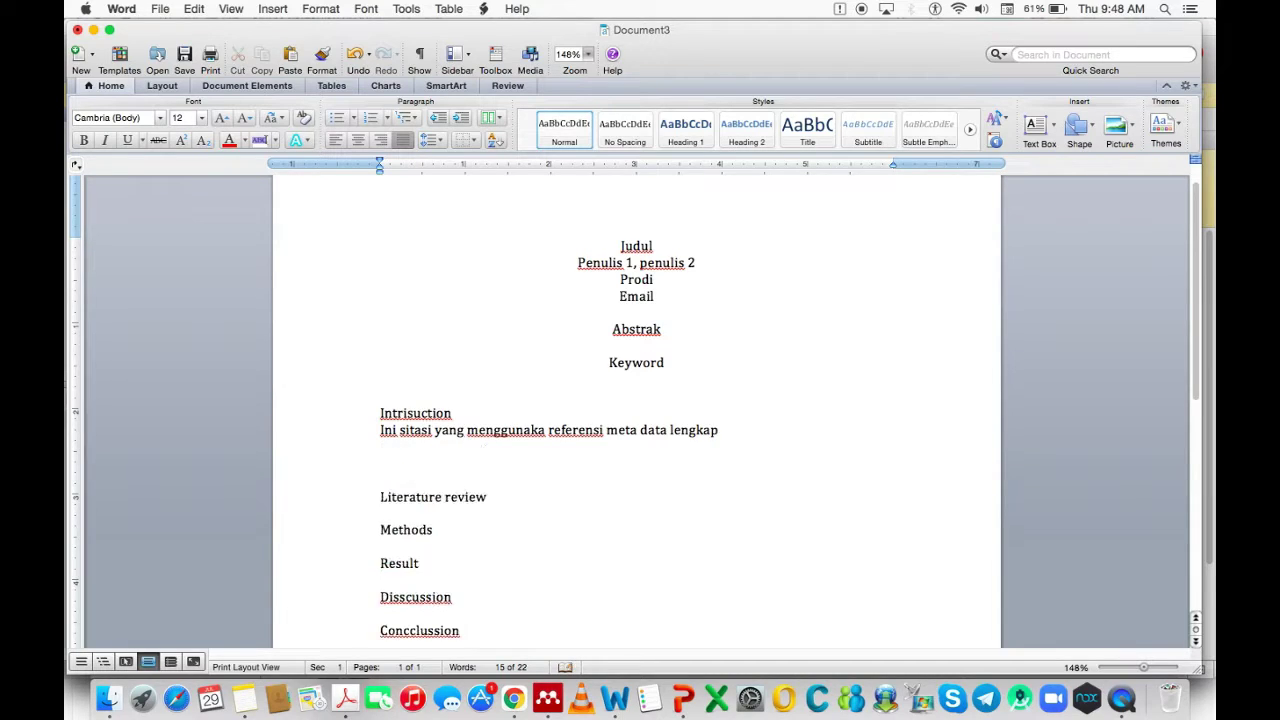
Insert a Mendeley citation of "ON Line, 24 Juli 2021 PRESENTASI" at the end of the sentence under the "Intrisuction" heading
left_click(380, 430)
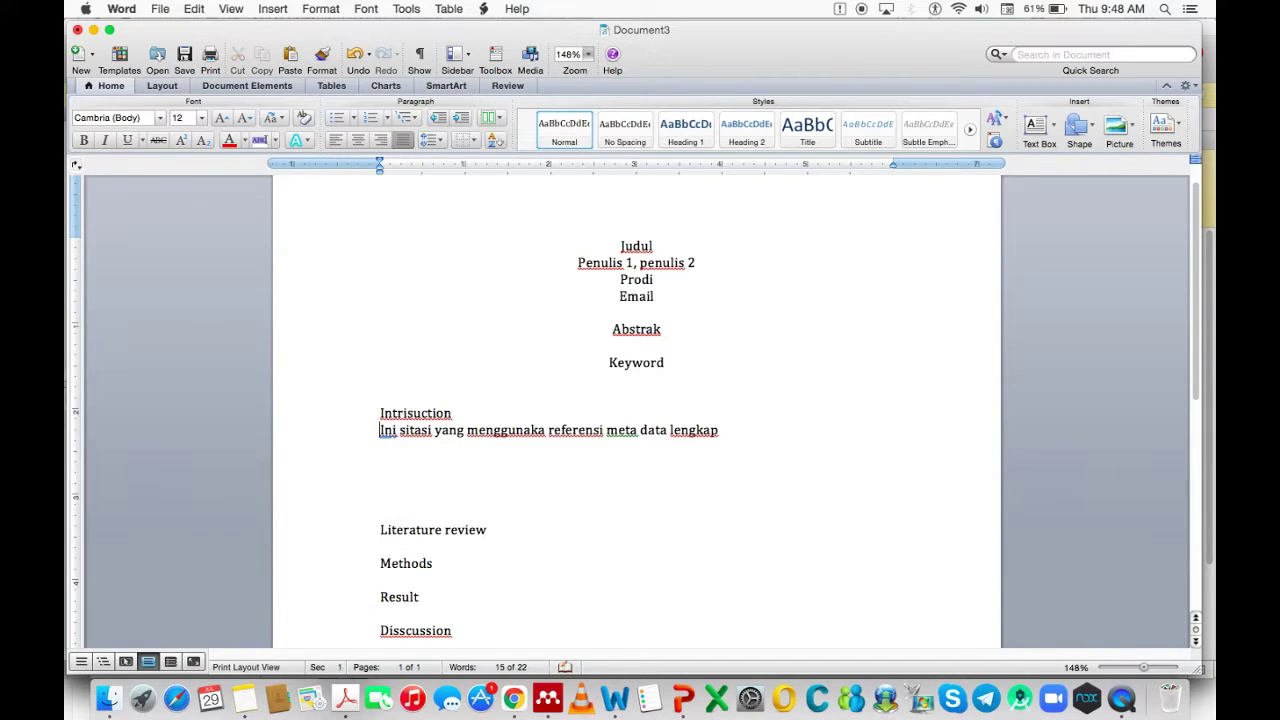
left_click(741, 431)
left_click(483, 8)
mouse_move(498, 62)
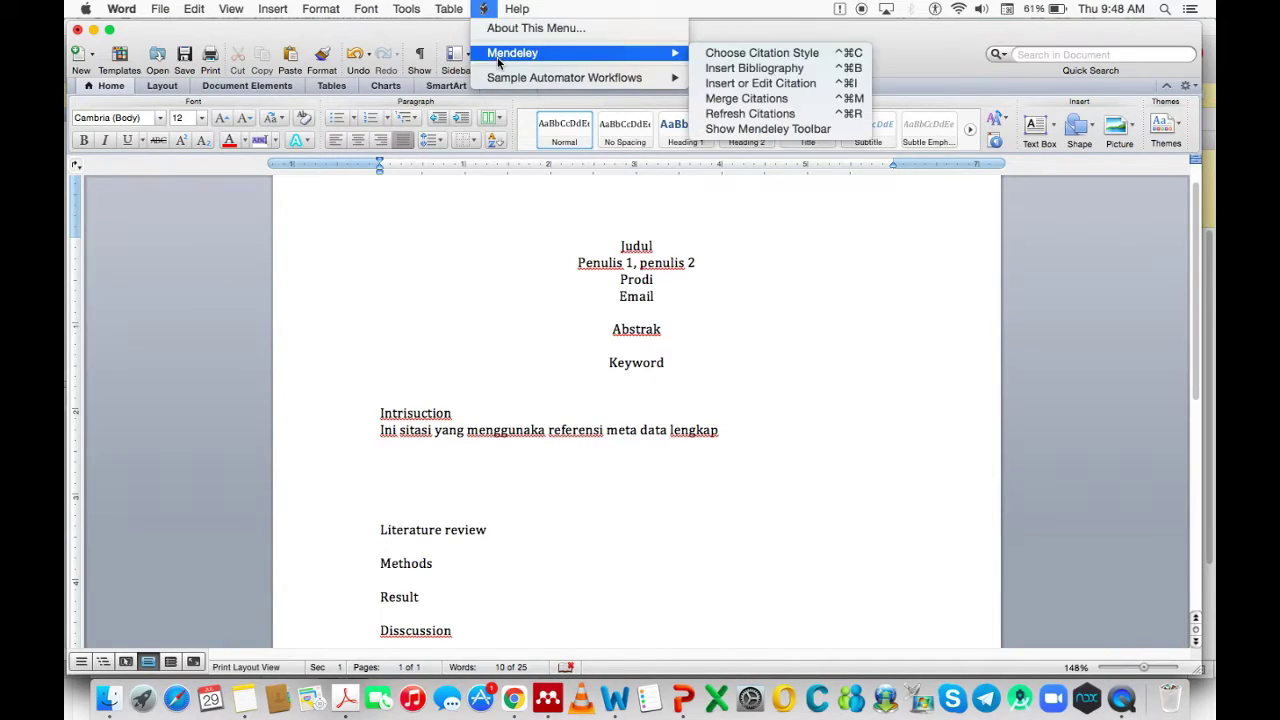
left_click(741, 85)
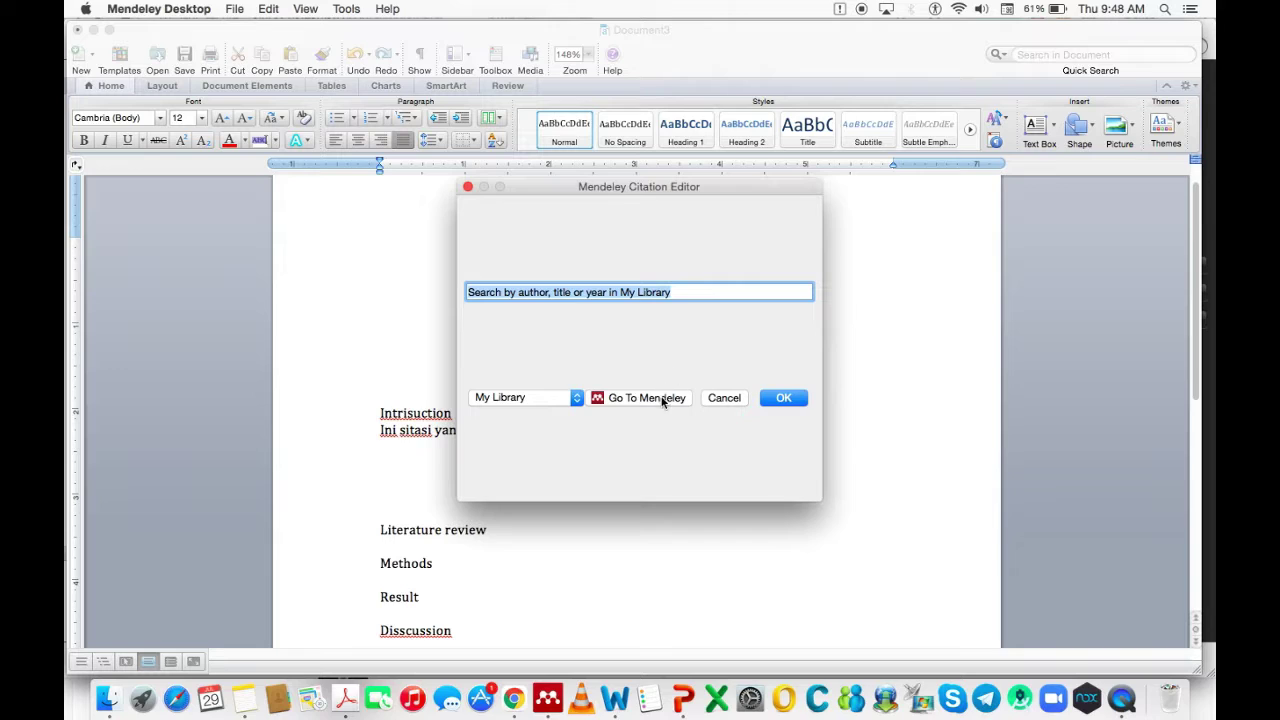
left_click(660, 400)
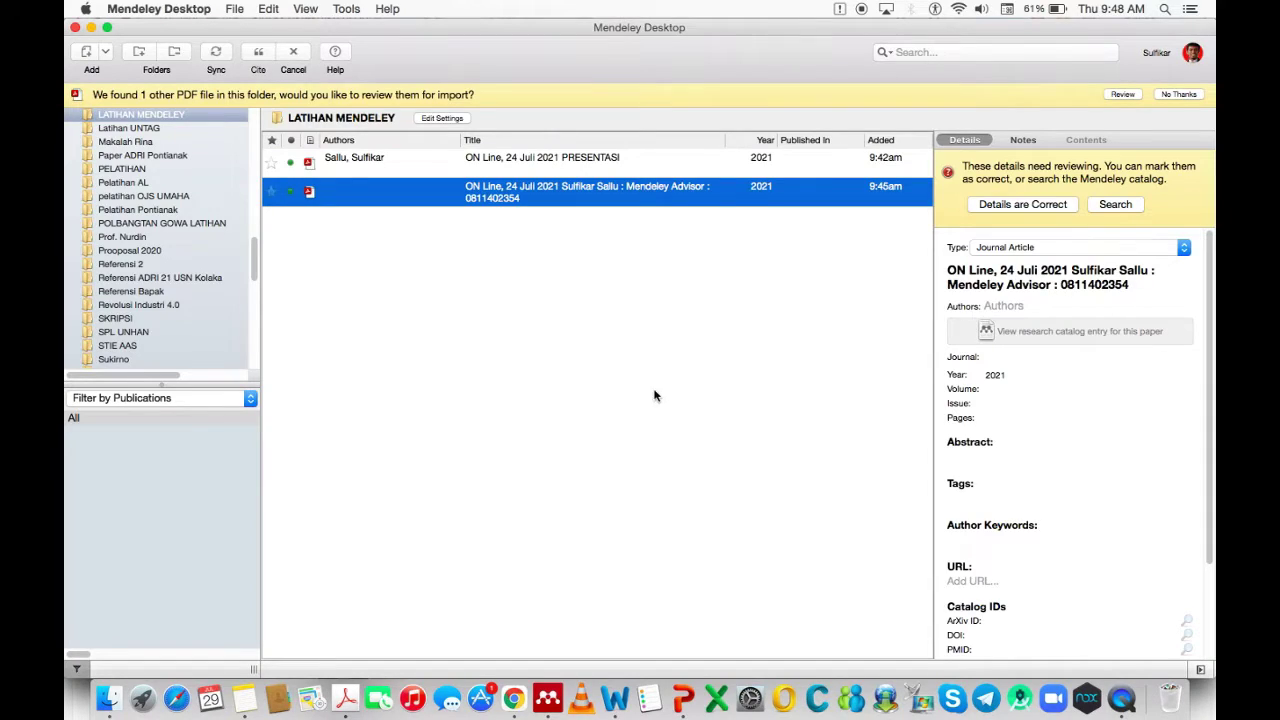
left_click(453, 164)
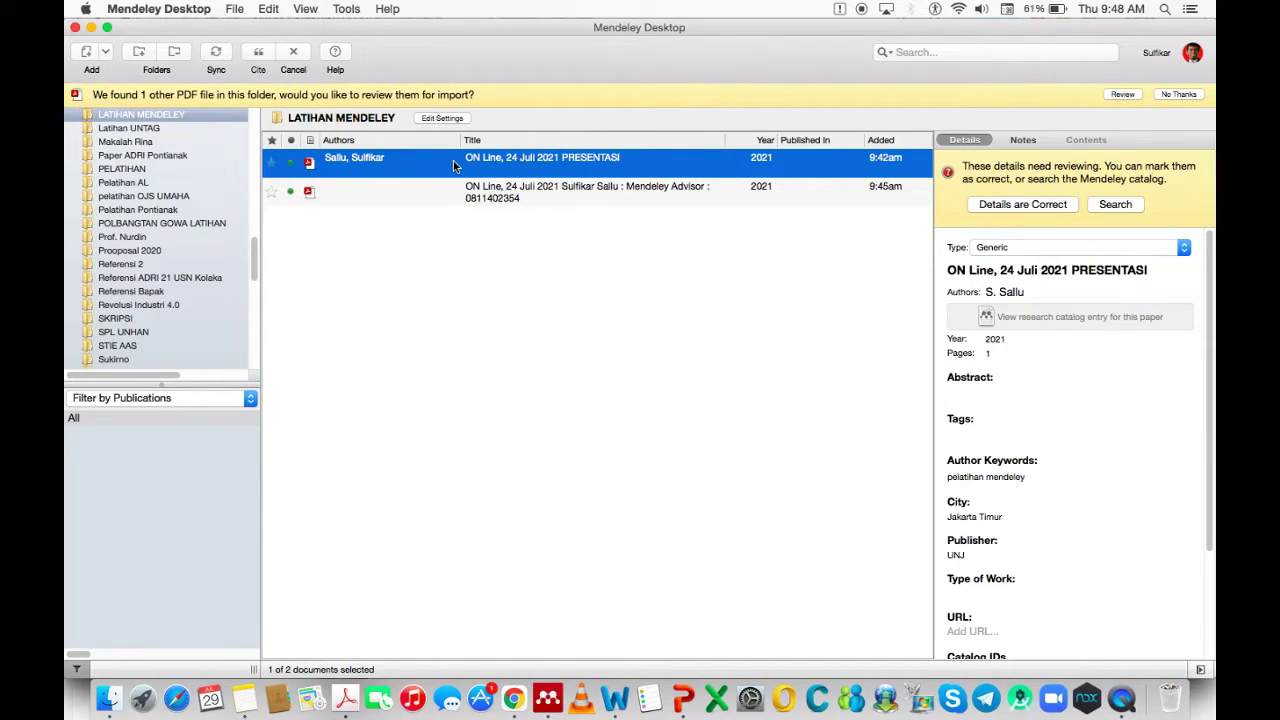
left_click(257, 55)
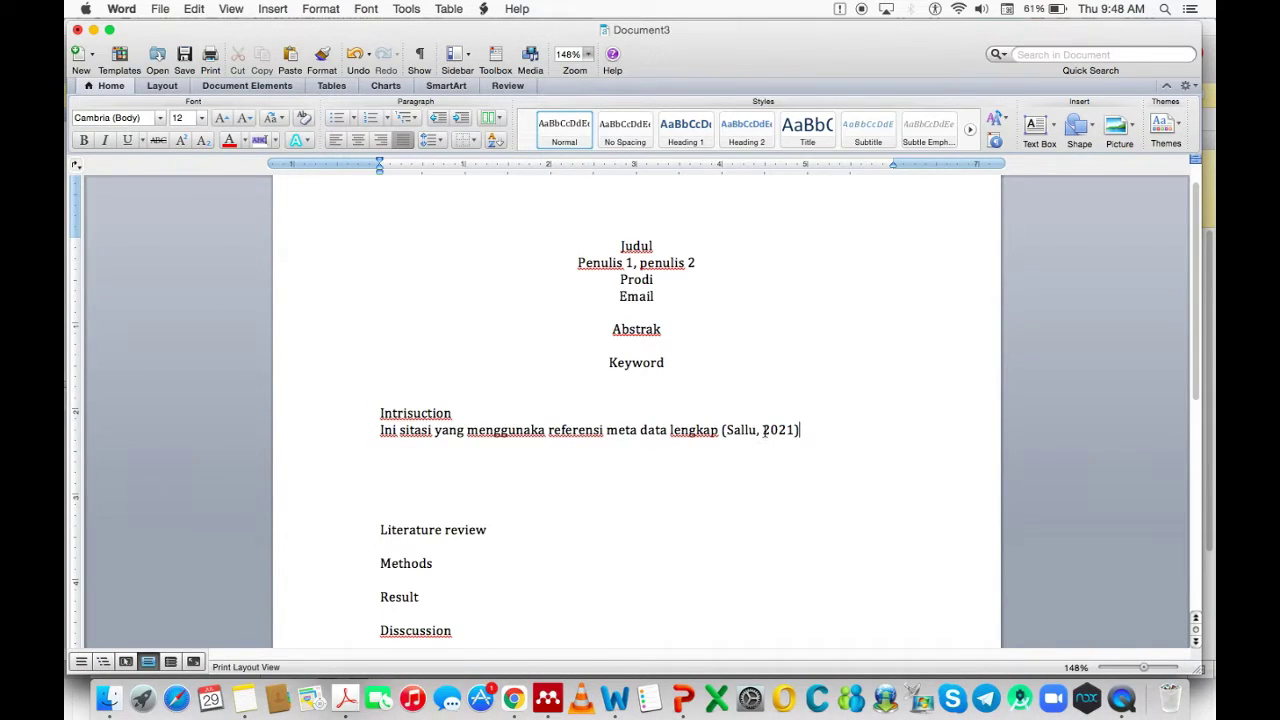
Change the document's Mendeley citation style to National Library of Medicine
left_click(763, 430)
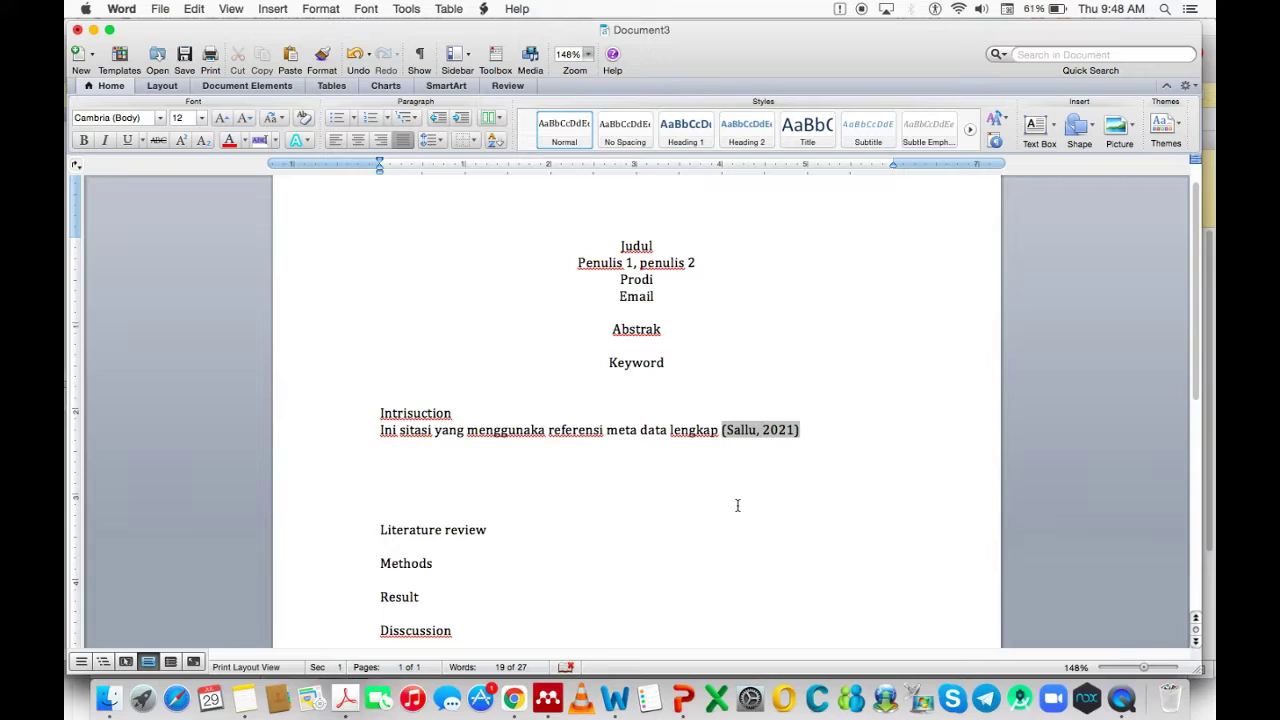
left_click(484, 9)
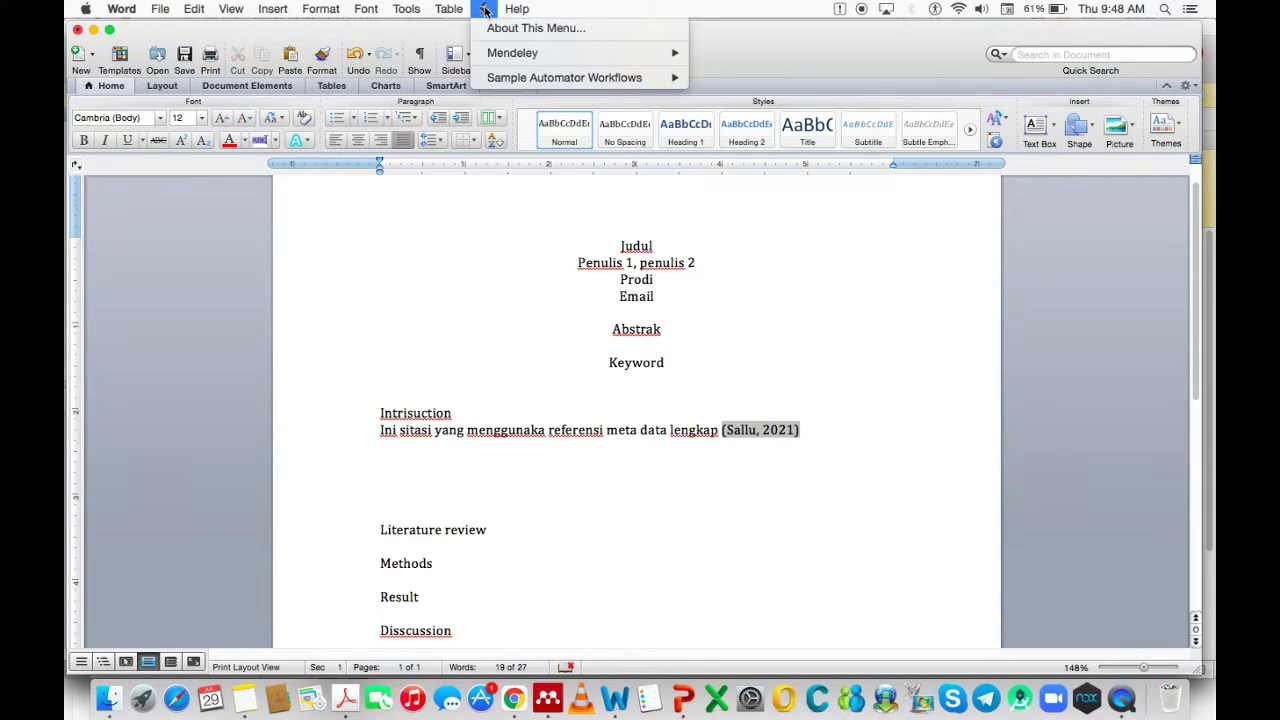
mouse_move(515, 62)
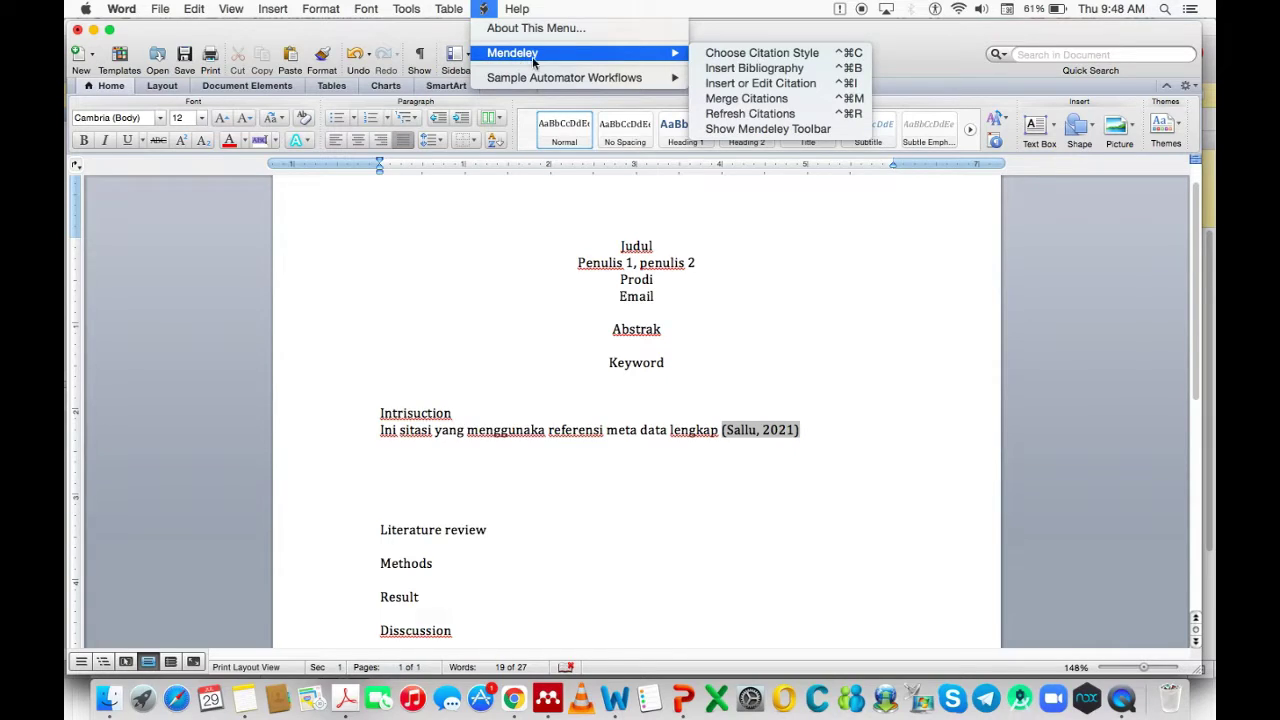
left_click(733, 52)
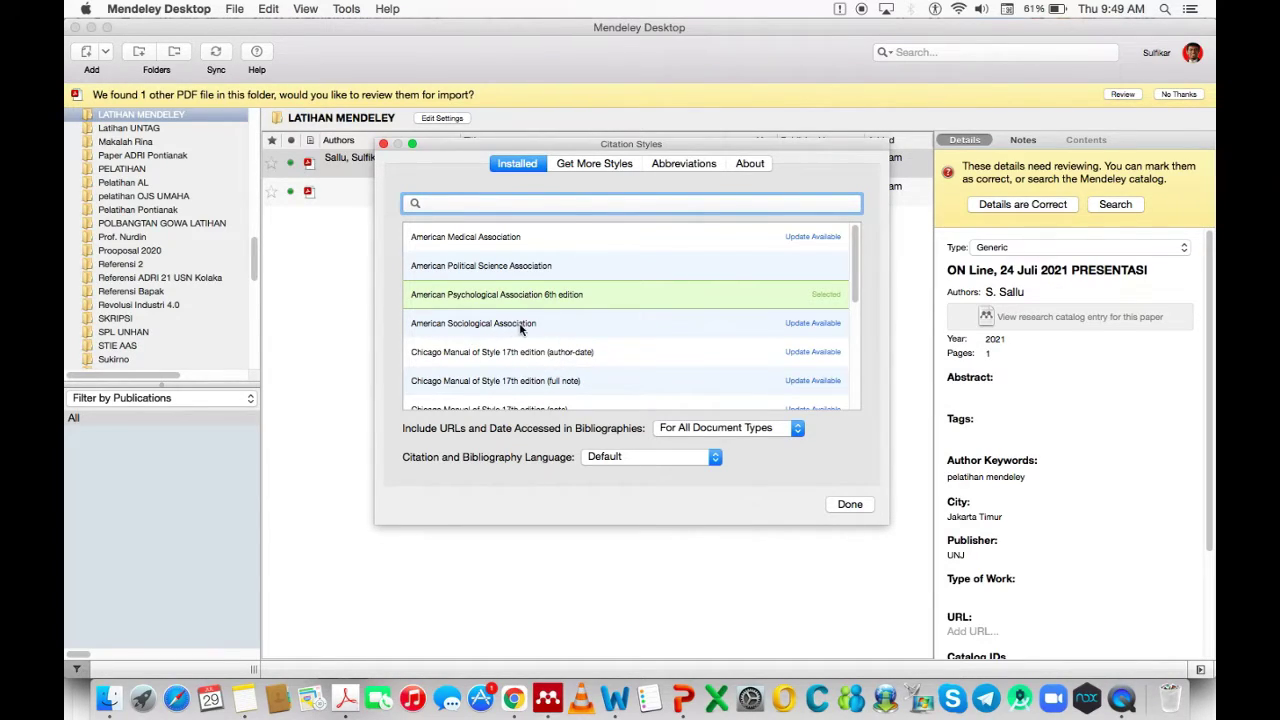
scroll(588, 362, "down", 3)
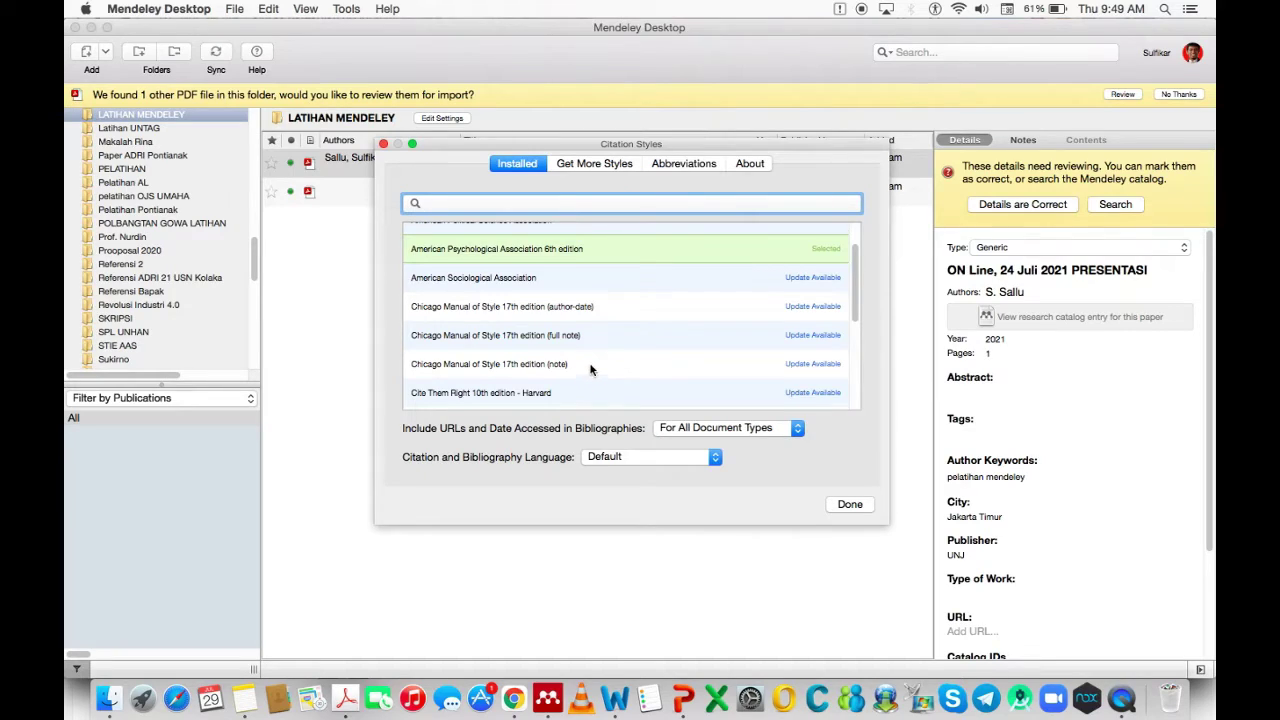
scroll(550, 362, "down", 5)
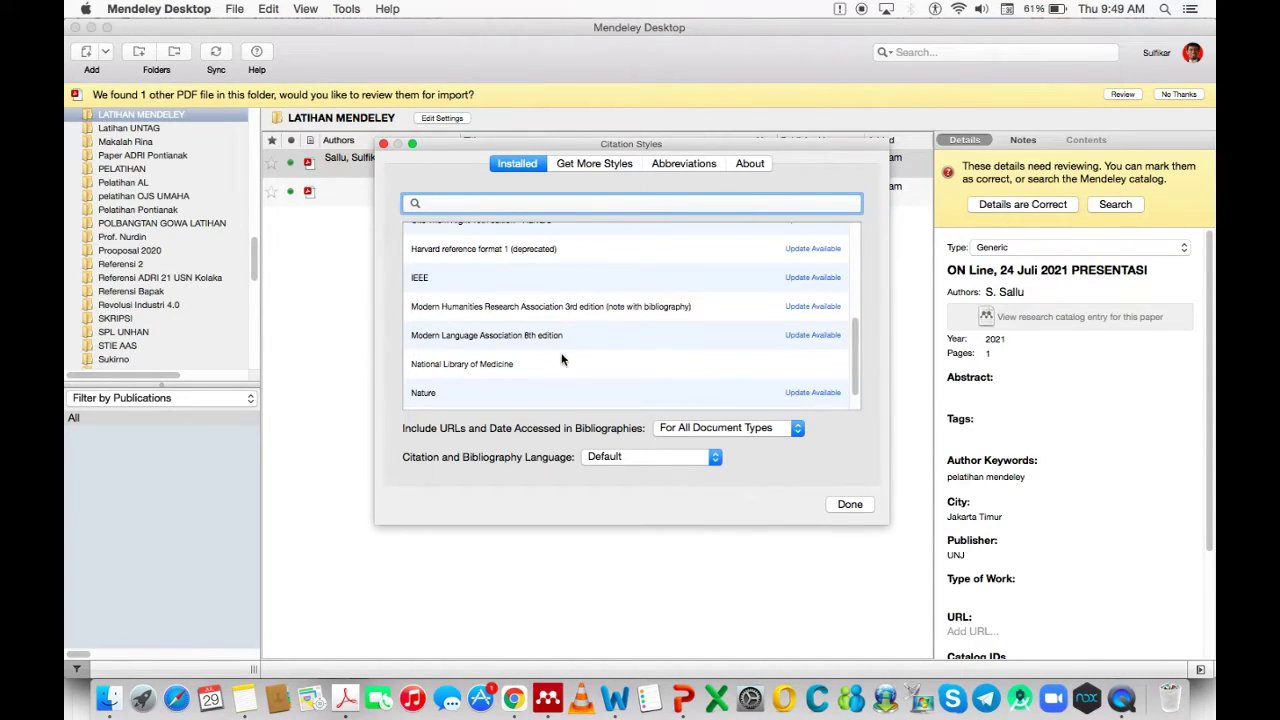
left_click(479, 366)
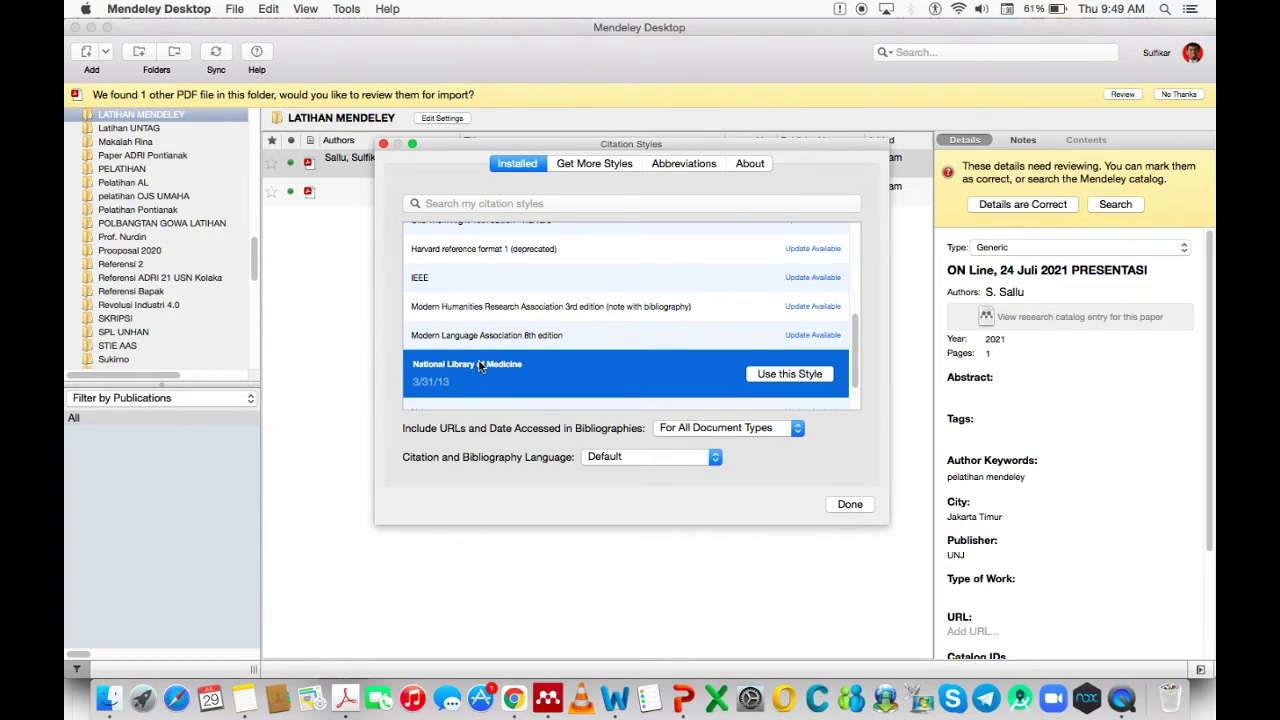
left_click(767, 374)
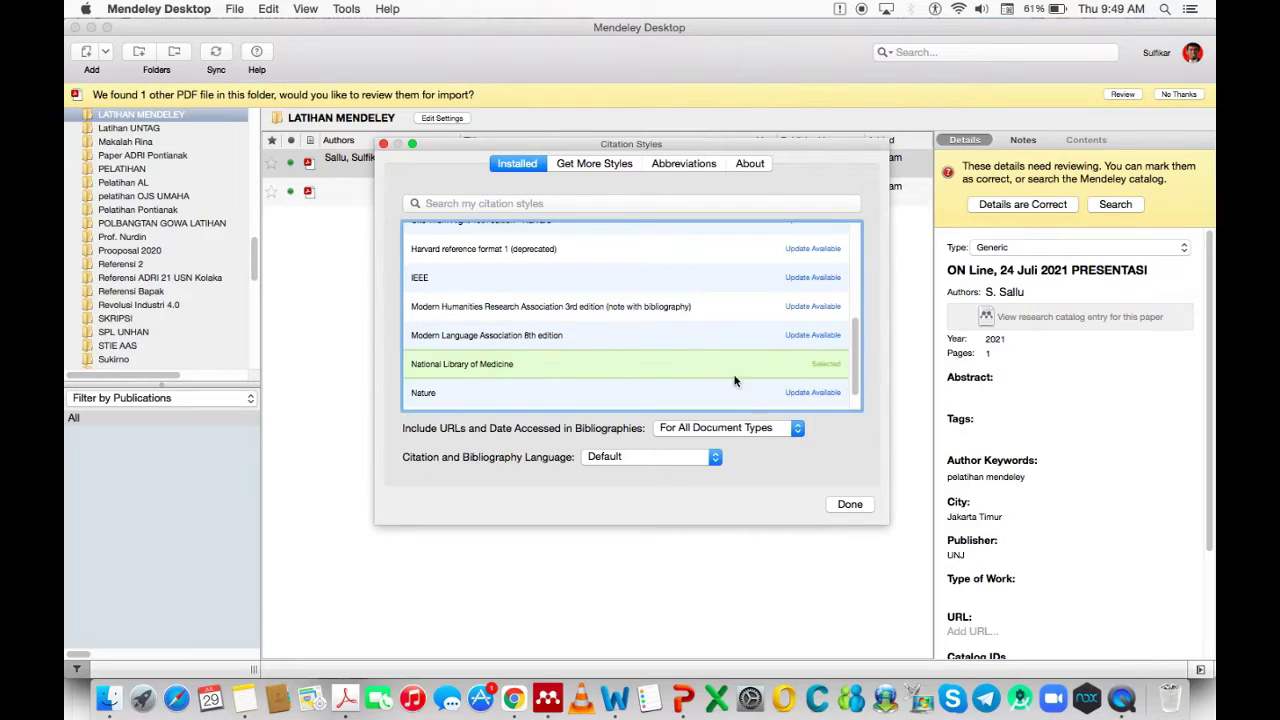
left_click(850, 504)
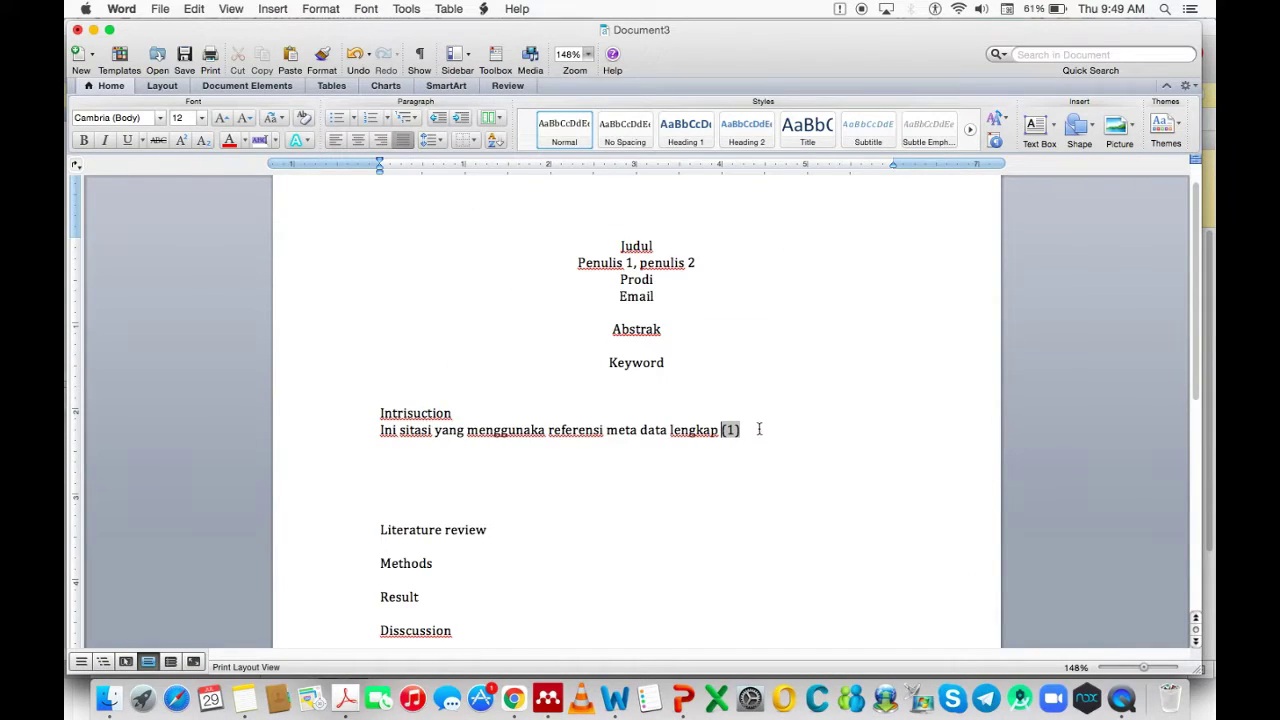
Insert the Mendeley bibliography on the blank line under the "Reference" heading
scroll(778, 444, "down", 1)
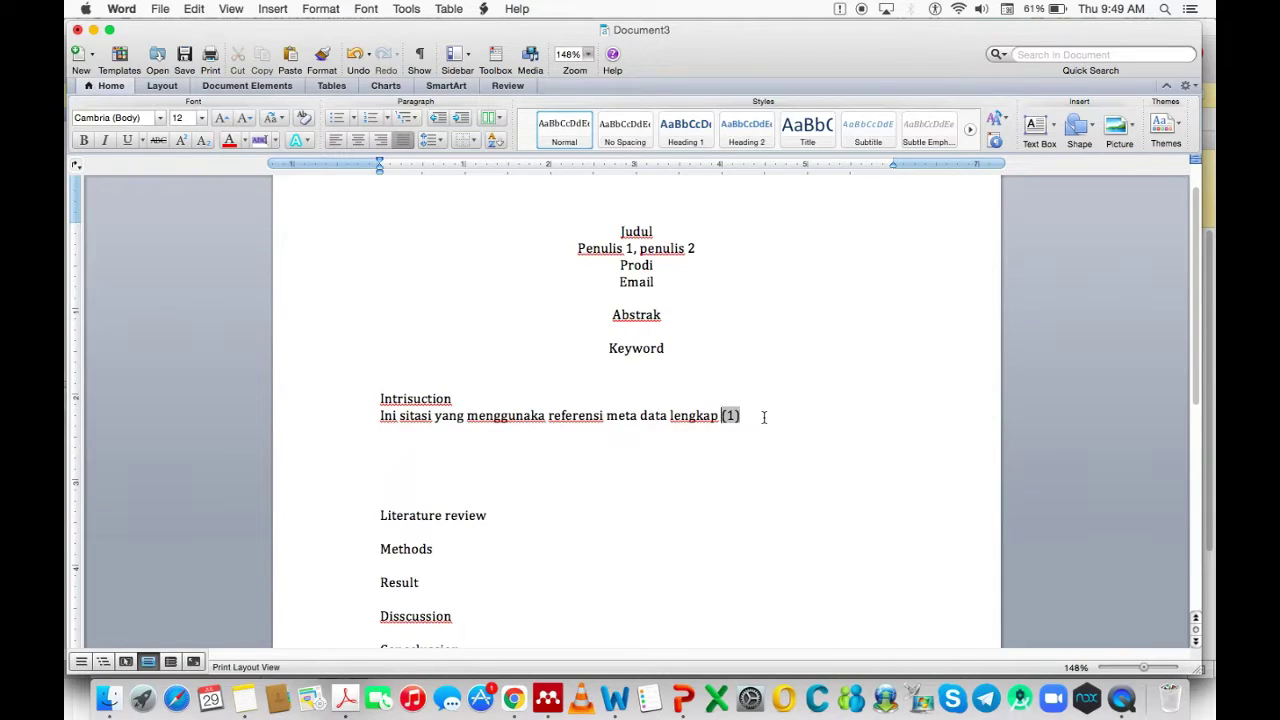
scroll(763, 417, "down", 5)
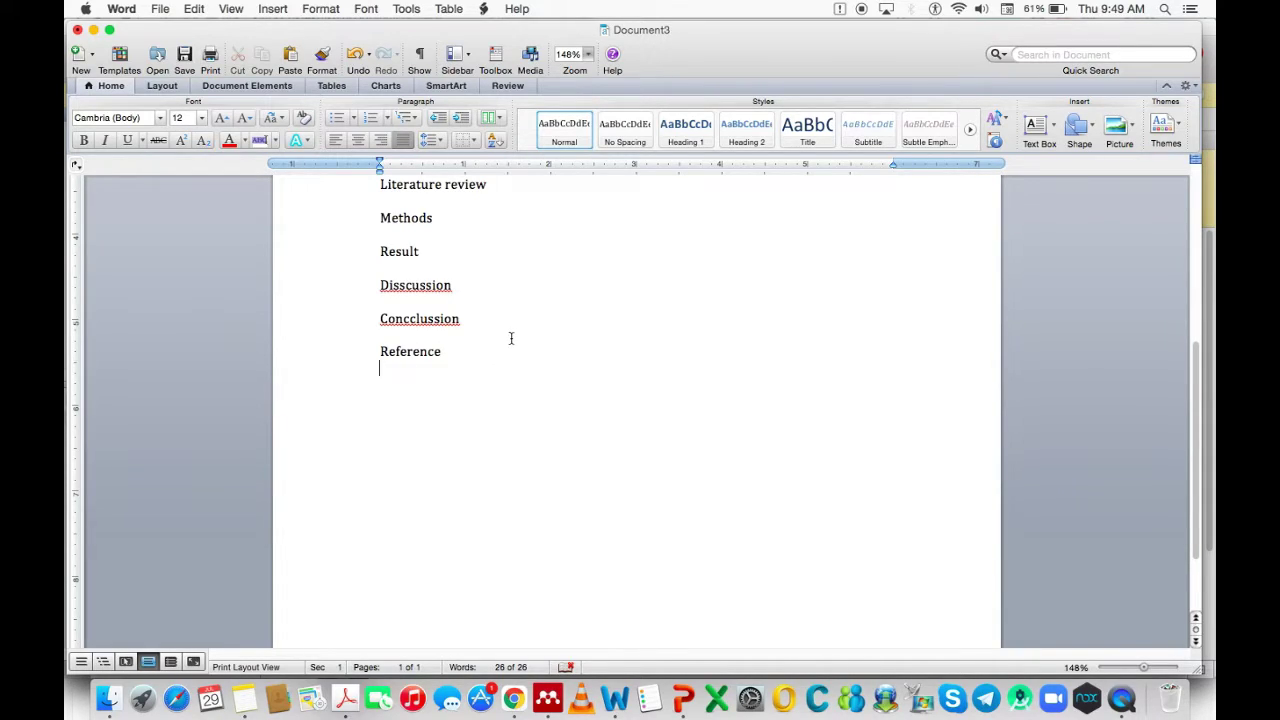
left_click(482, 9)
mouse_move(492, 56)
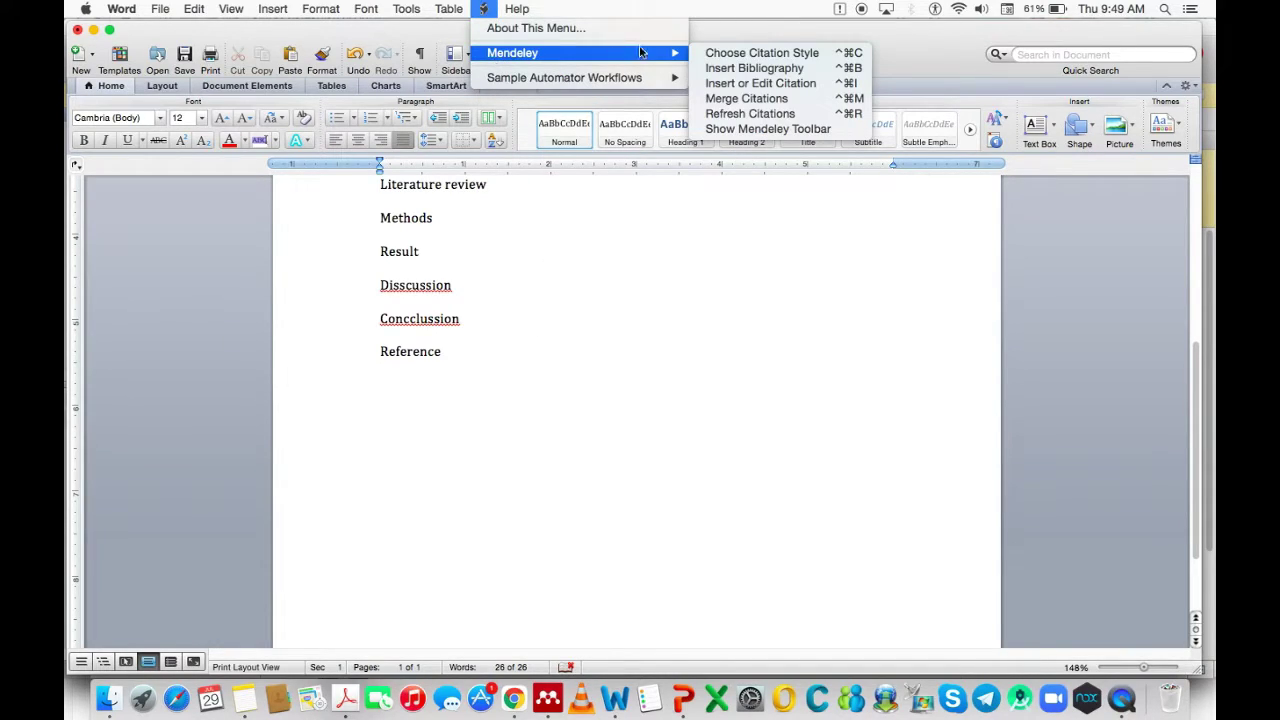
left_click(708, 68)
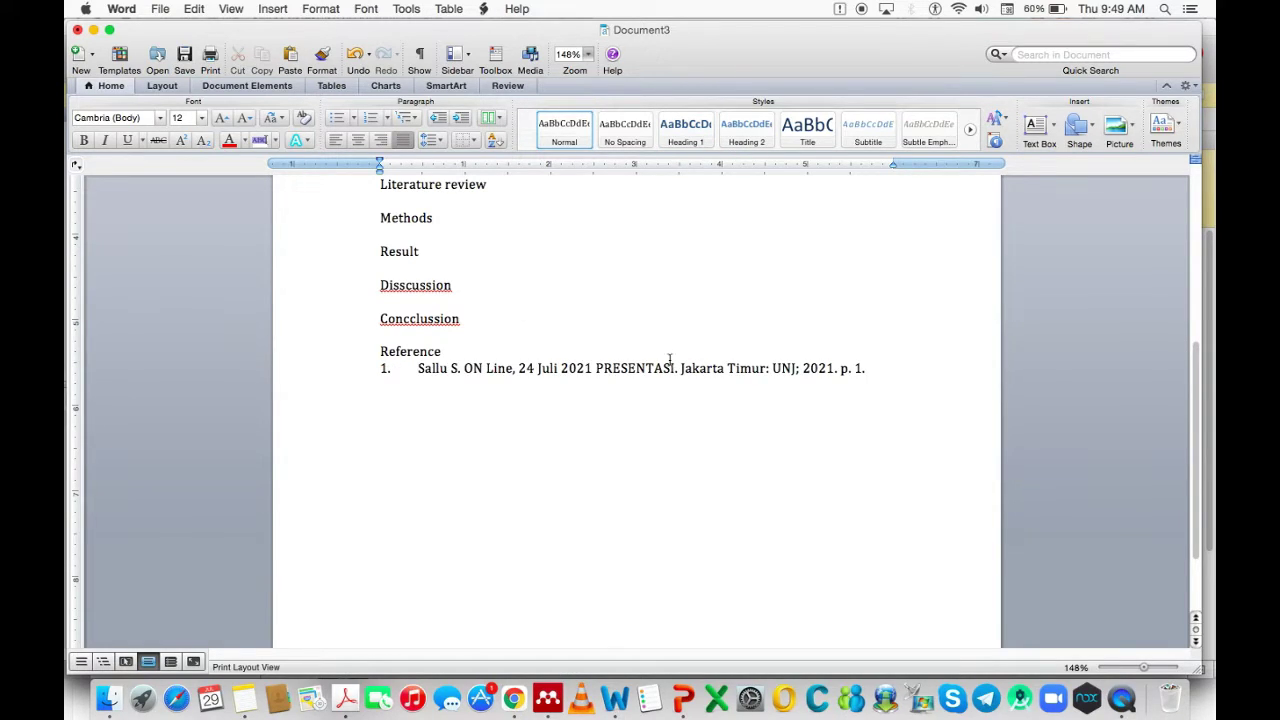
Compare the citation in the introduction with its entry in the bibliography and examine the entry's parts
scroll(686, 362, "up", 1)
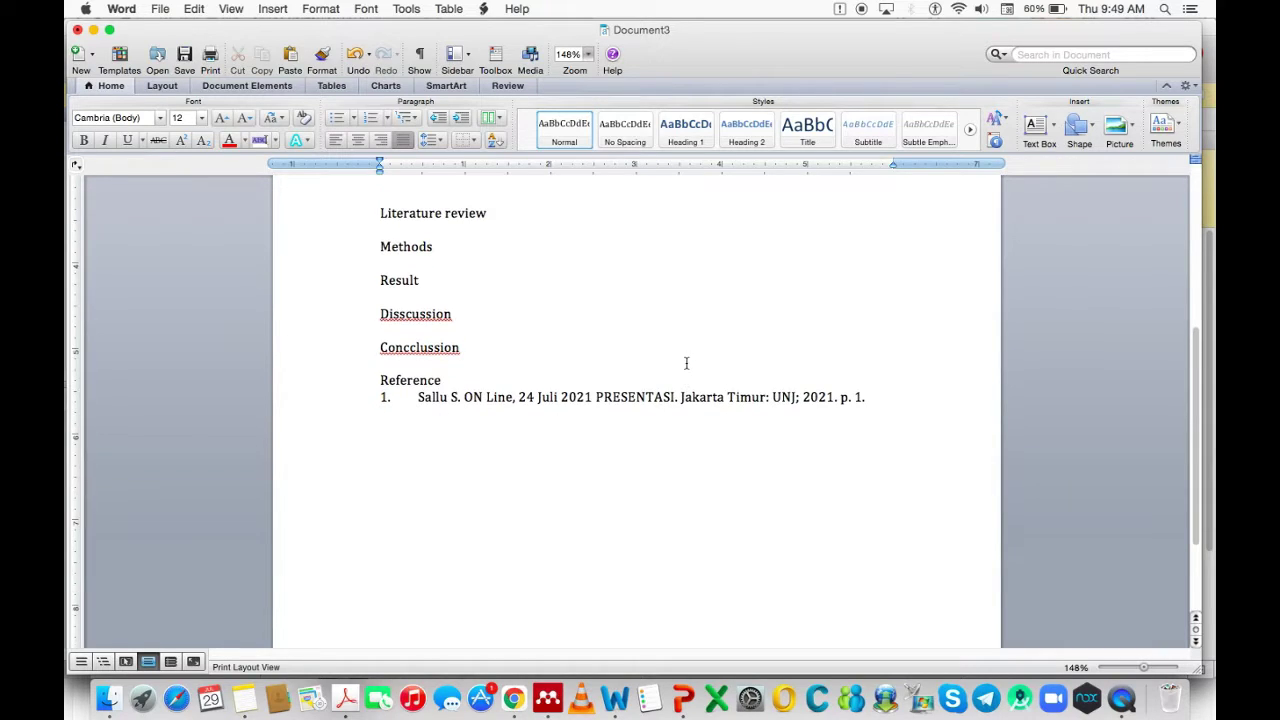
scroll(686, 362, "up", 5)
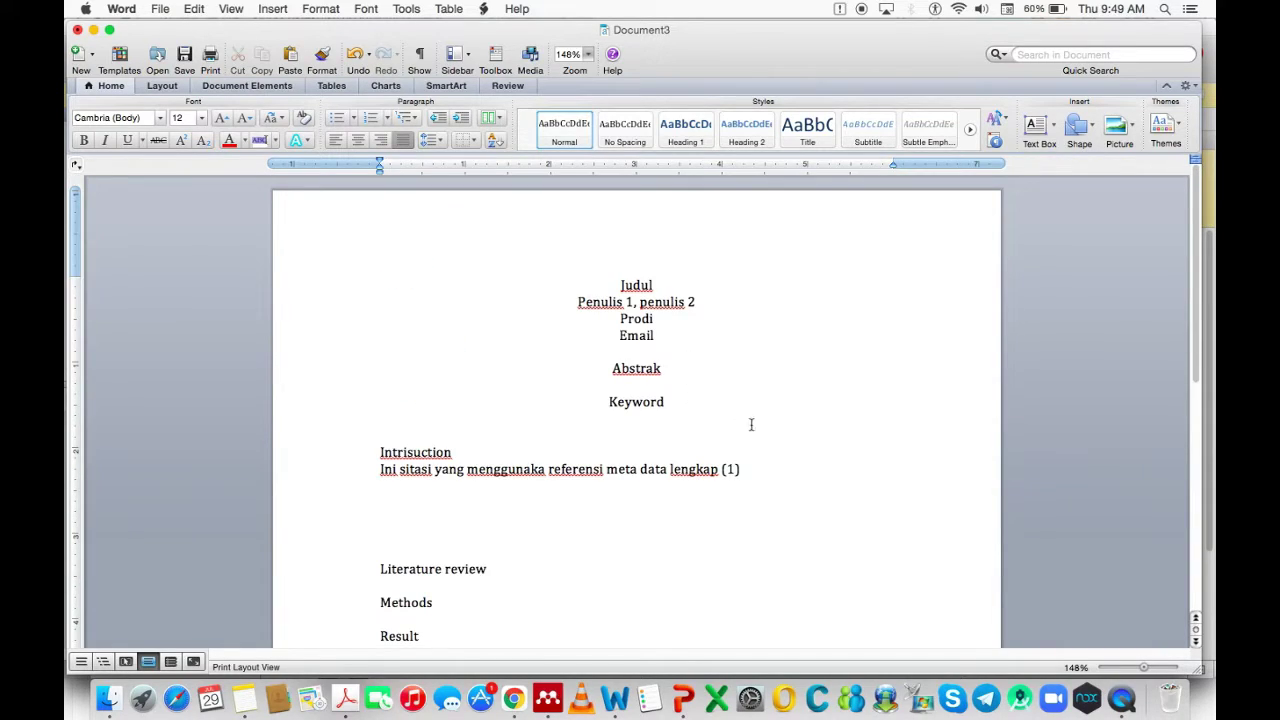
scroll(770, 464, "down", 5)
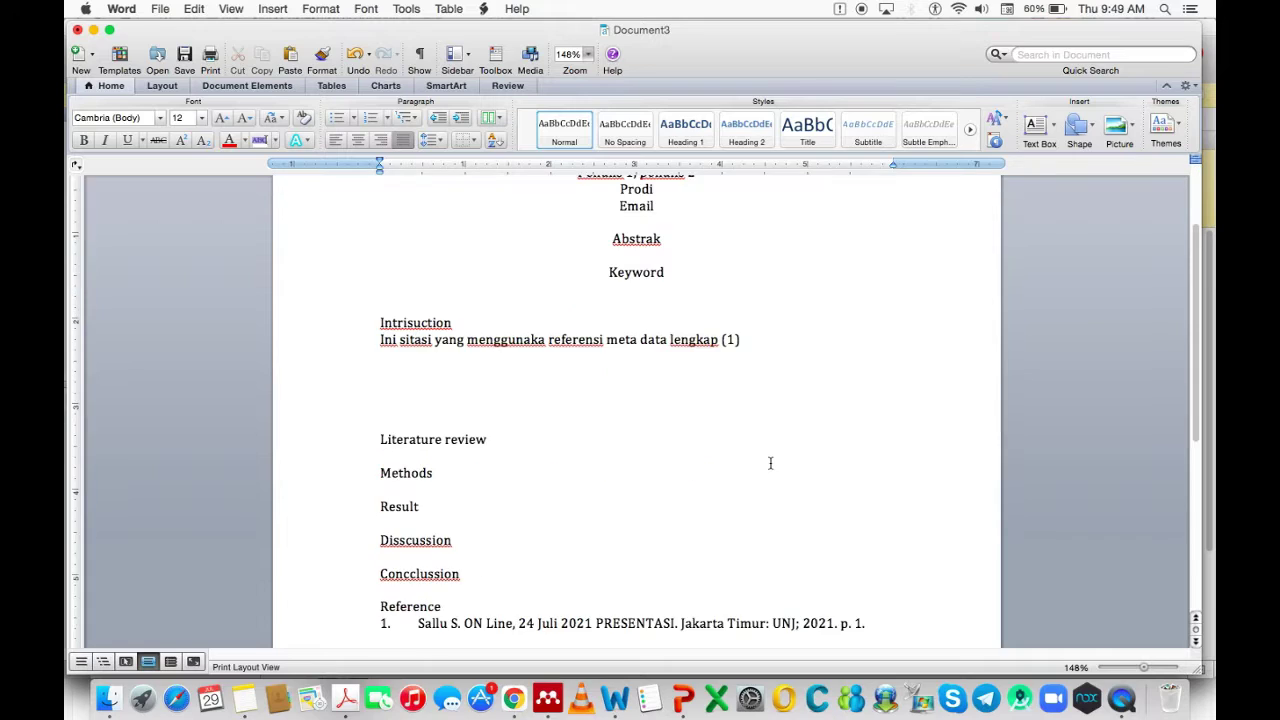
left_click(739, 325)
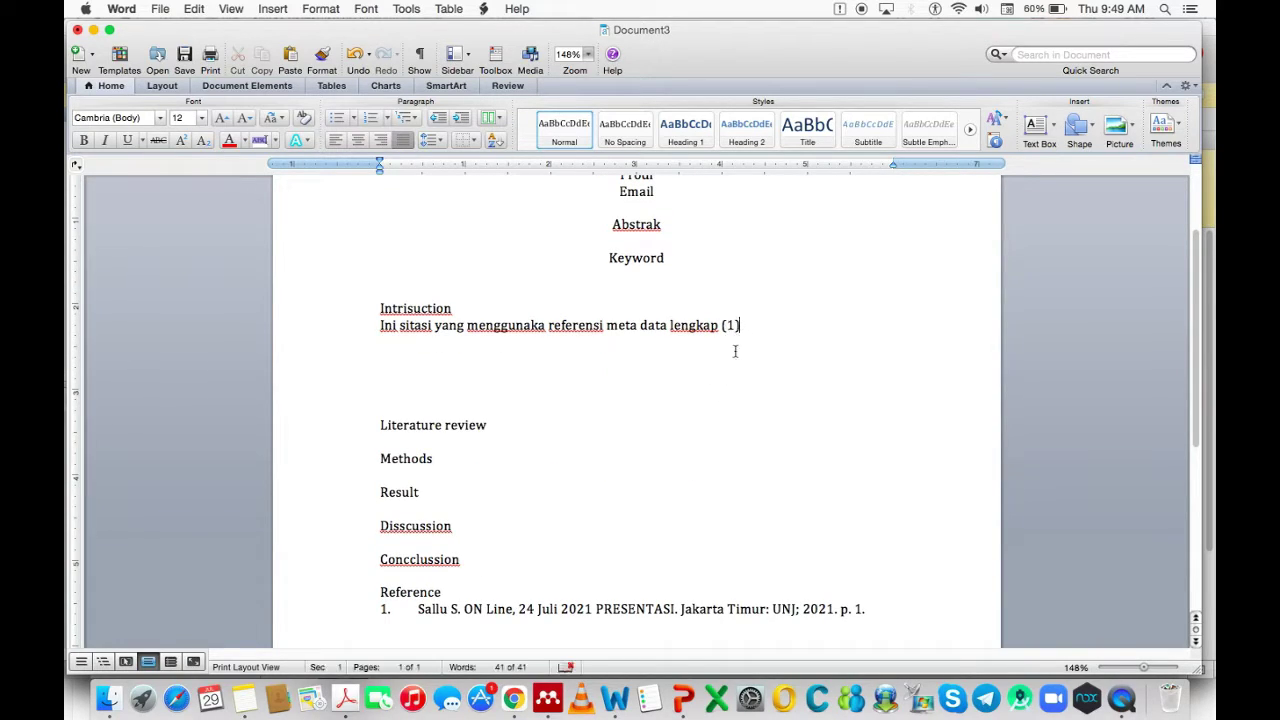
triple_click(443, 609)
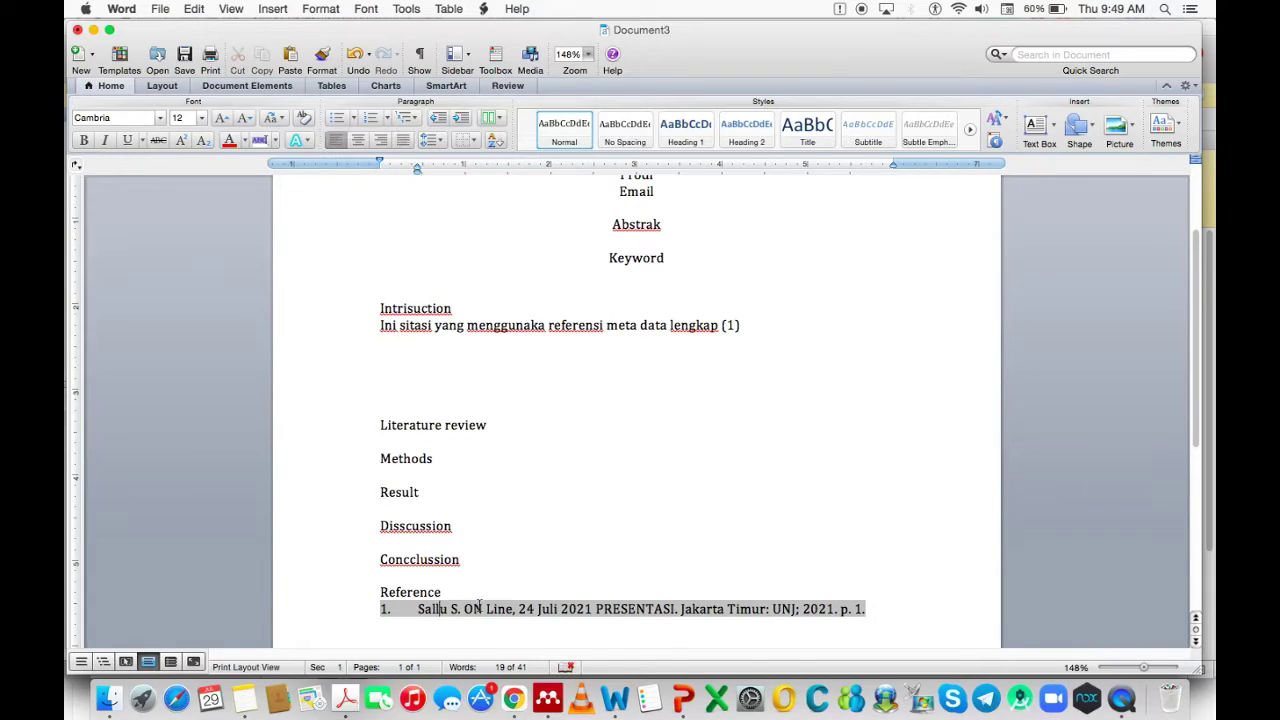
left_click_drag(466, 609, 553, 609)
left_click(614, 634)
left_click(490, 610)
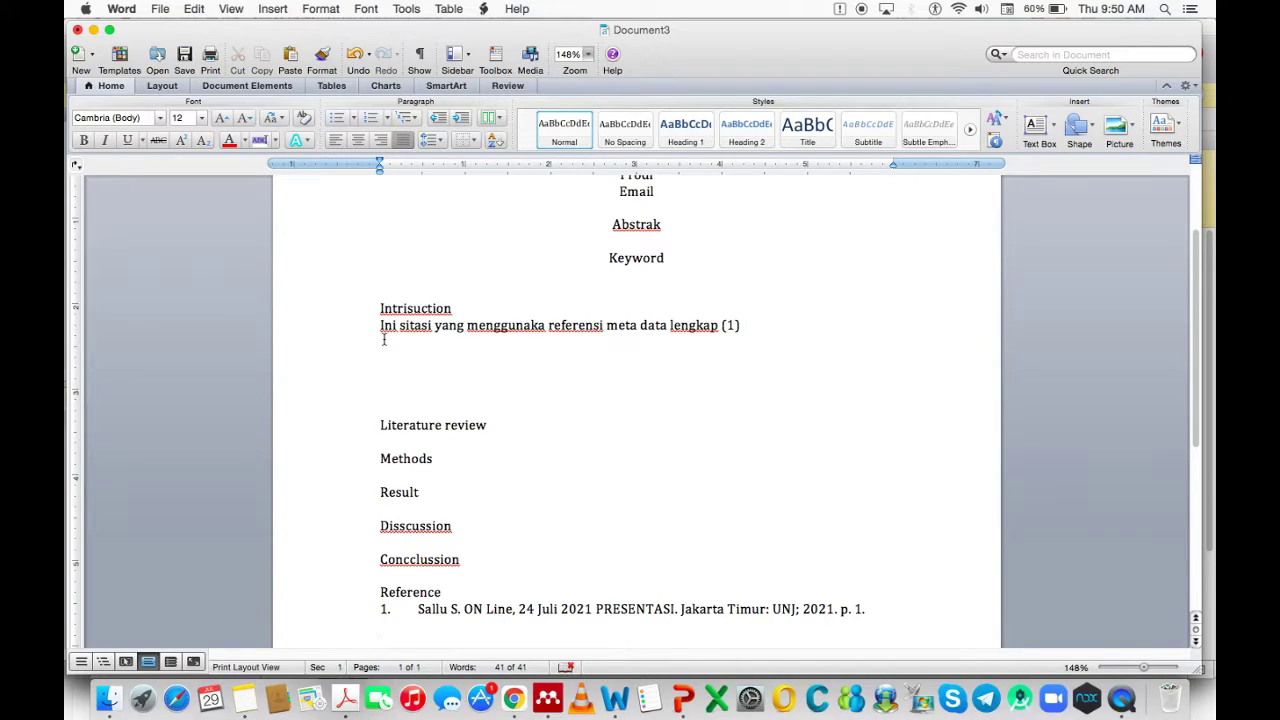
left_click(383, 340)
type("Ini")
key("BackSpace")
key("BackSpace")
key("BackSpace")
Copy the introduction sentence without its citation onto the line below it
left_click_drag(381, 326, 716, 326)
key("ctrl+c")
left_click(430, 345)
key("ctrl+v")
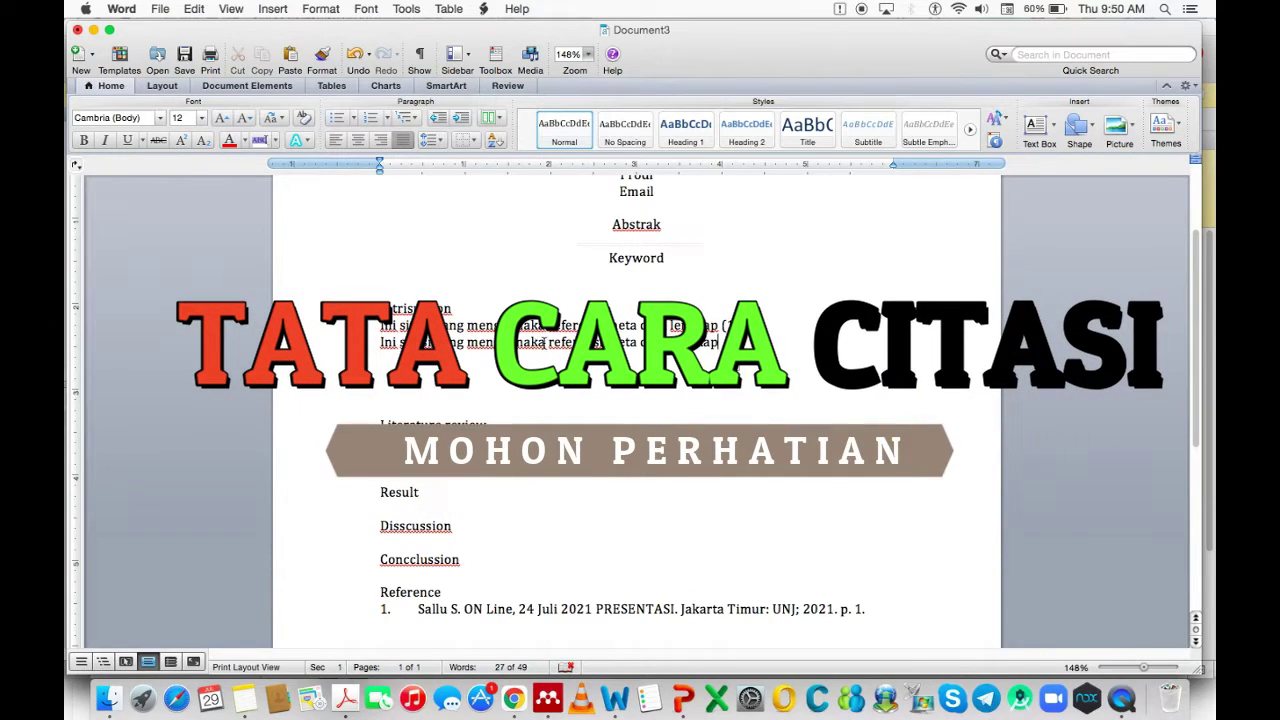
Edit the copied sentence to read "Ini sitasi yang menggunakan referensi meta data yang tidak lengkap"
left_click(546, 342)
type("n")
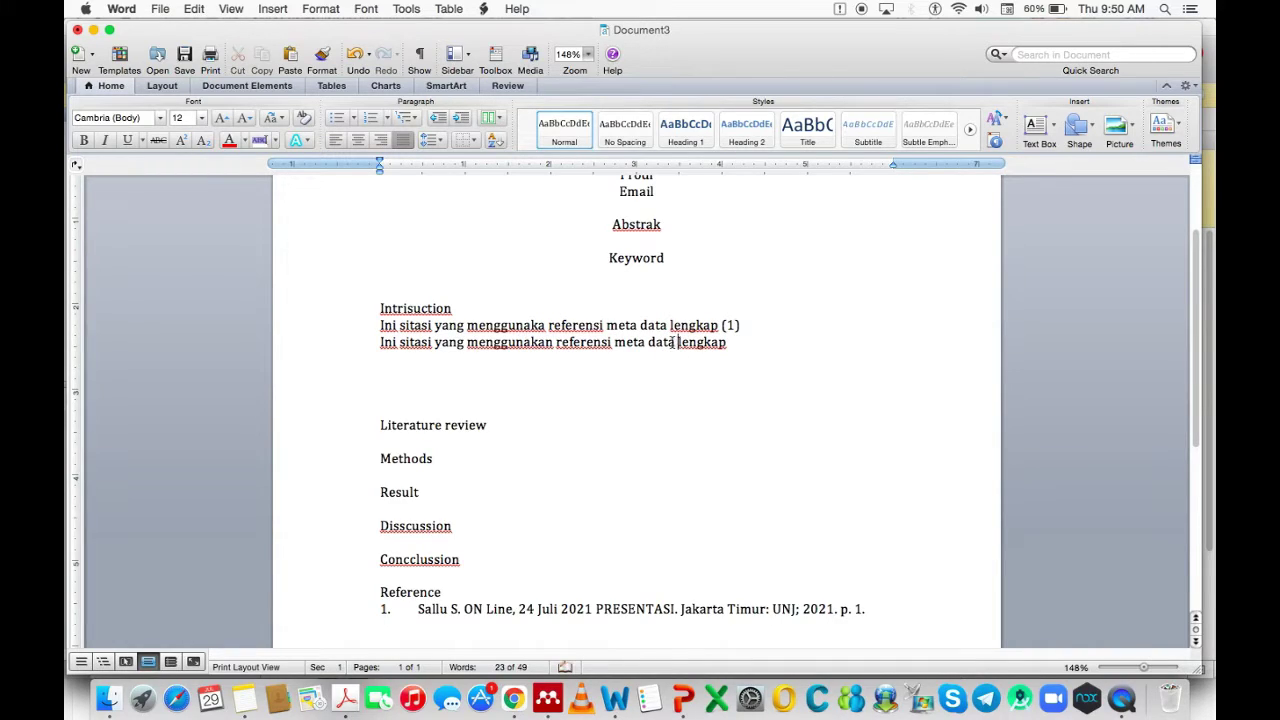
left_click(673, 342)
type("yang tidak")
key("Right")
type("l")
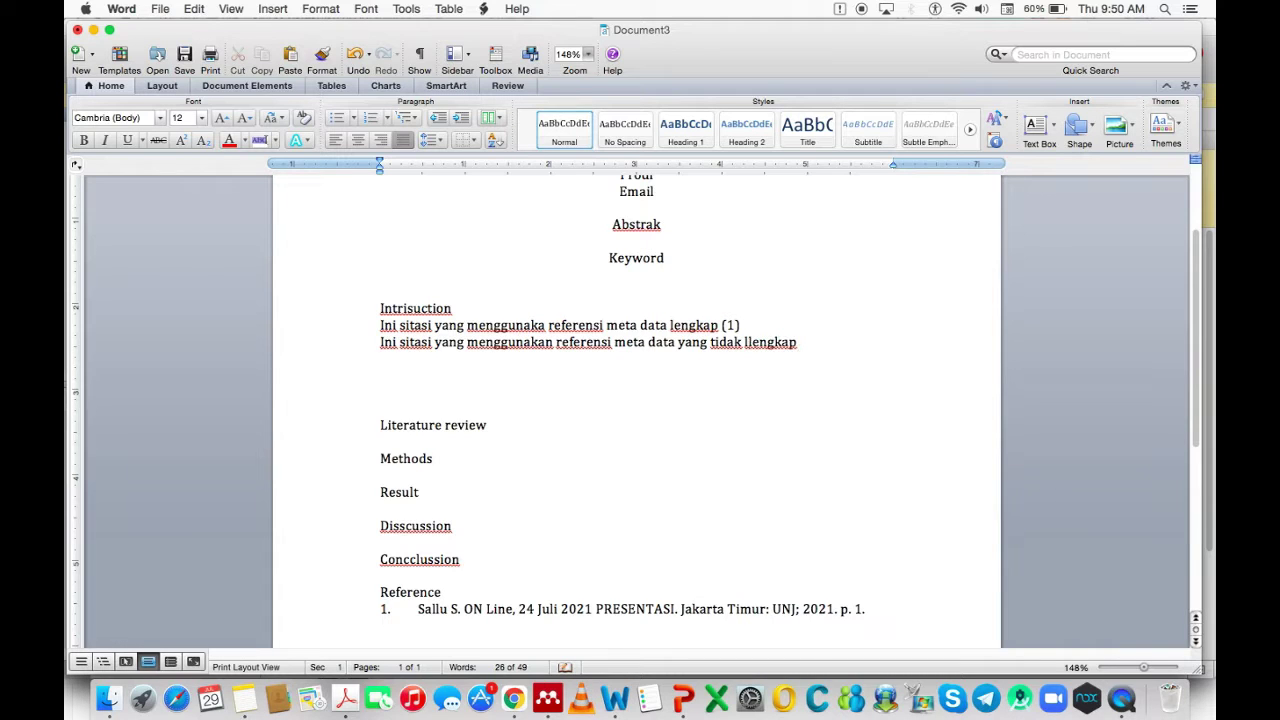
key("BackSpace")
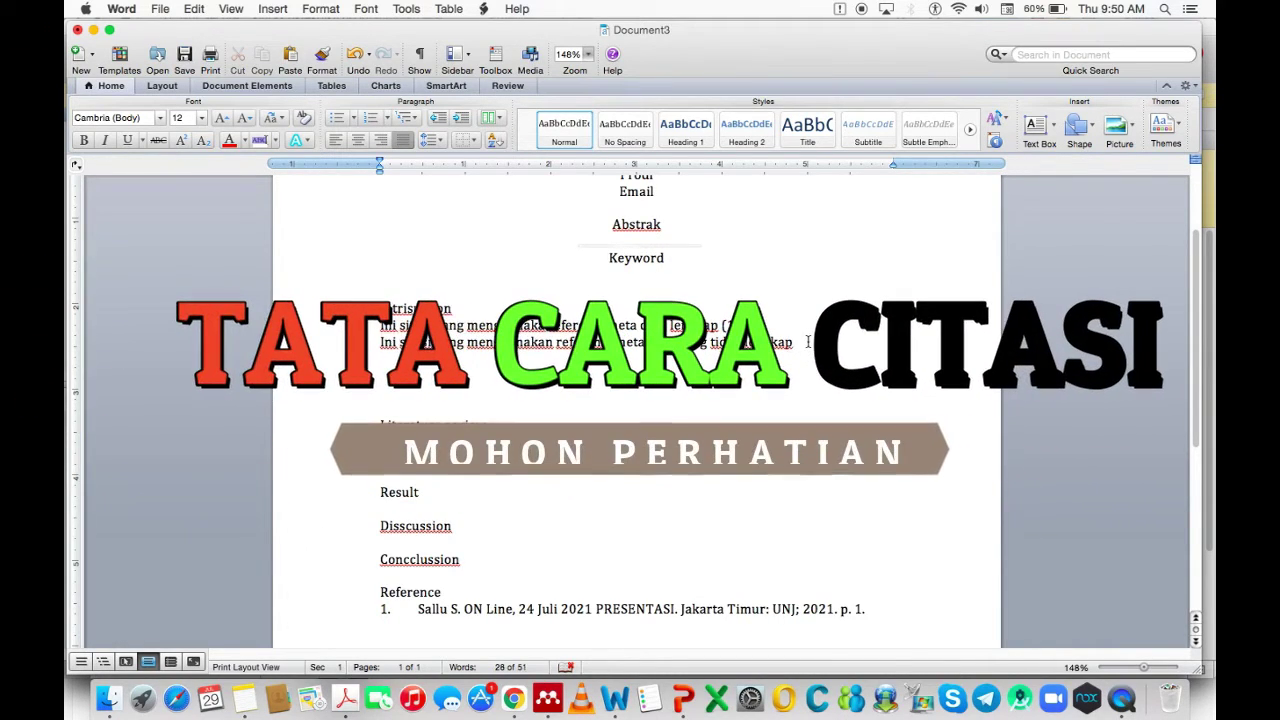
Insert a Mendeley citation of the LATIHAN MENDELEY document without an author at the end of the second introduction sentence
left_click(483, 9)
mouse_move(512, 56)
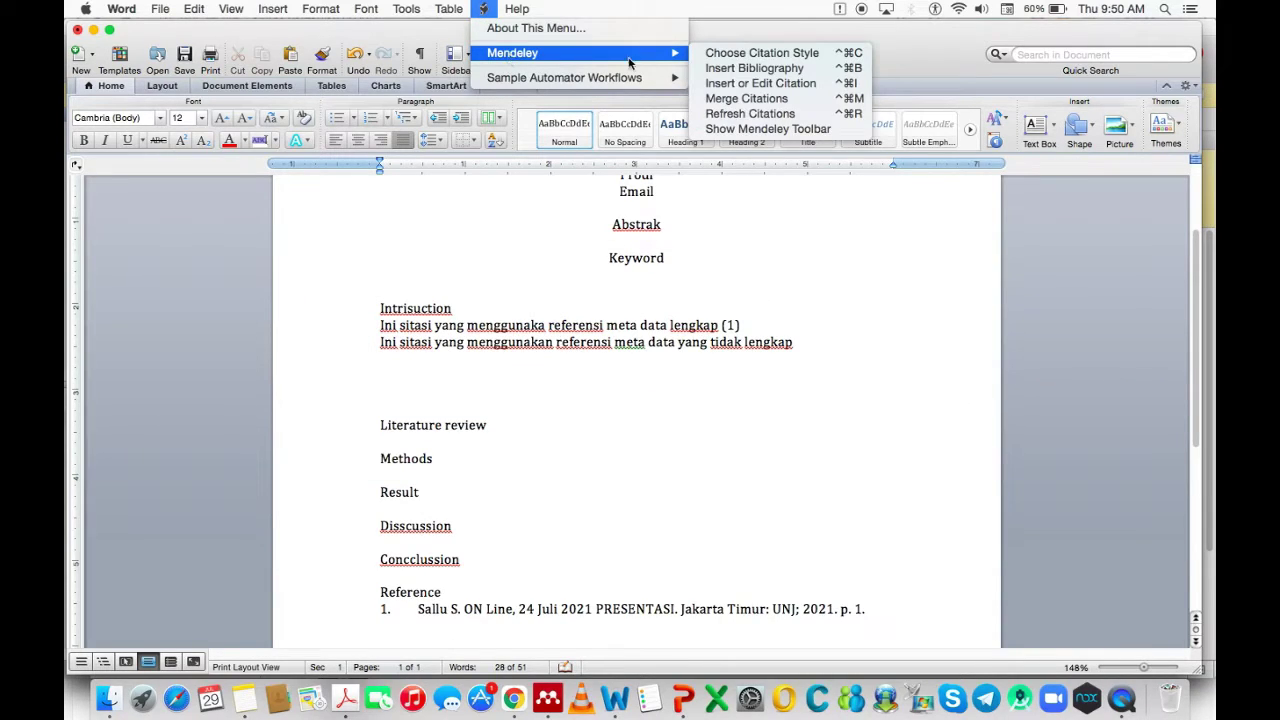
left_click(729, 84)
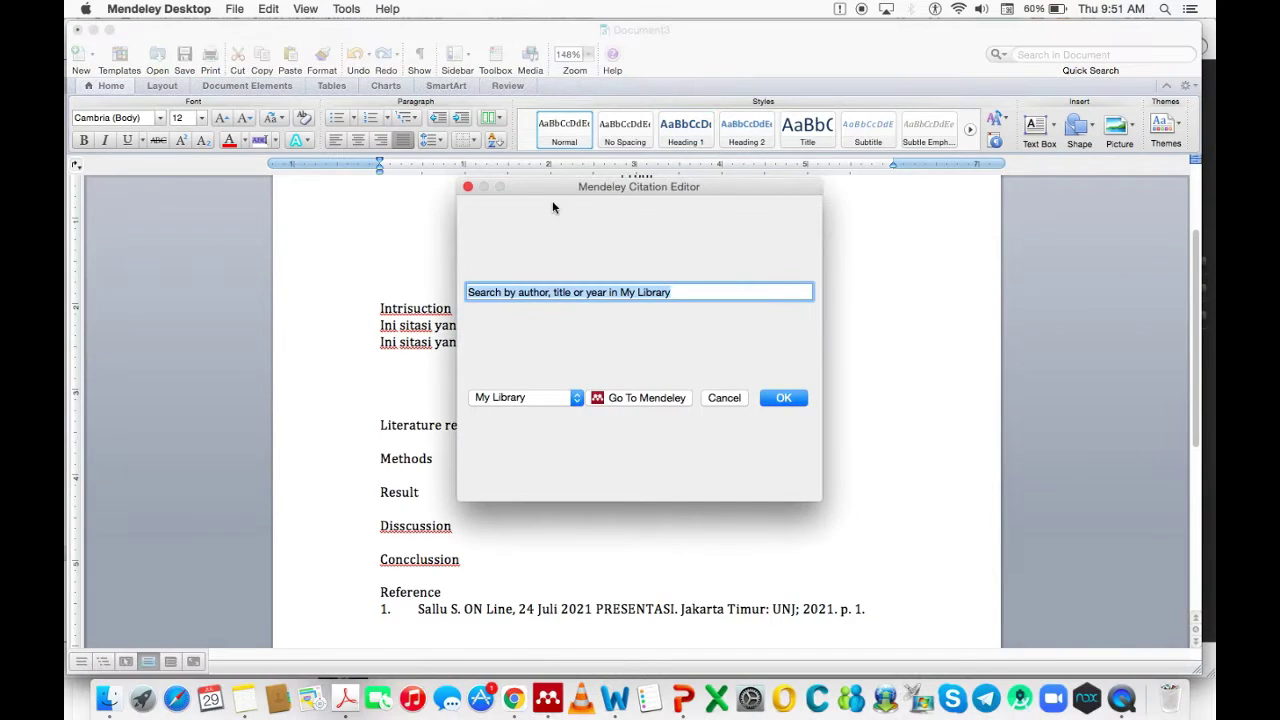
left_click(648, 398)
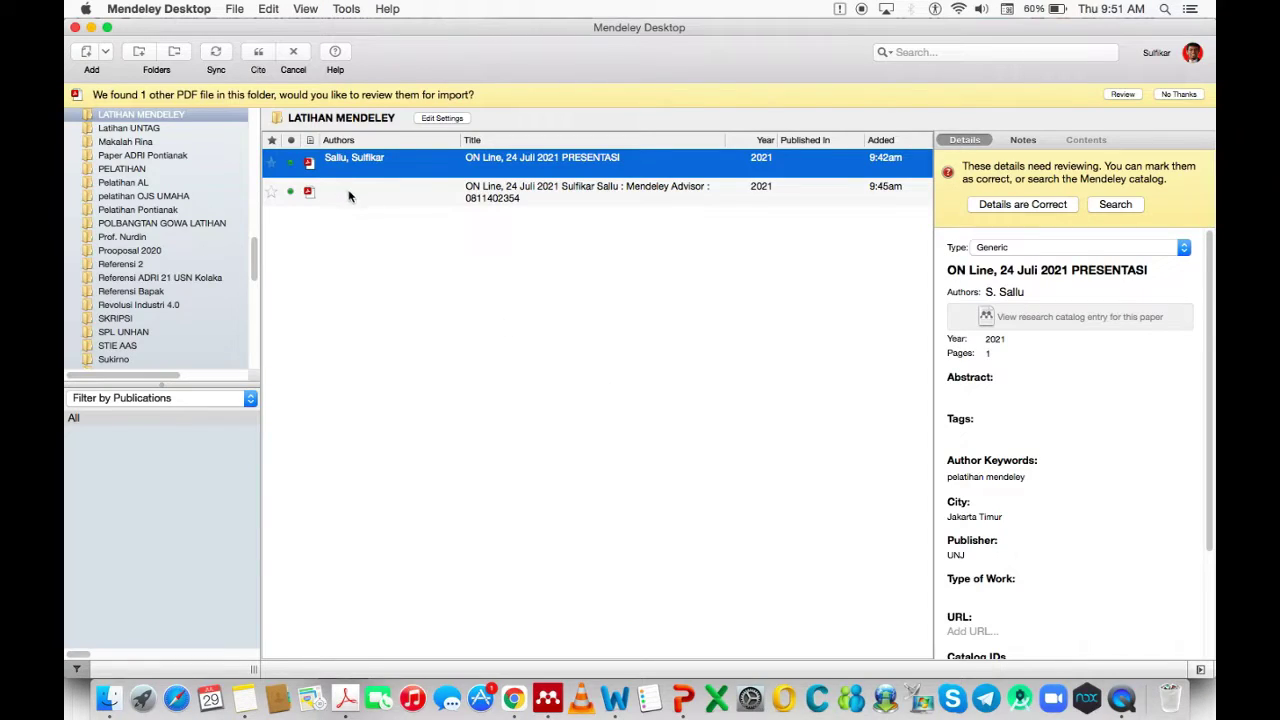
left_click(349, 192)
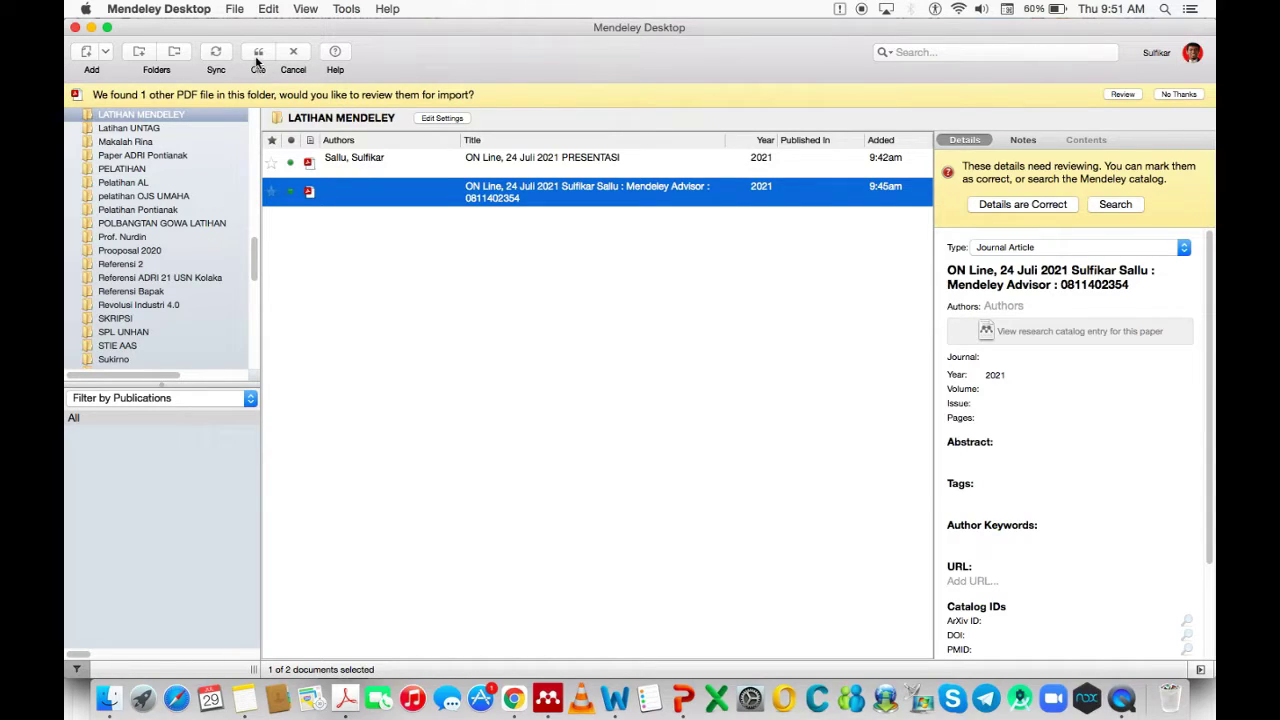
left_click(259, 54)
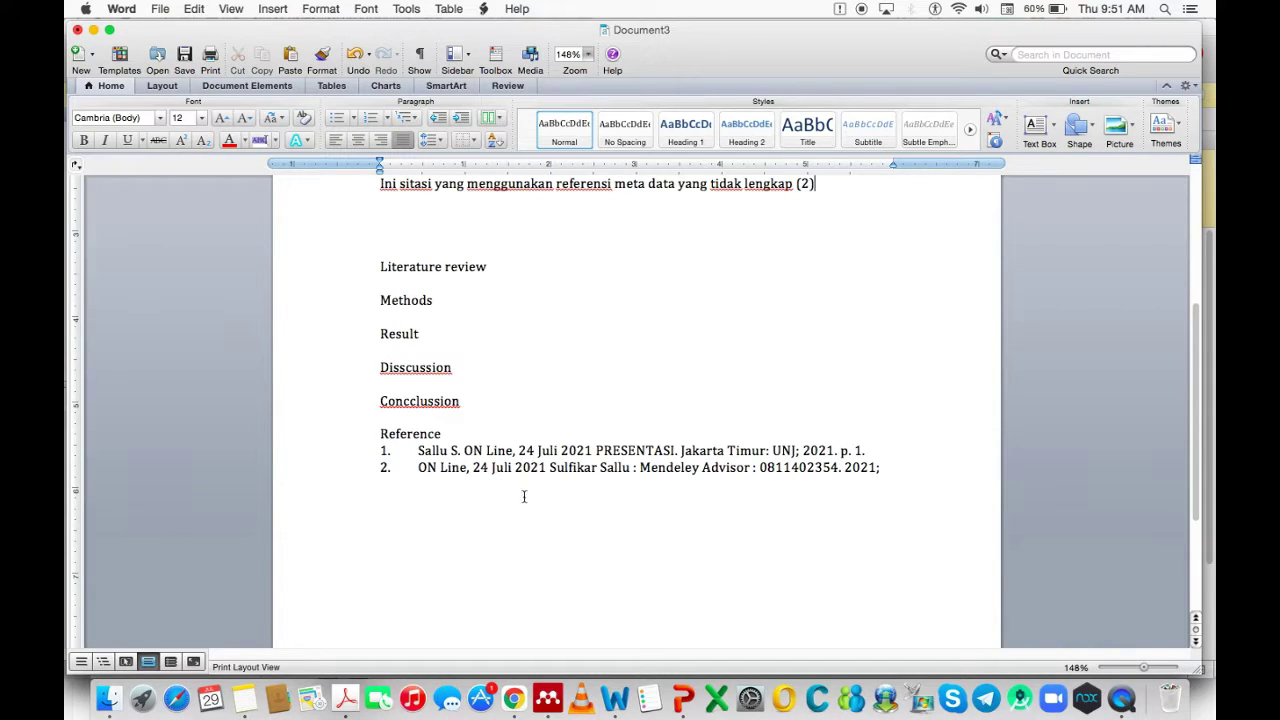
Examine the bibliography entry of the document with incomplete metadata under the "Reference" heading
left_click(416, 467)
left_click_drag(416, 467, 829, 471)
left_click(824, 468)
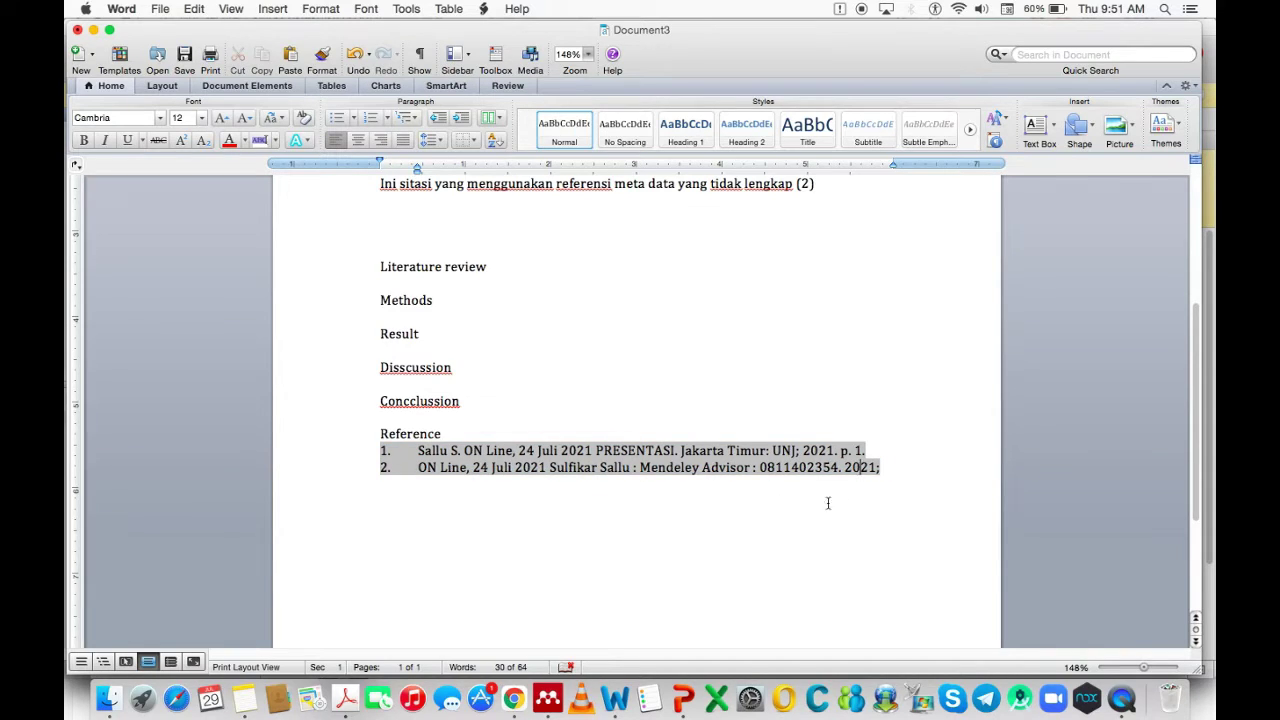
left_click(419, 506)
scroll(560, 468, "up", 1)
scroll(565, 465, "up", 1)
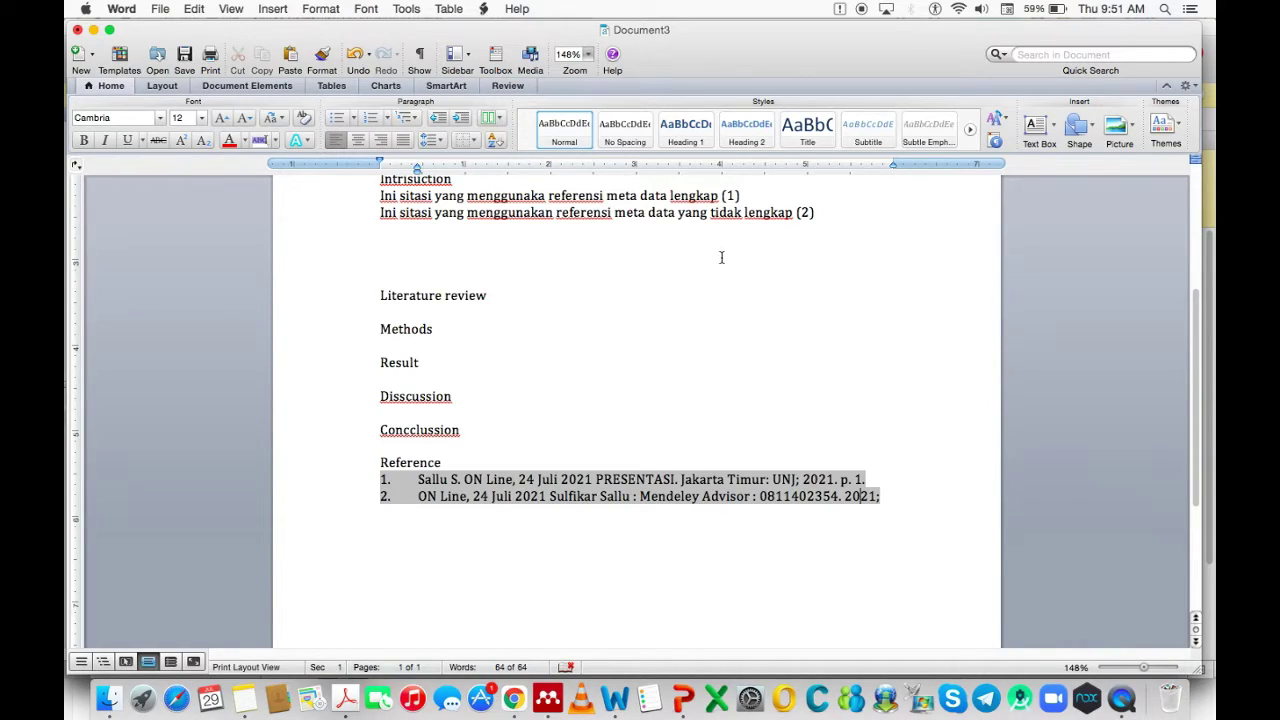
left_click(850, 214)
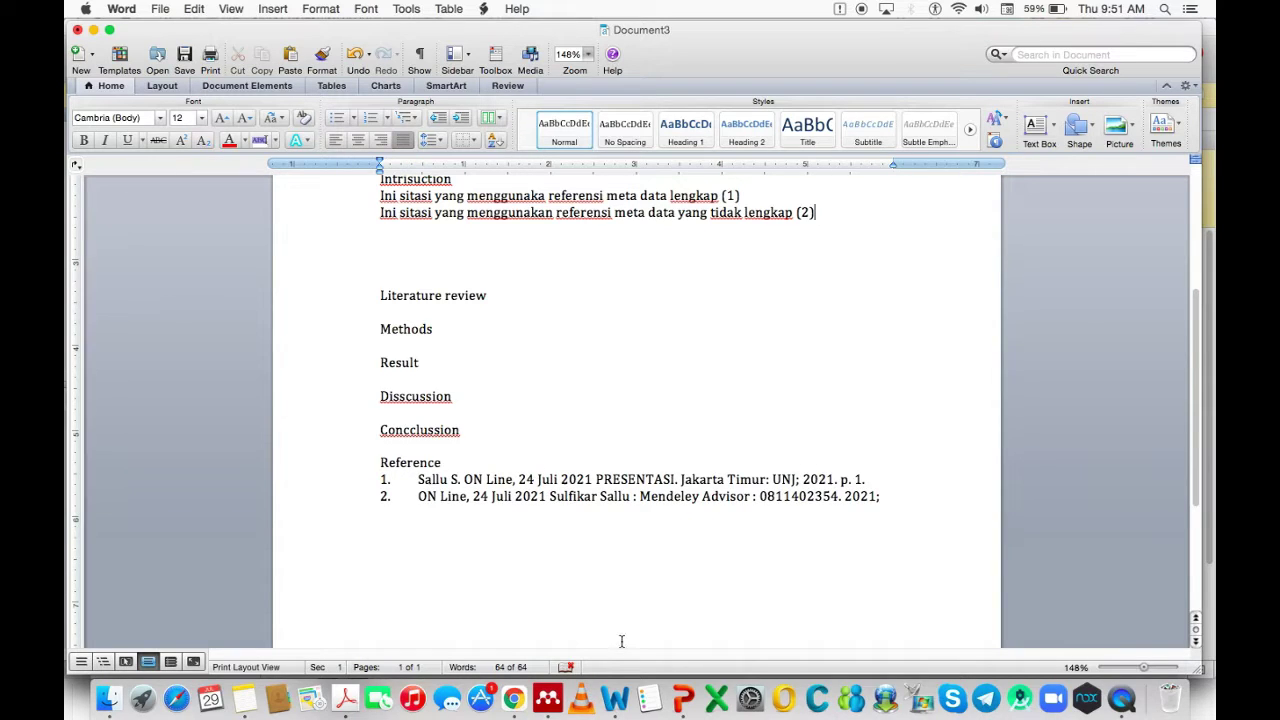
Switch to Mendeley Desktop, start adding files to LATIHAN MENDELEY, and browse to the Dosen Bekasi folder inside 2021 > 0 Artikel Masuk
left_click(525, 630)
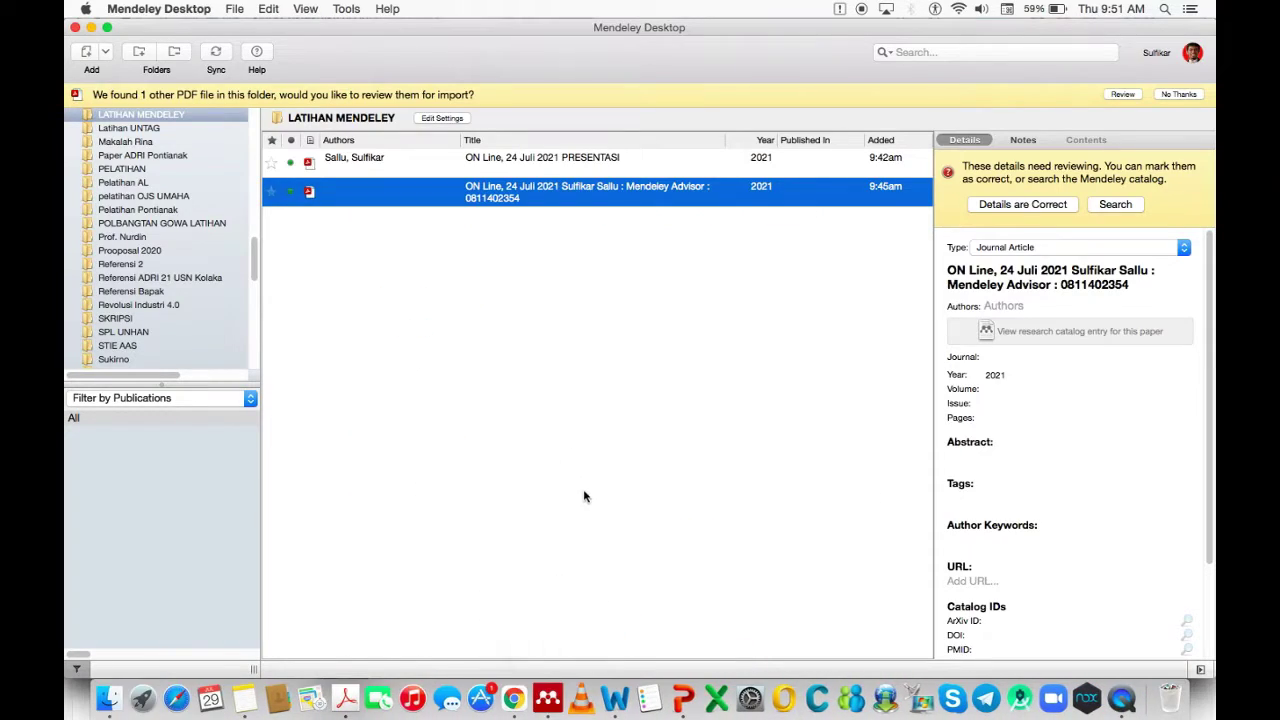
right_click(492, 378)
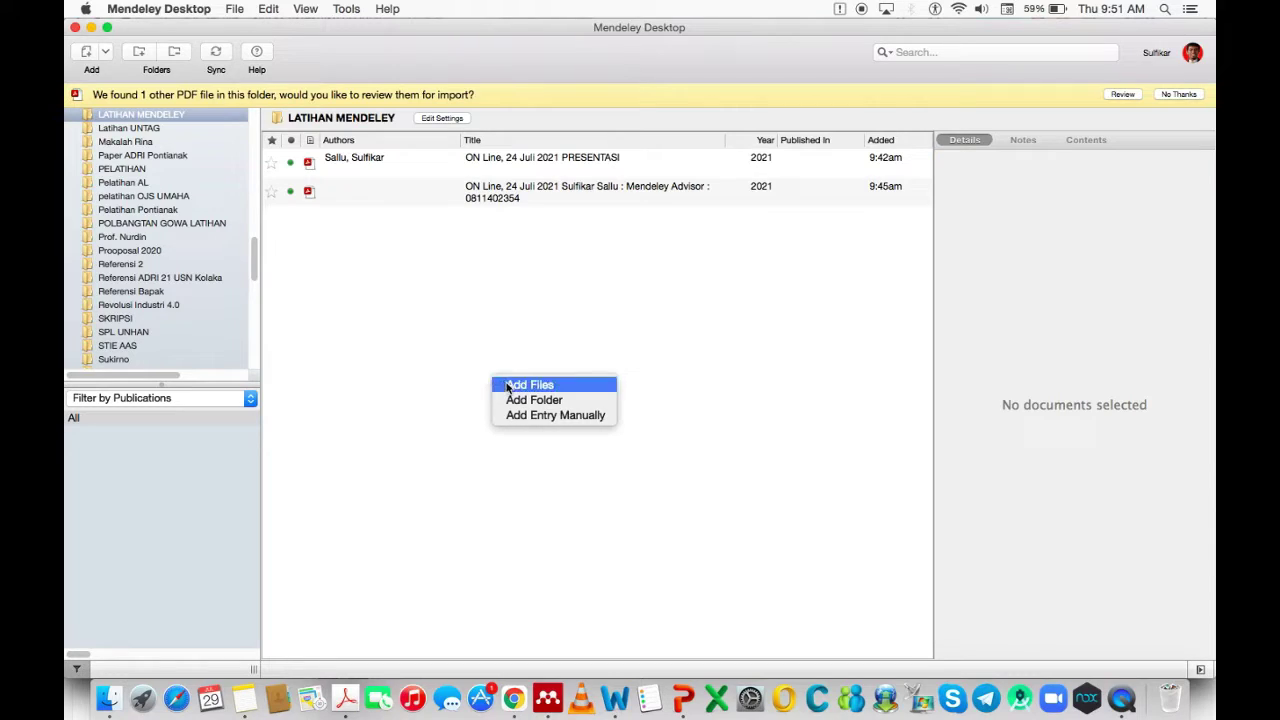
left_click(510, 385)
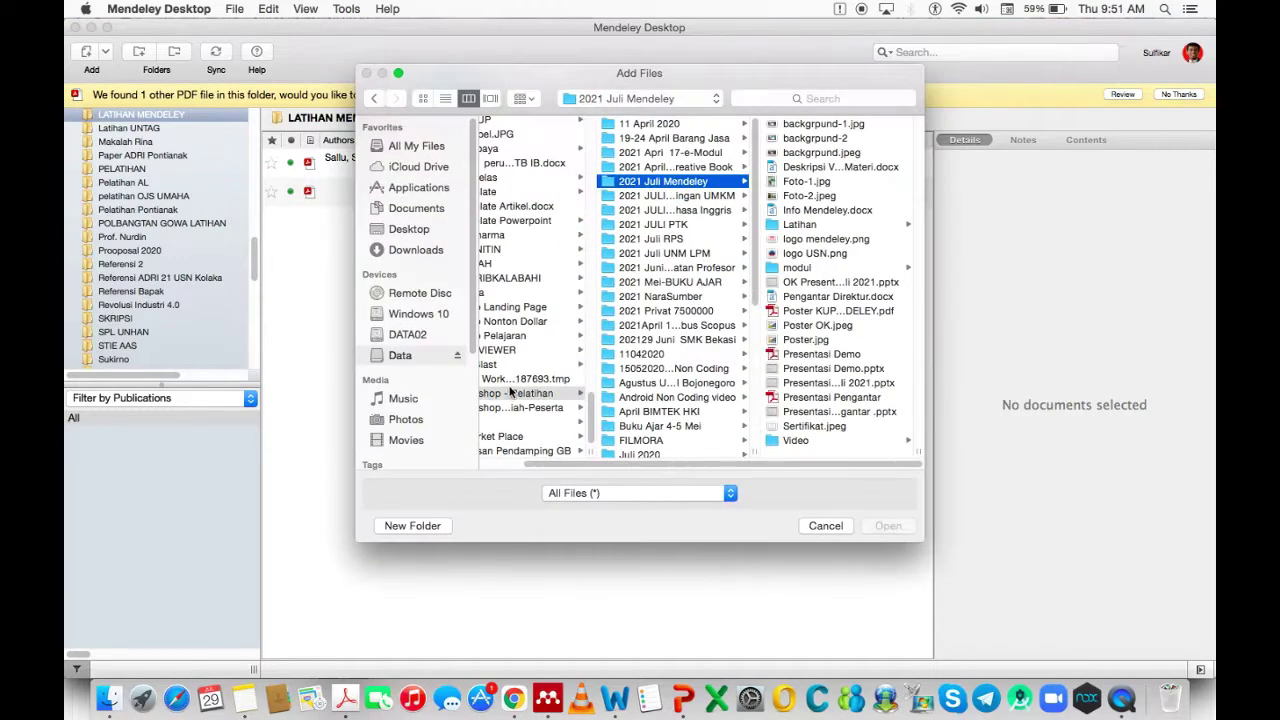
left_click_drag(708, 466, 623, 466)
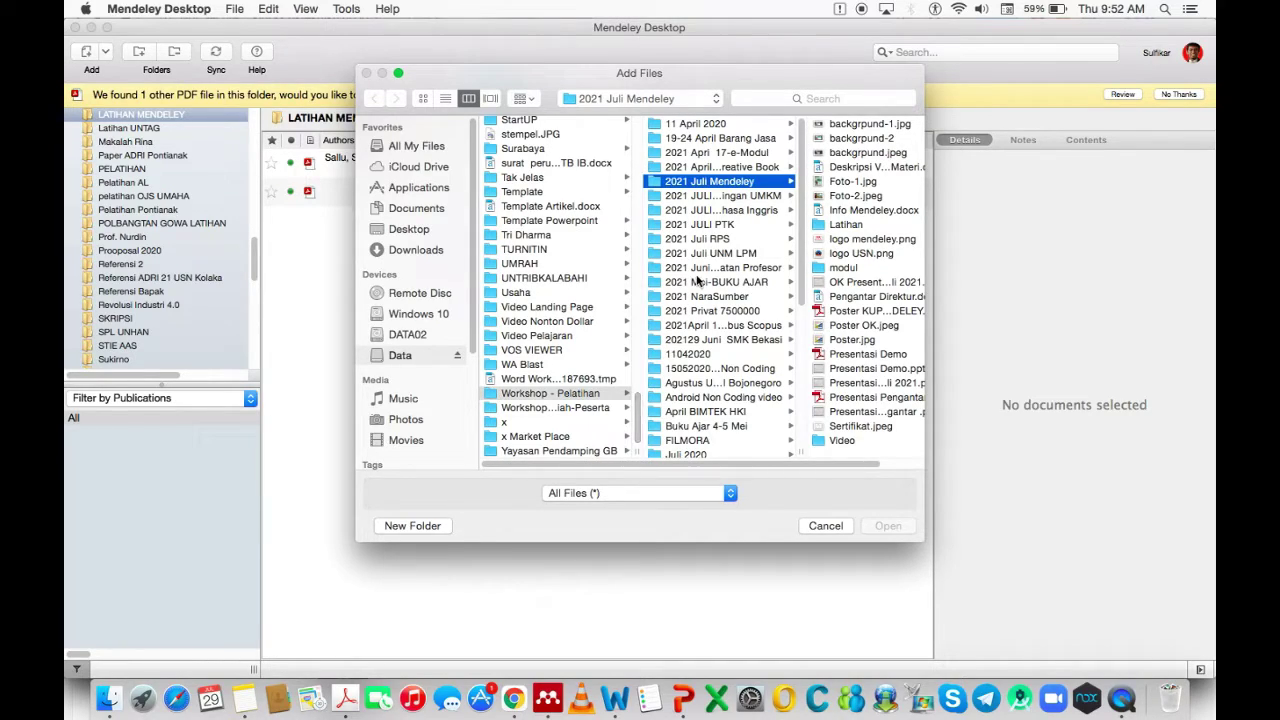
scroll(591, 287, "up", 10)
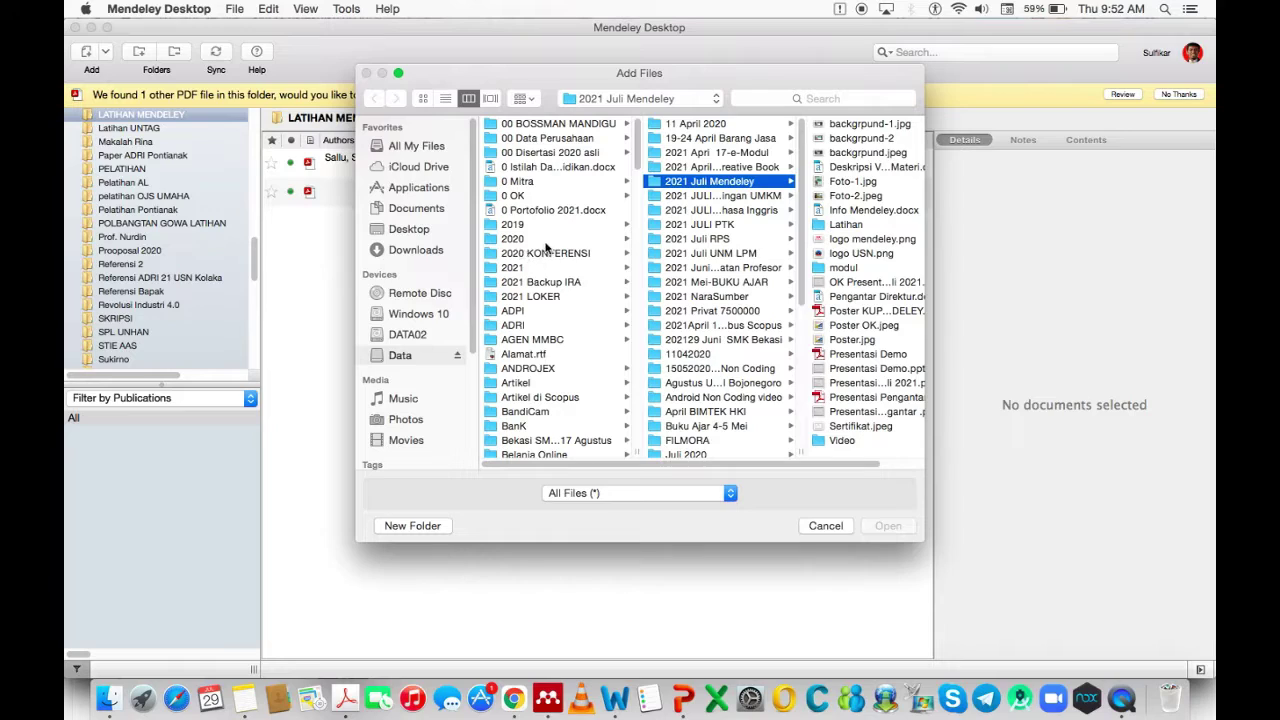
left_click(518, 268)
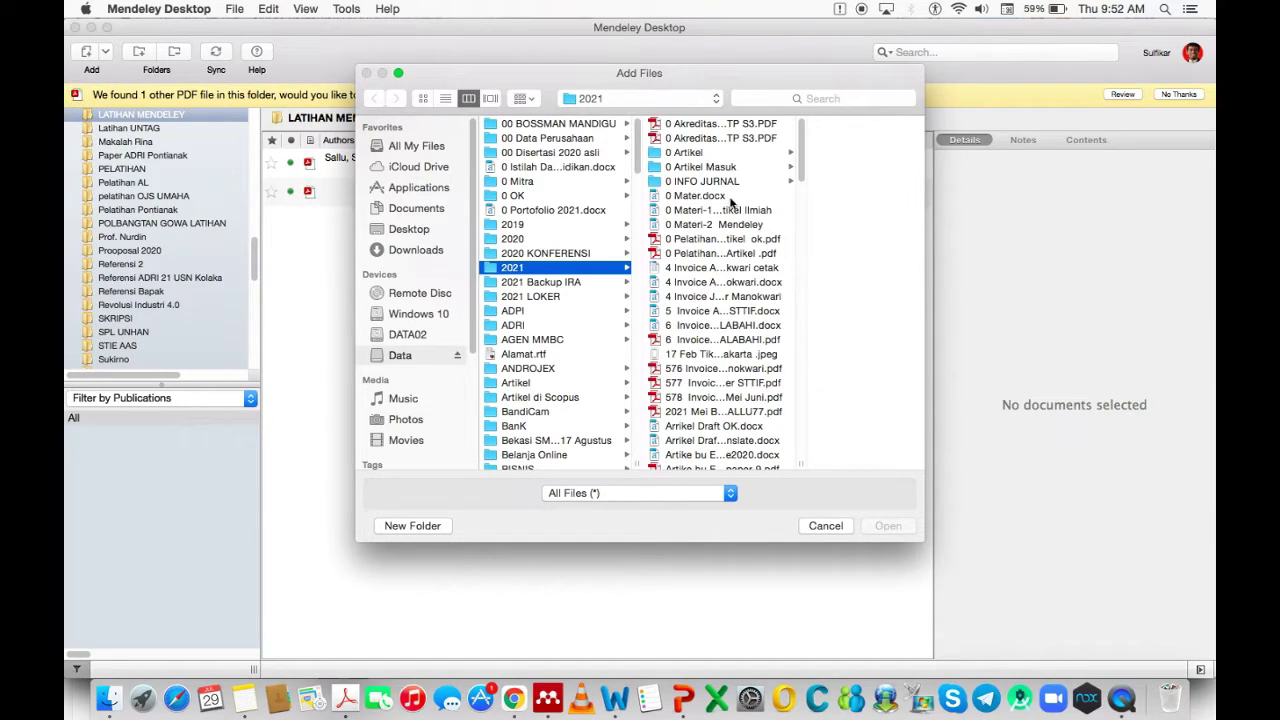
left_click(697, 168)
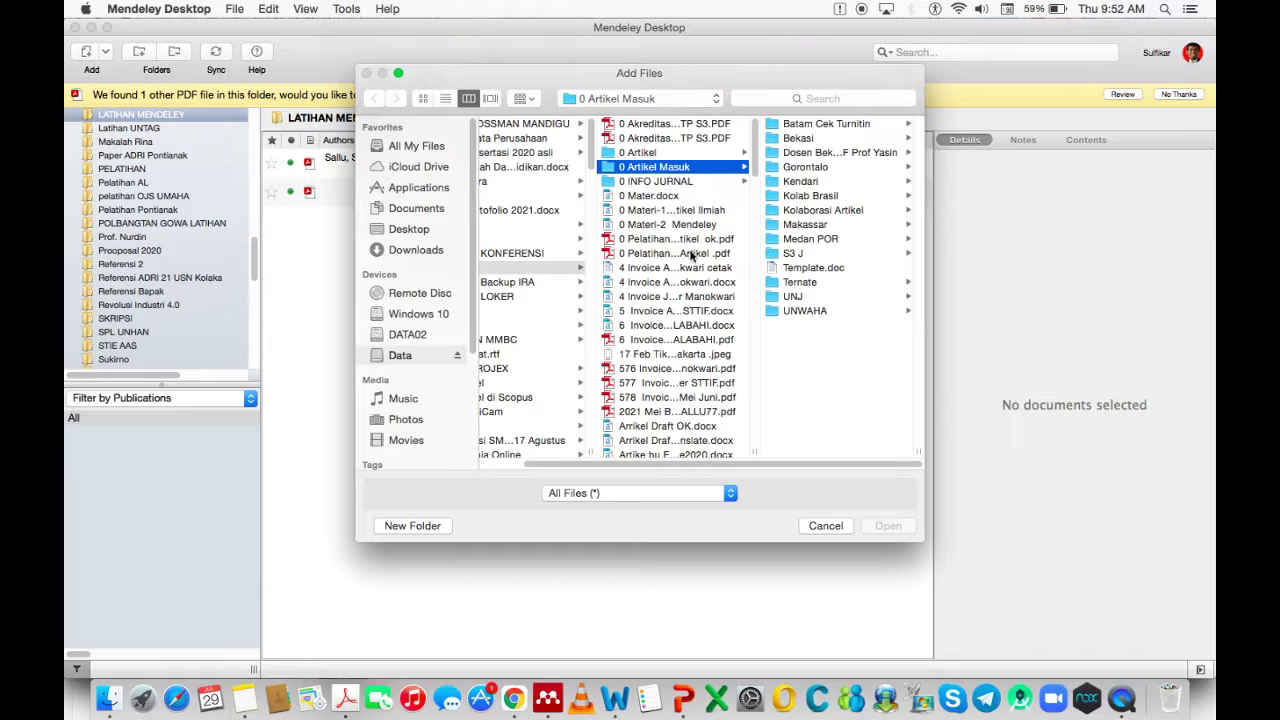
left_click(820, 240)
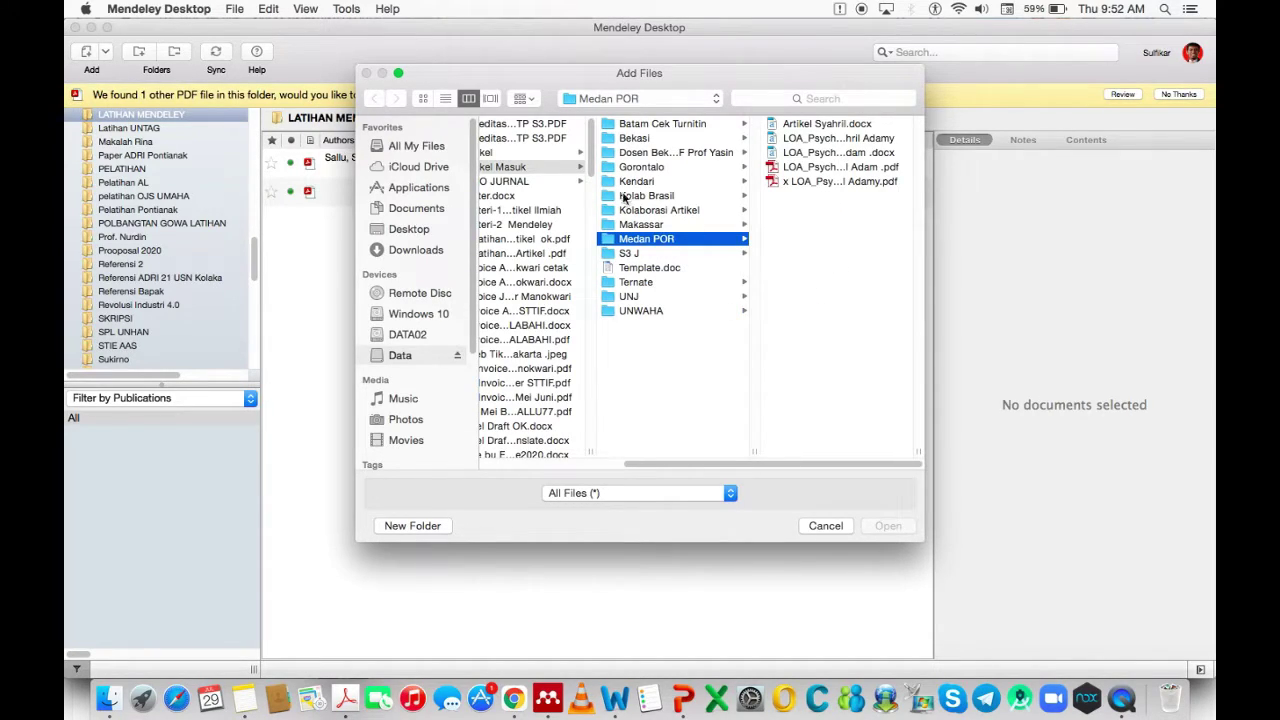
left_click(665, 155)
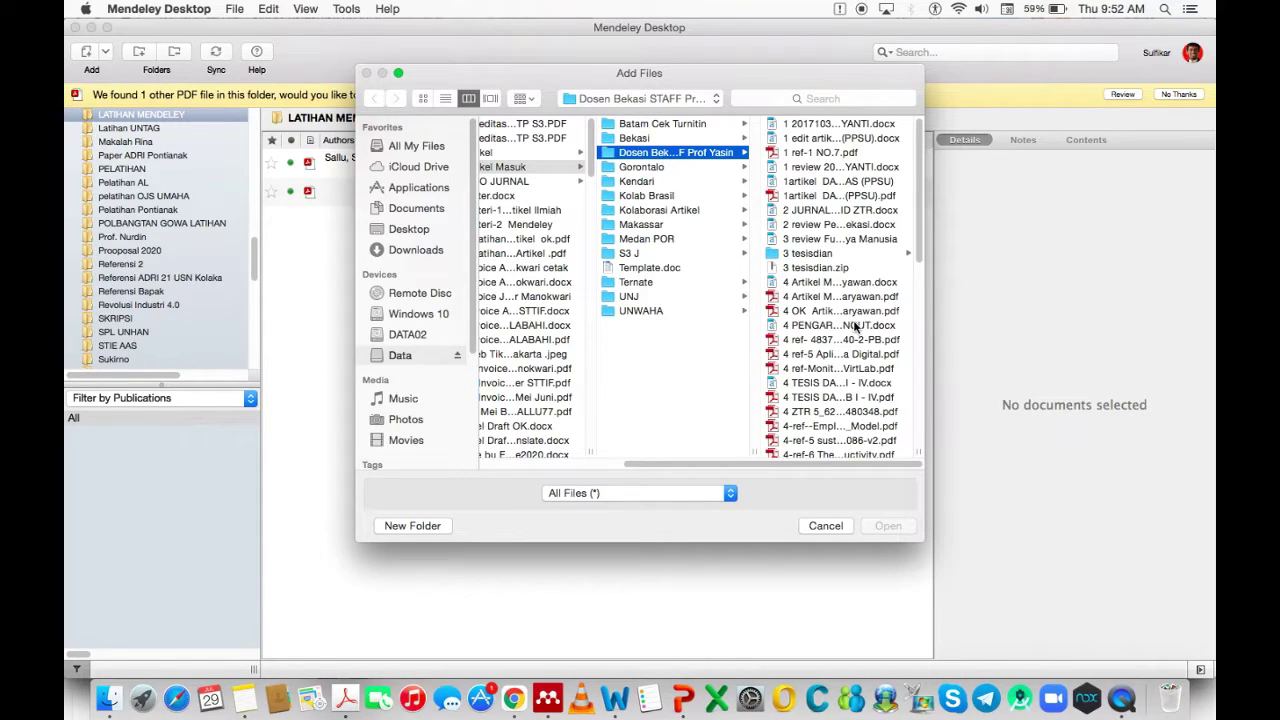
Import the 4-ref-9 Employee Engagement literature review PDF into LATIHAN MENDELEY and select its new entry
scroll(870, 340, "down", 5)
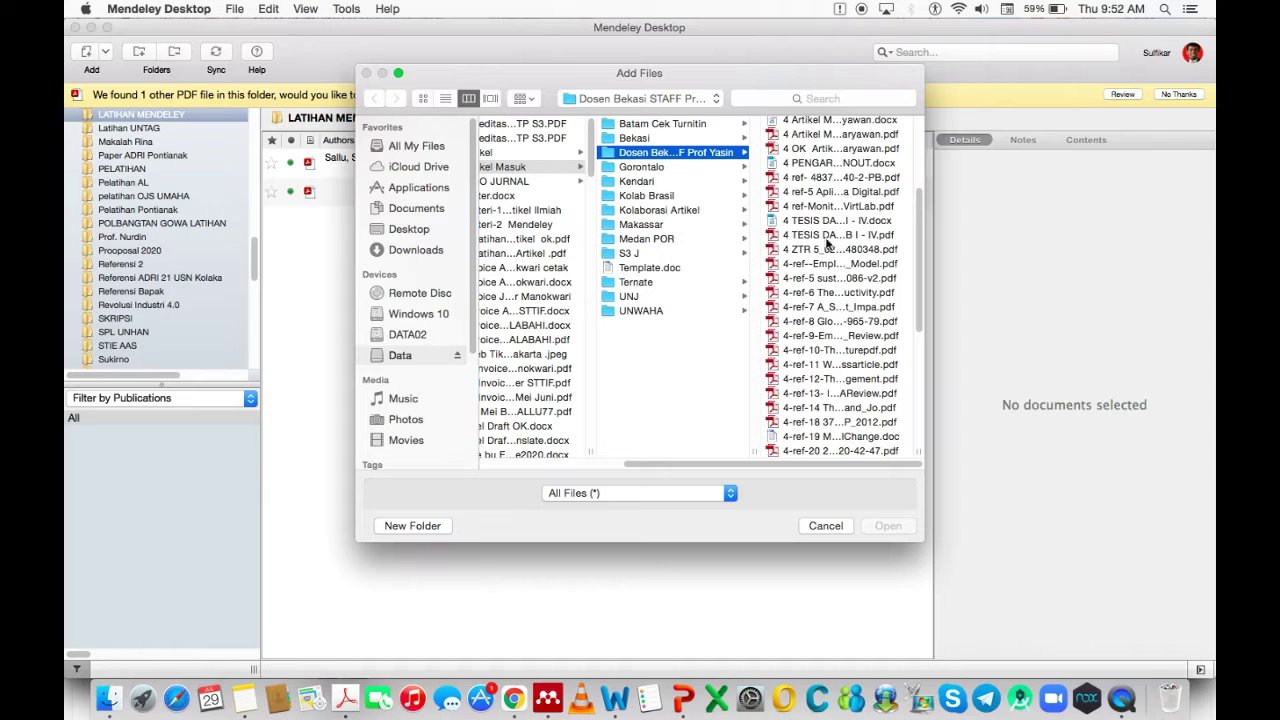
scroll(838, 300, "down", 2)
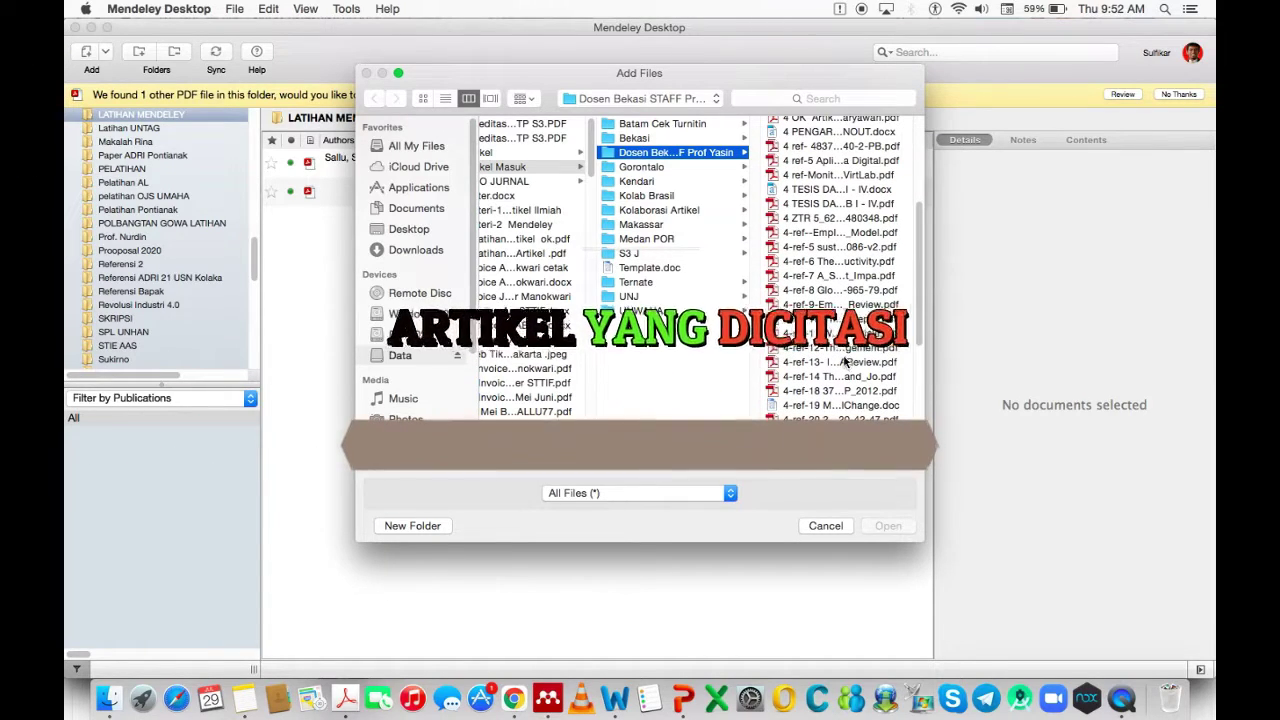
scroll(820, 300, "up", 2)
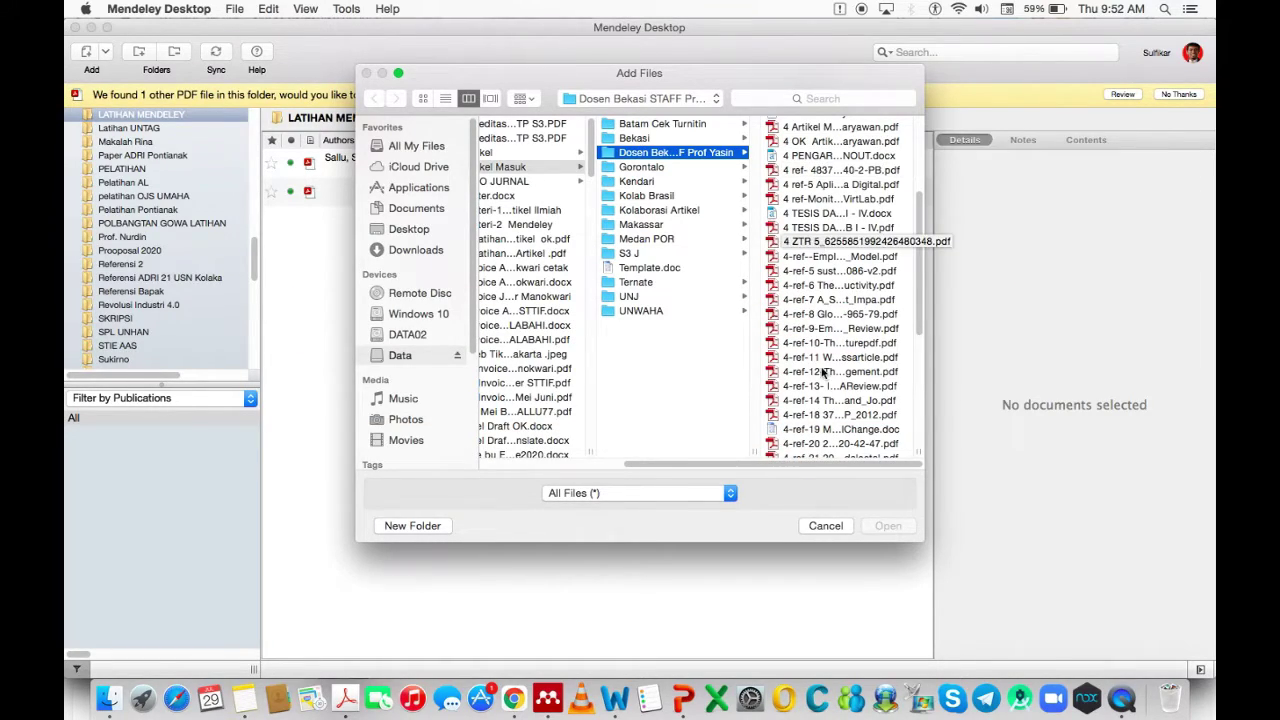
left_click(830, 285)
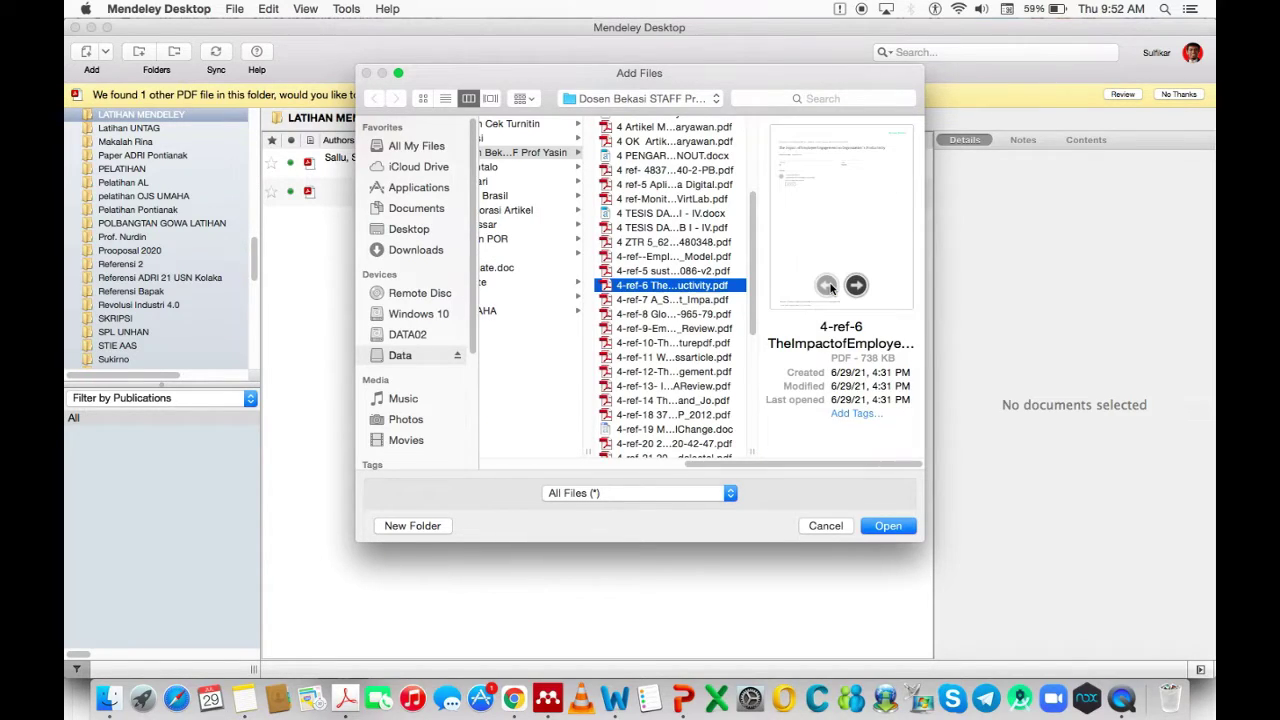
left_click(676, 300)
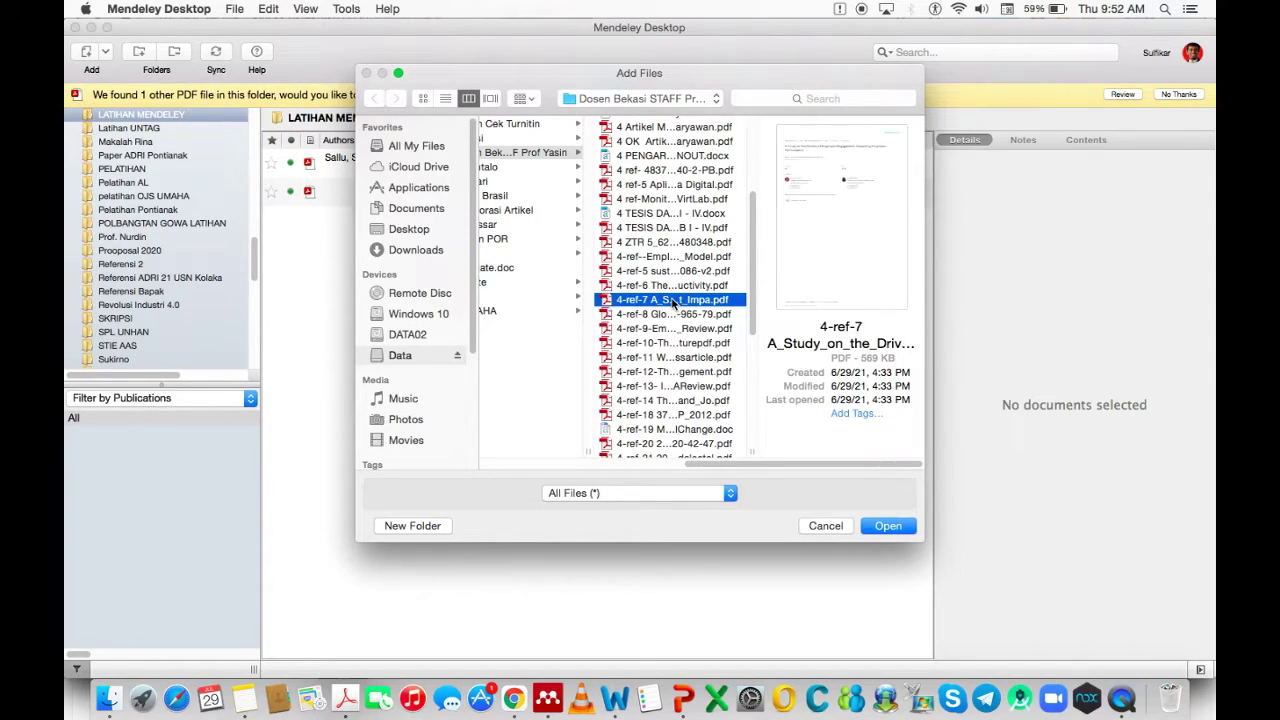
left_click(652, 318)
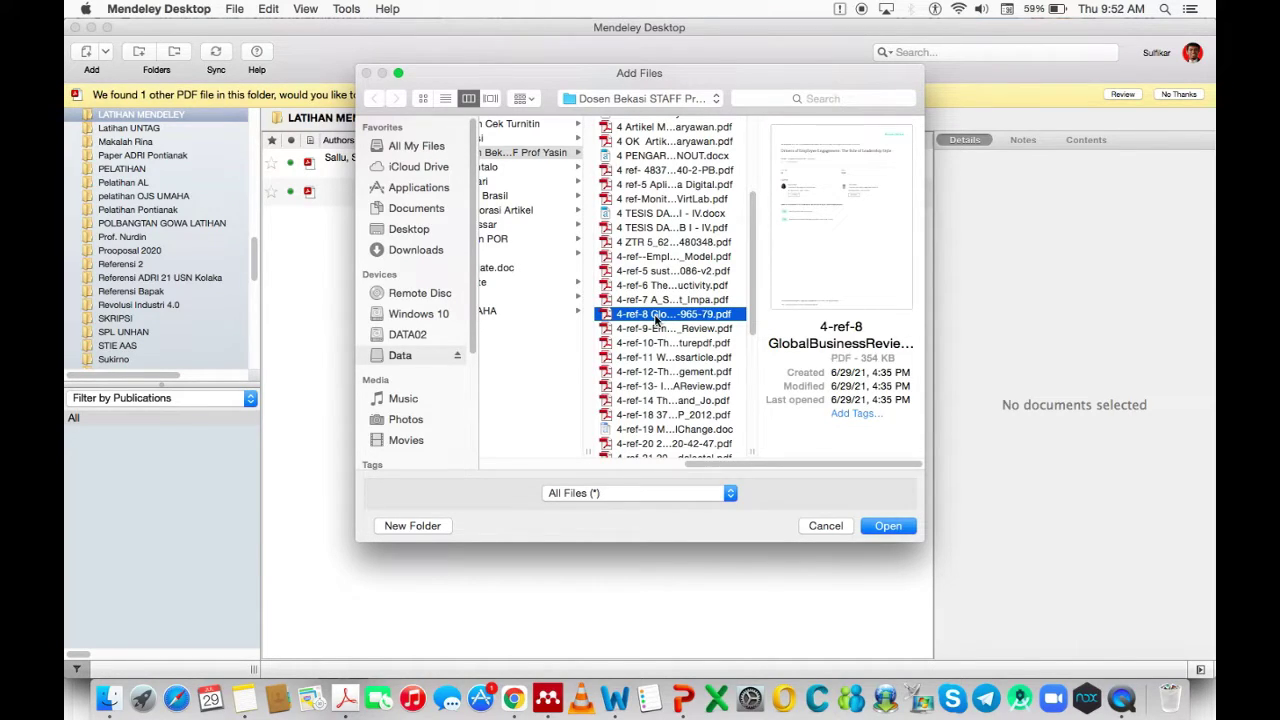
key("Down")
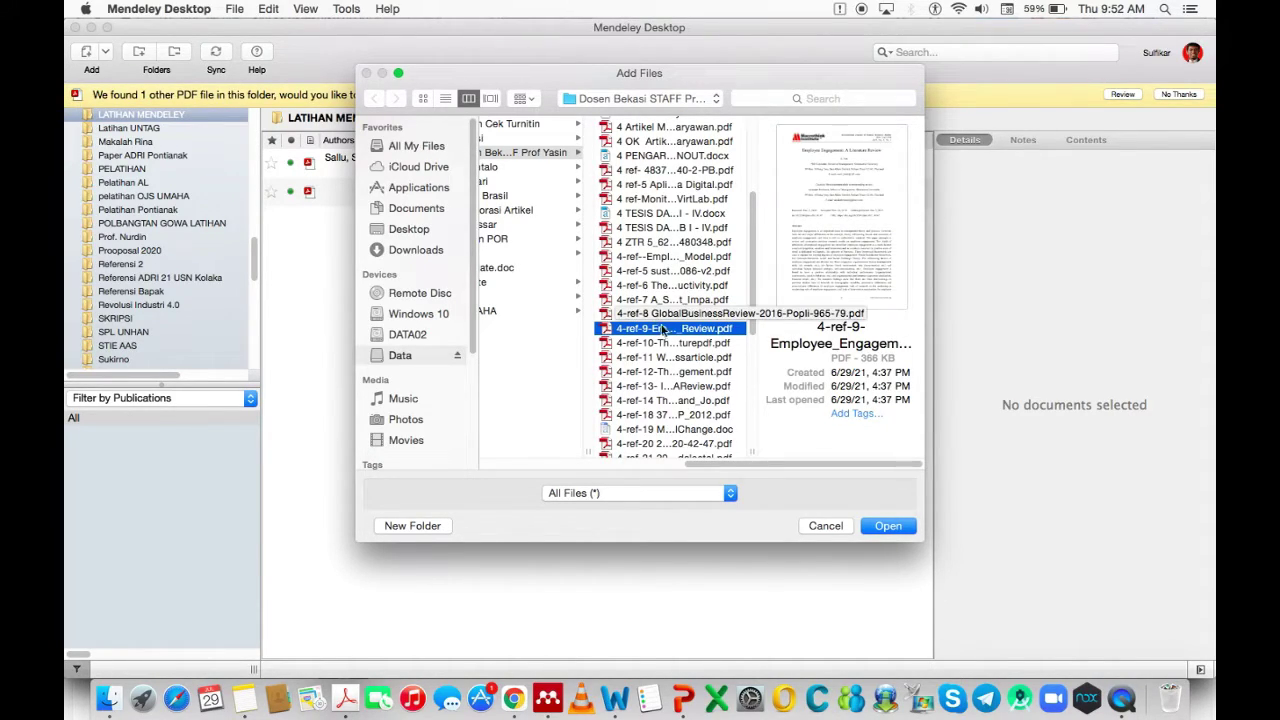
left_click(883, 523)
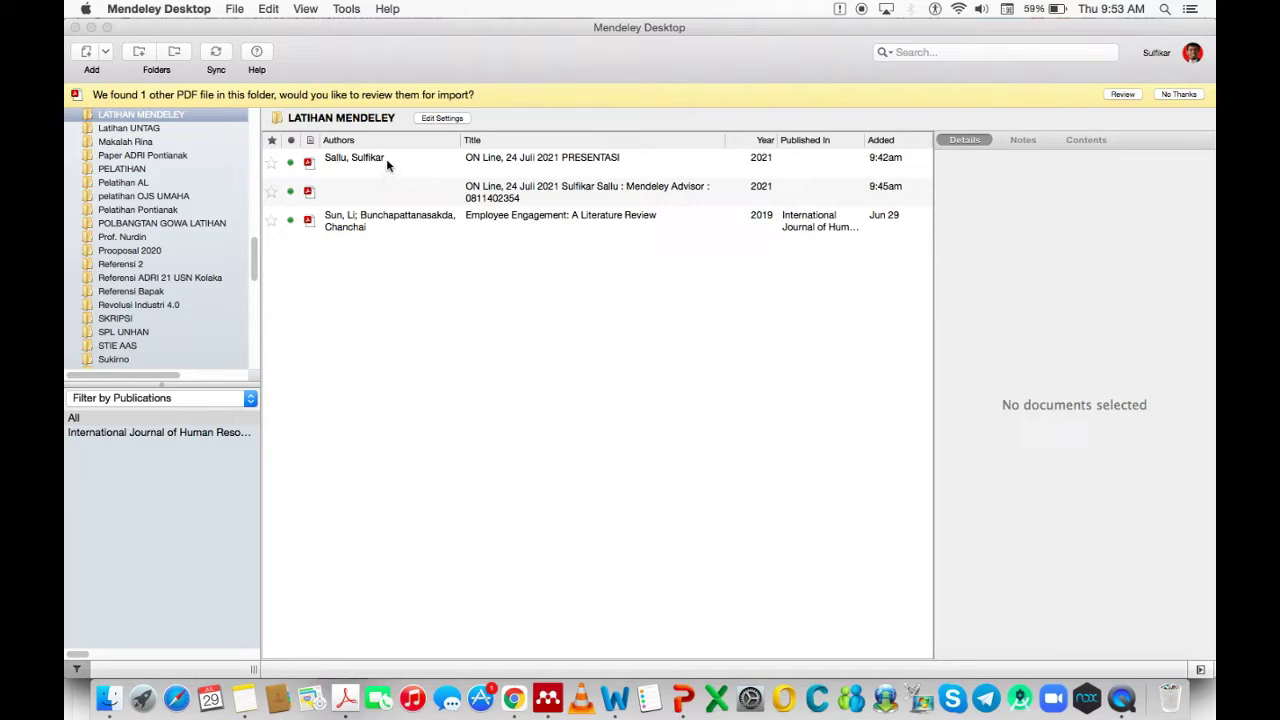
left_click(356, 227)
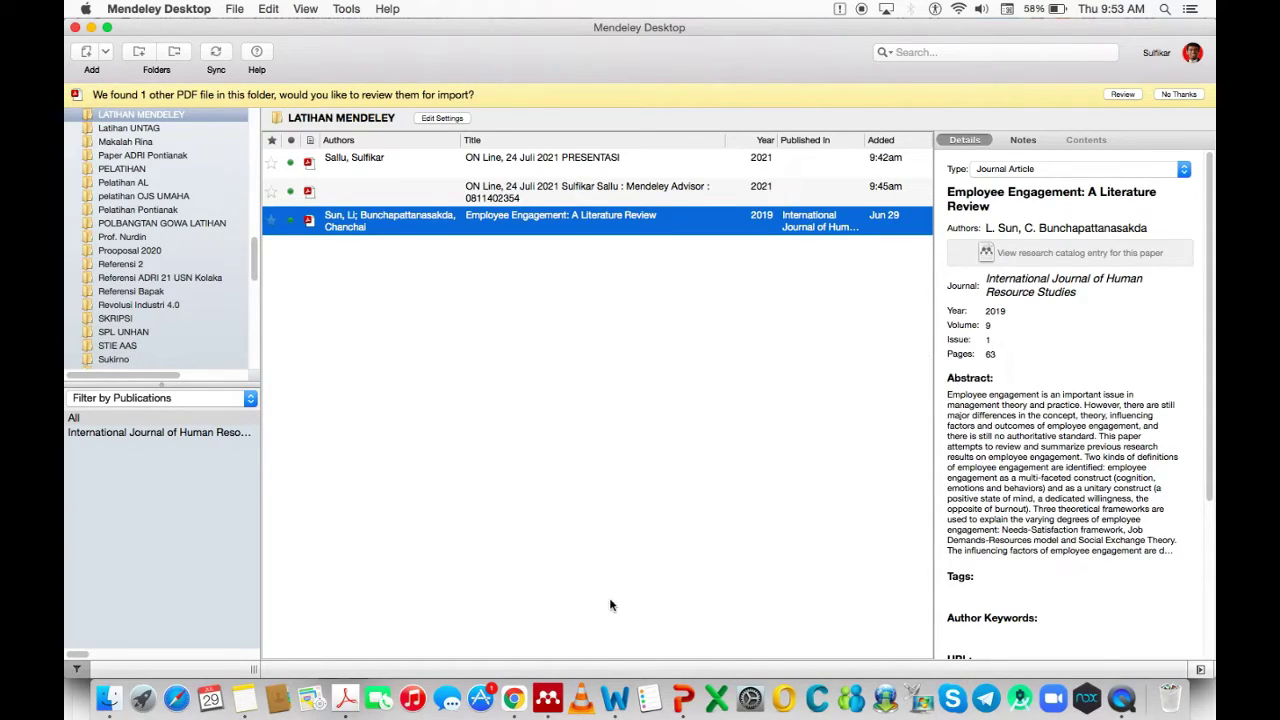
Switch to Word and write "Ini citas I artikel yang lengkap yang megggunakan artikel referensi" on the line below the second introduction sentence
left_click(618, 694)
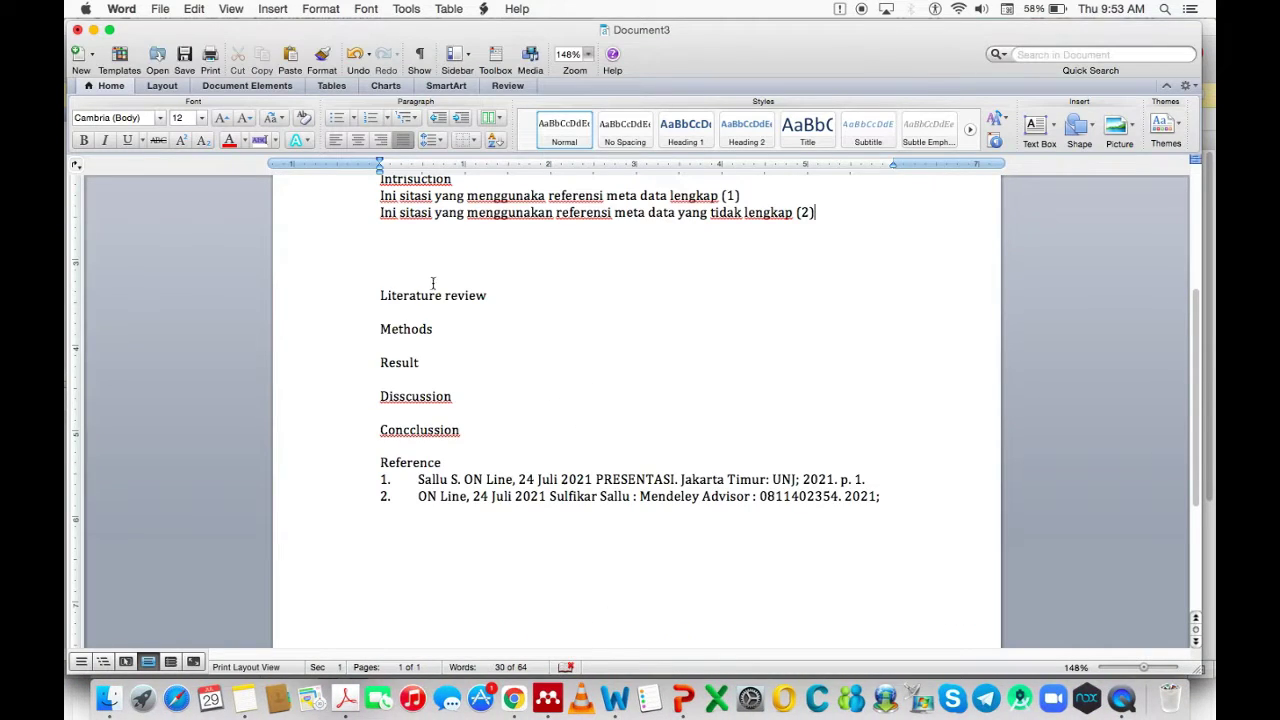
left_click(386, 226)
type("Ini citas I artikel yang lengkap yang me")
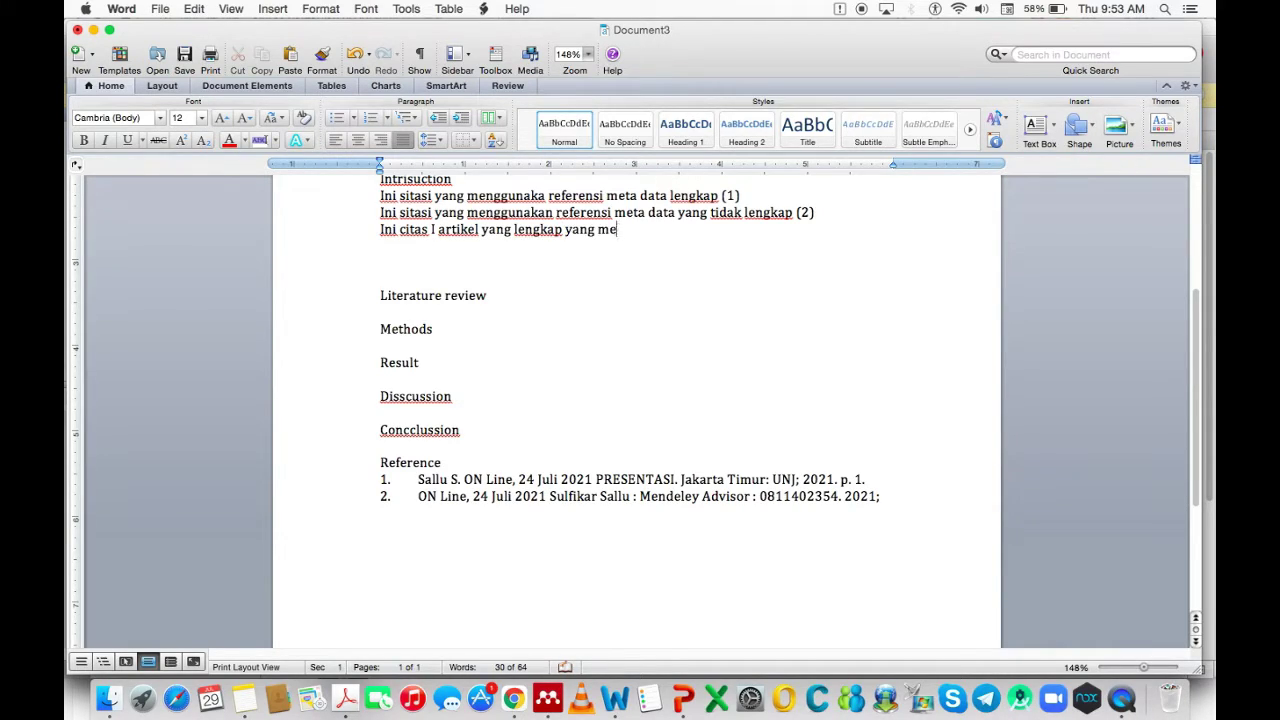
type("gggunakan ")
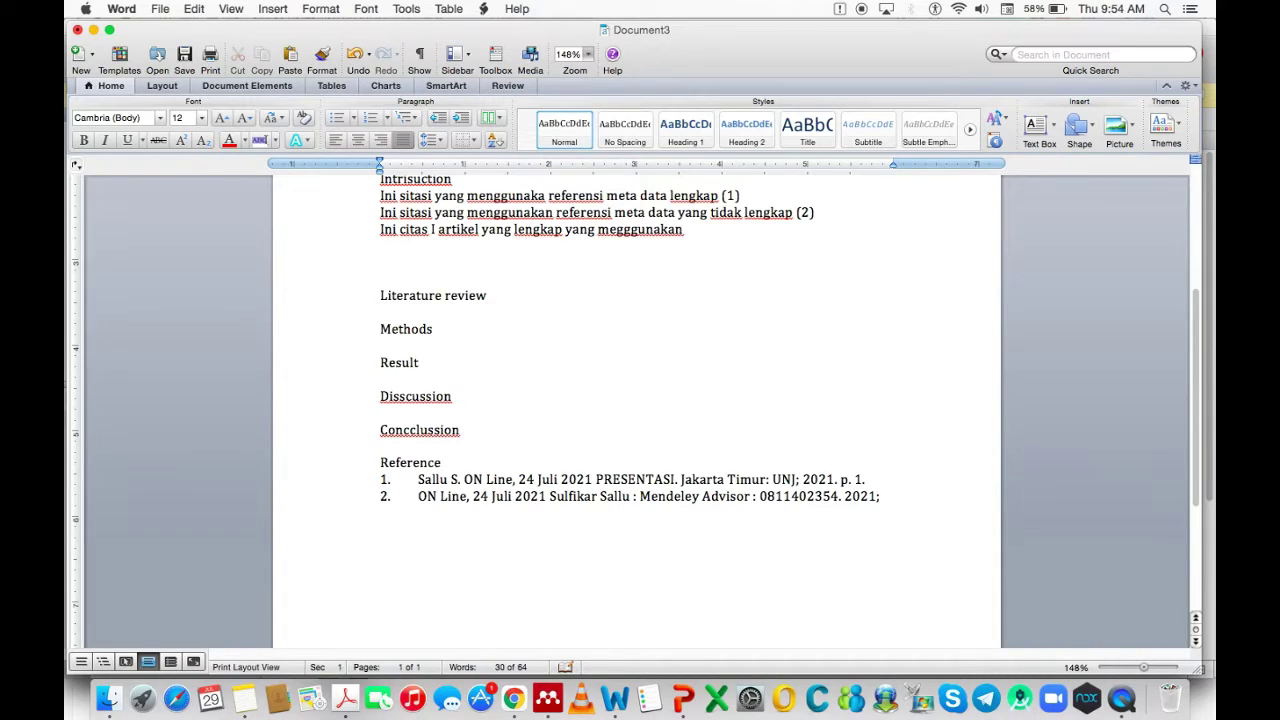
type("n artikel refernsi")
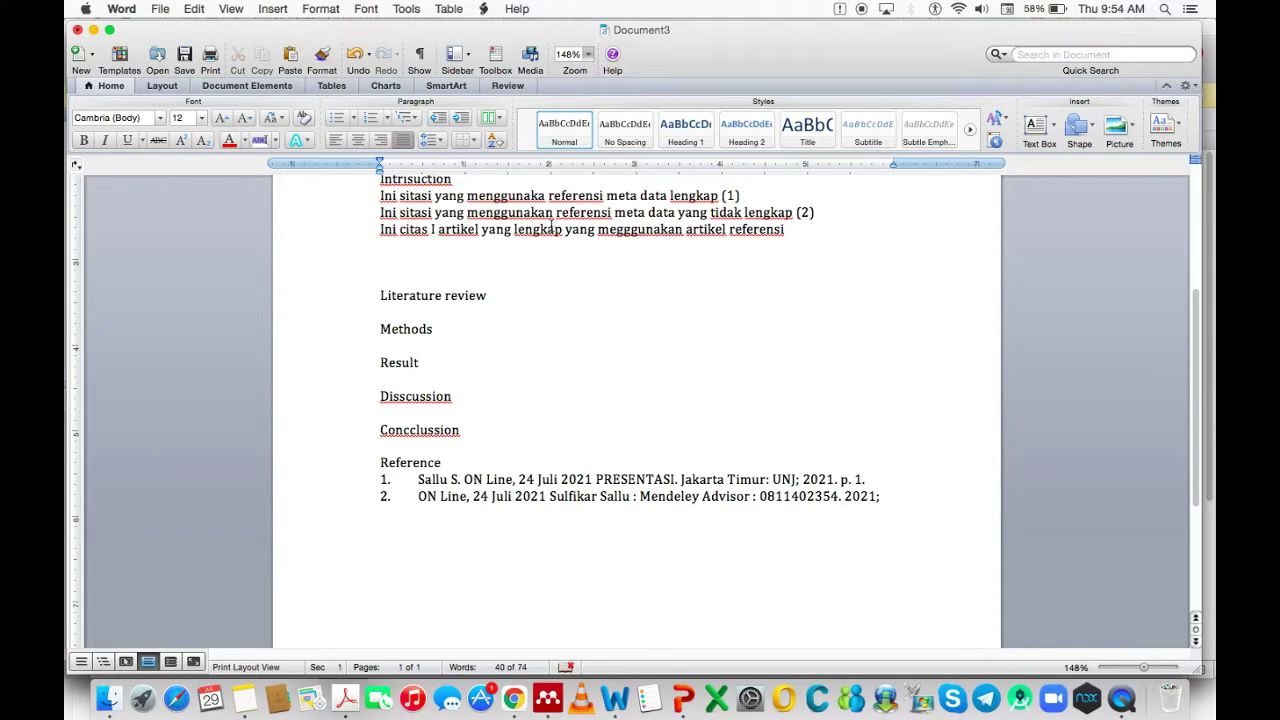
Insert a Mendeley citation of "Employee Engagement: A Literature Review" at the end of the third introduction sentence
left_click(797, 230)
left_click(485, 9)
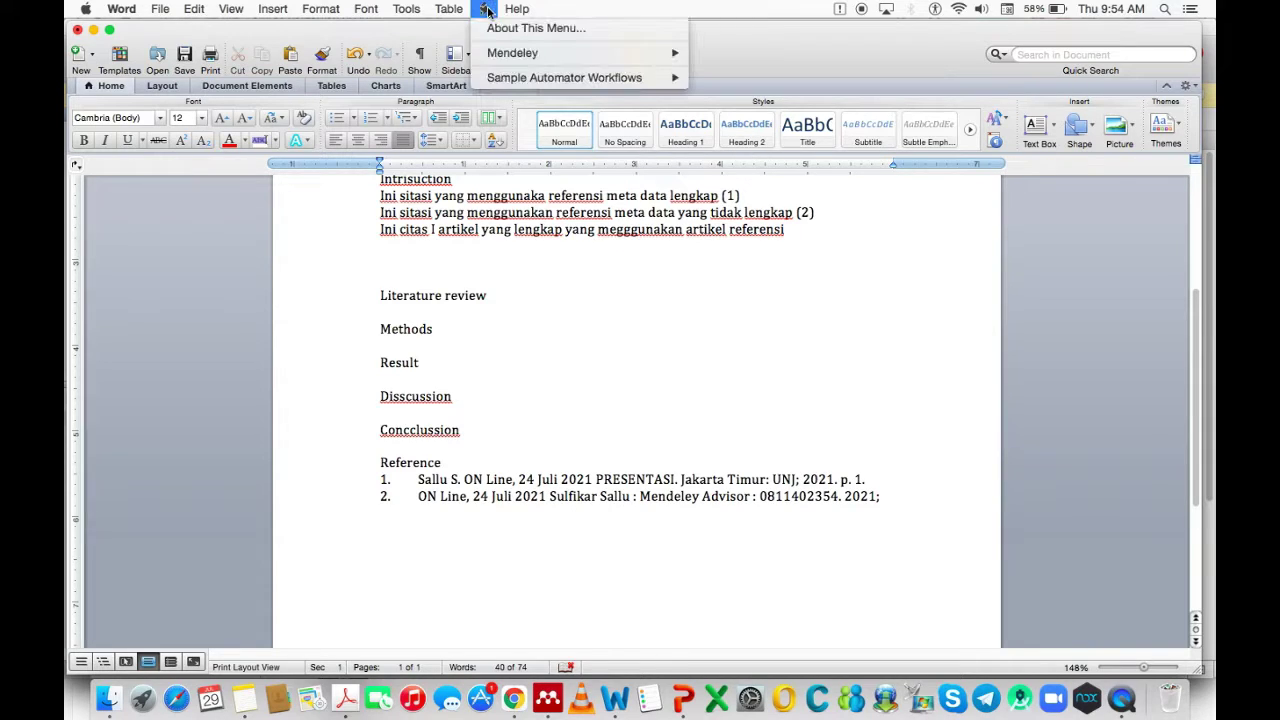
mouse_move(515, 54)
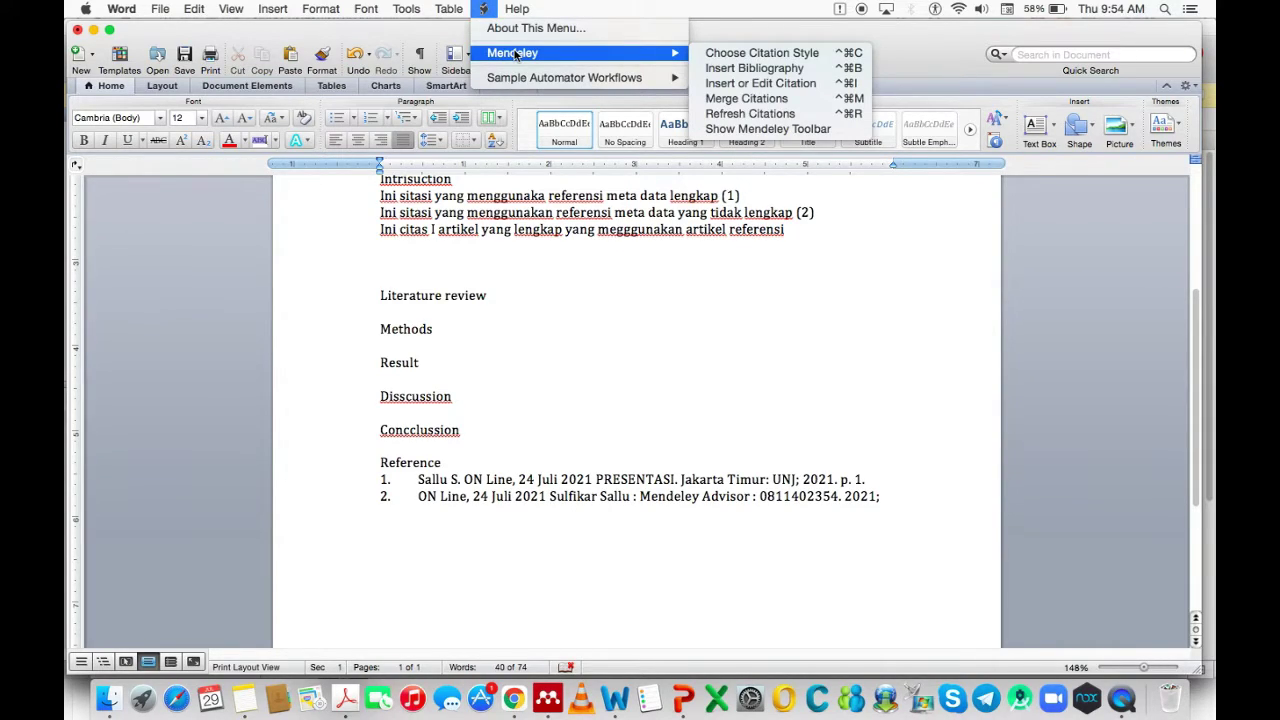
left_click(745, 86)
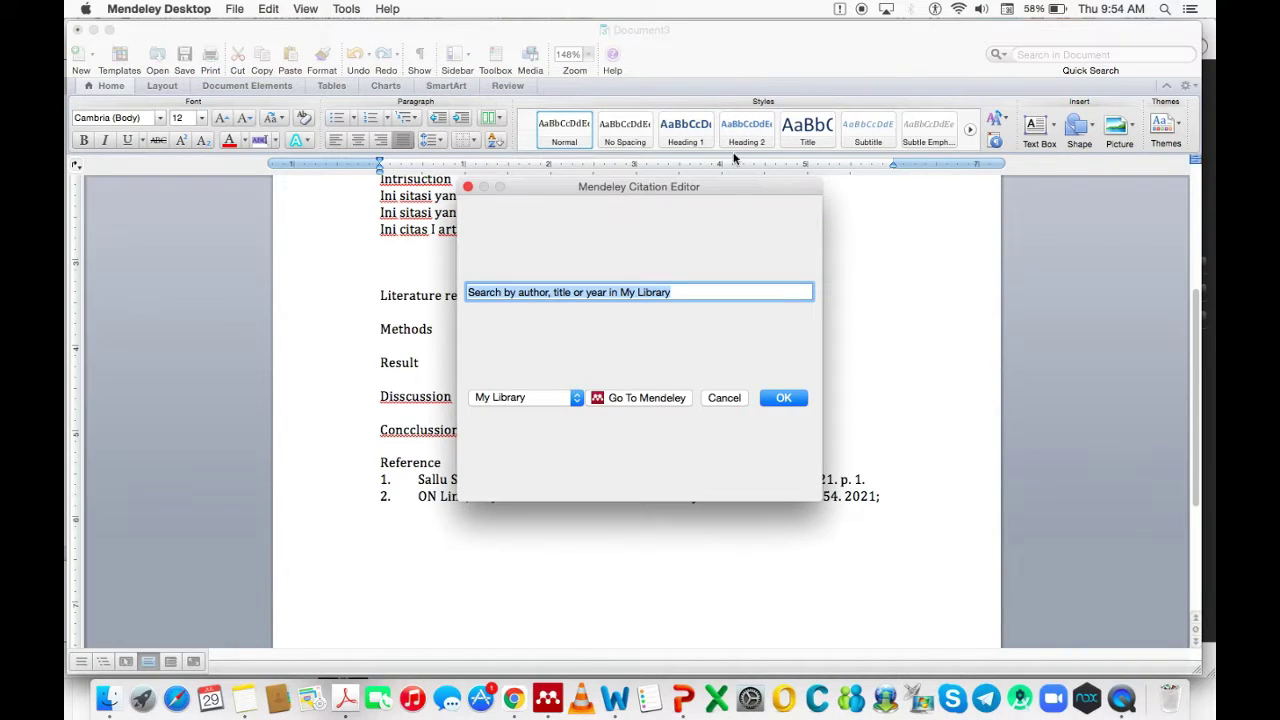
left_click(650, 399)
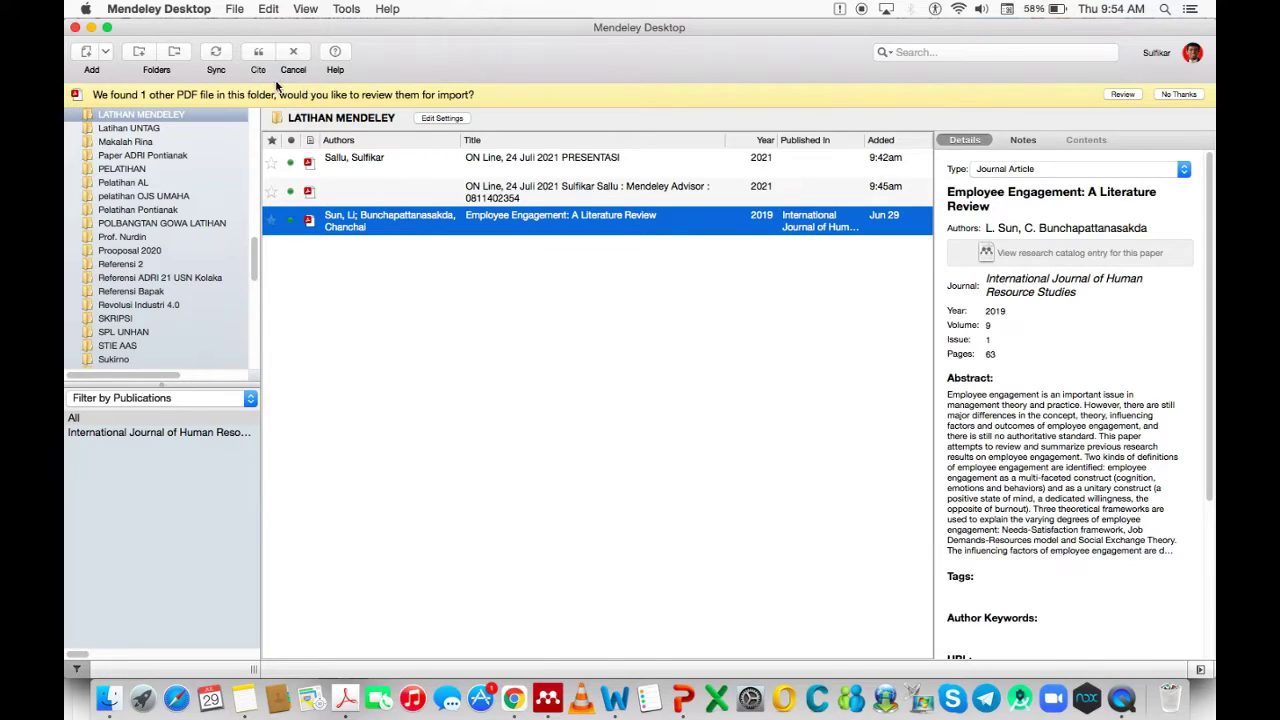
left_click(259, 57)
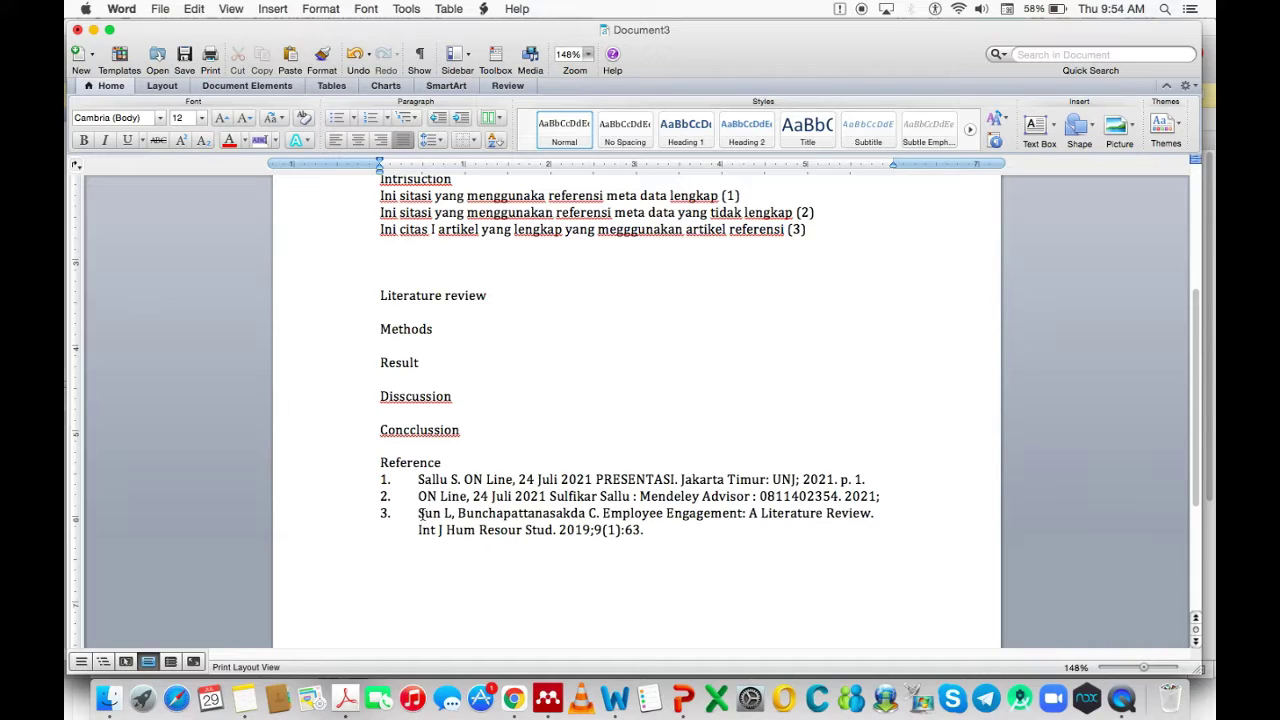
Examine the authors, title, journal and year in the third bibliography entry under the "Reference" heading
left_click_drag(421, 514, 769, 514)
left_click(688, 557)
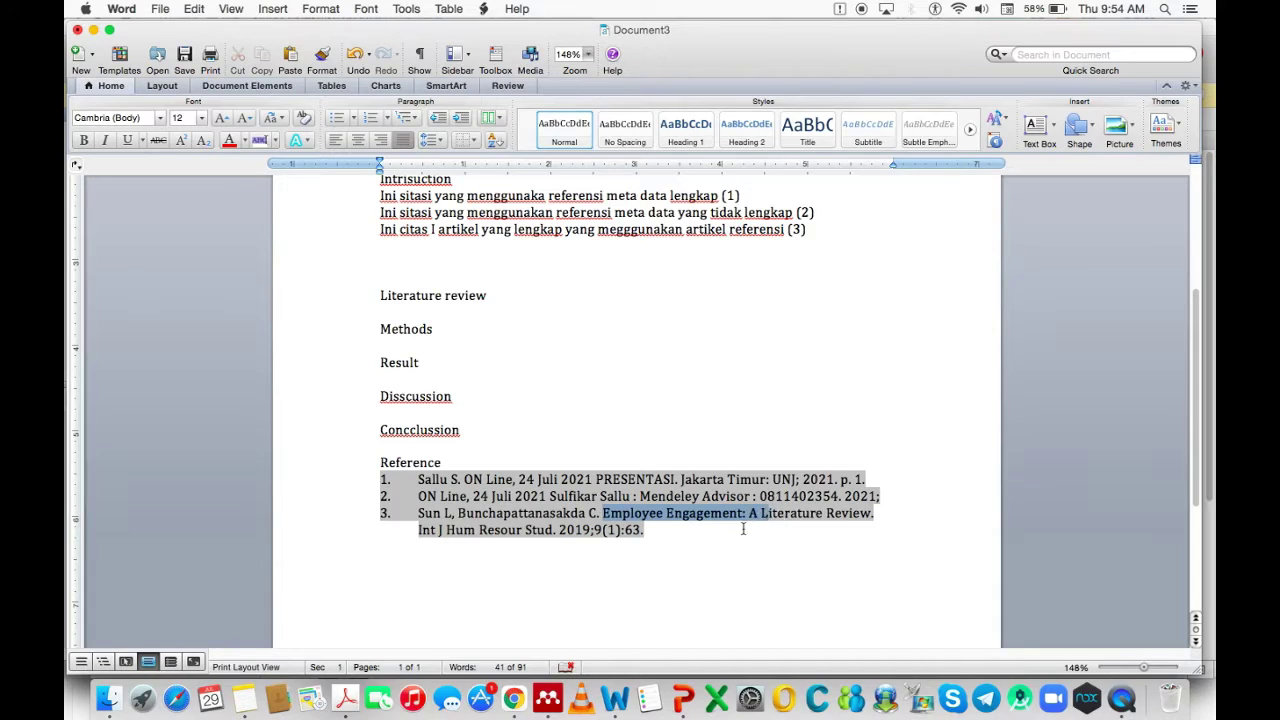
left_click(802, 551)
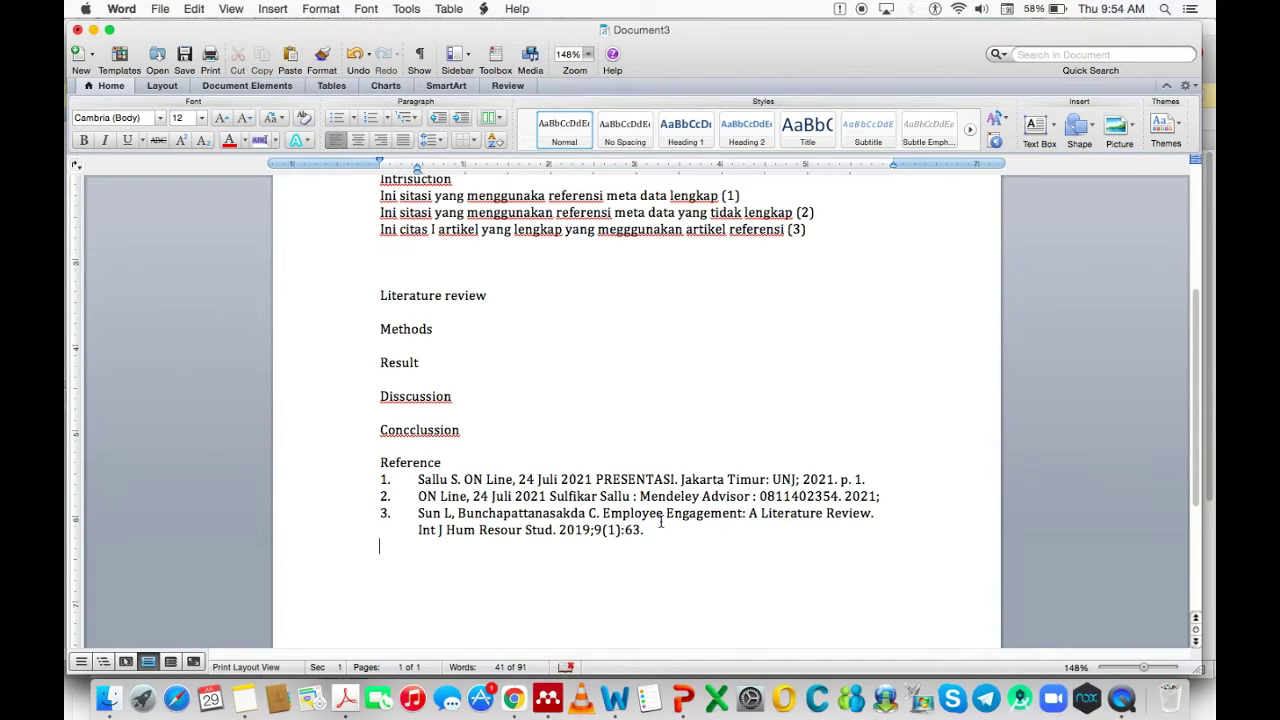
left_click(580, 530)
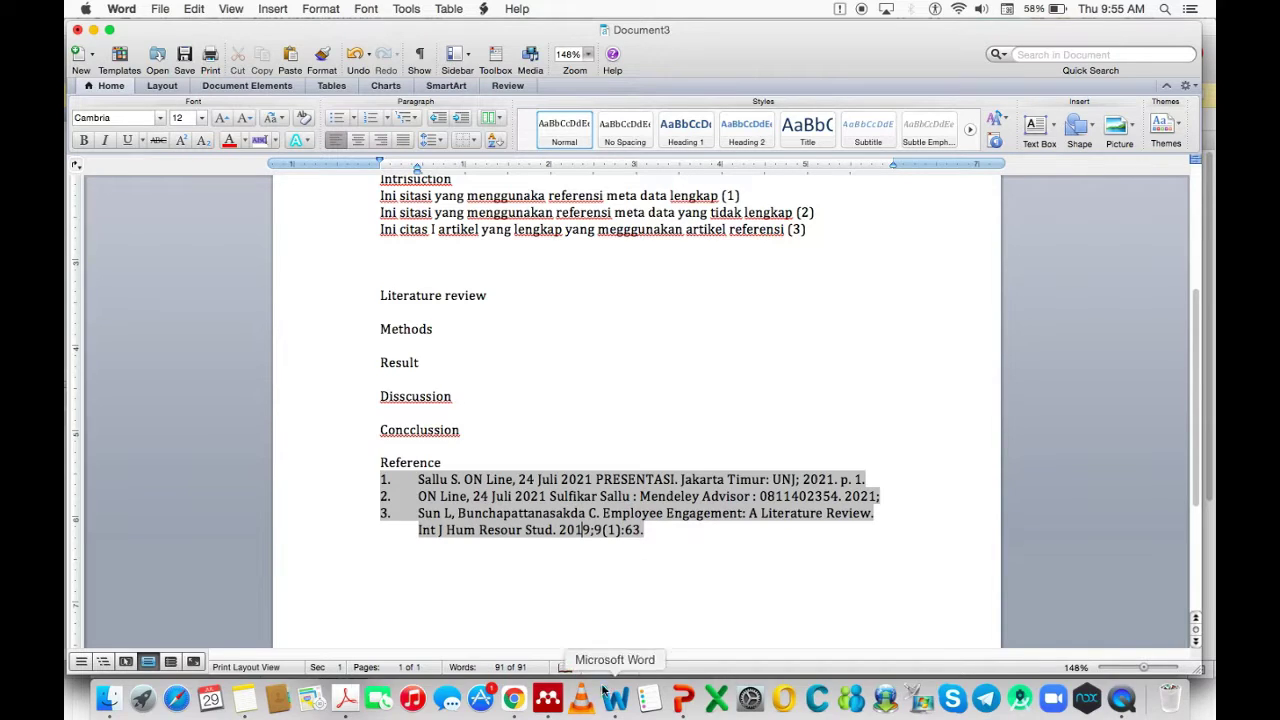
Switch to Mendeley Desktop and examine the Employee Engagement article's metadata down to its URL, catalog IDs and attached file
left_click(562, 665)
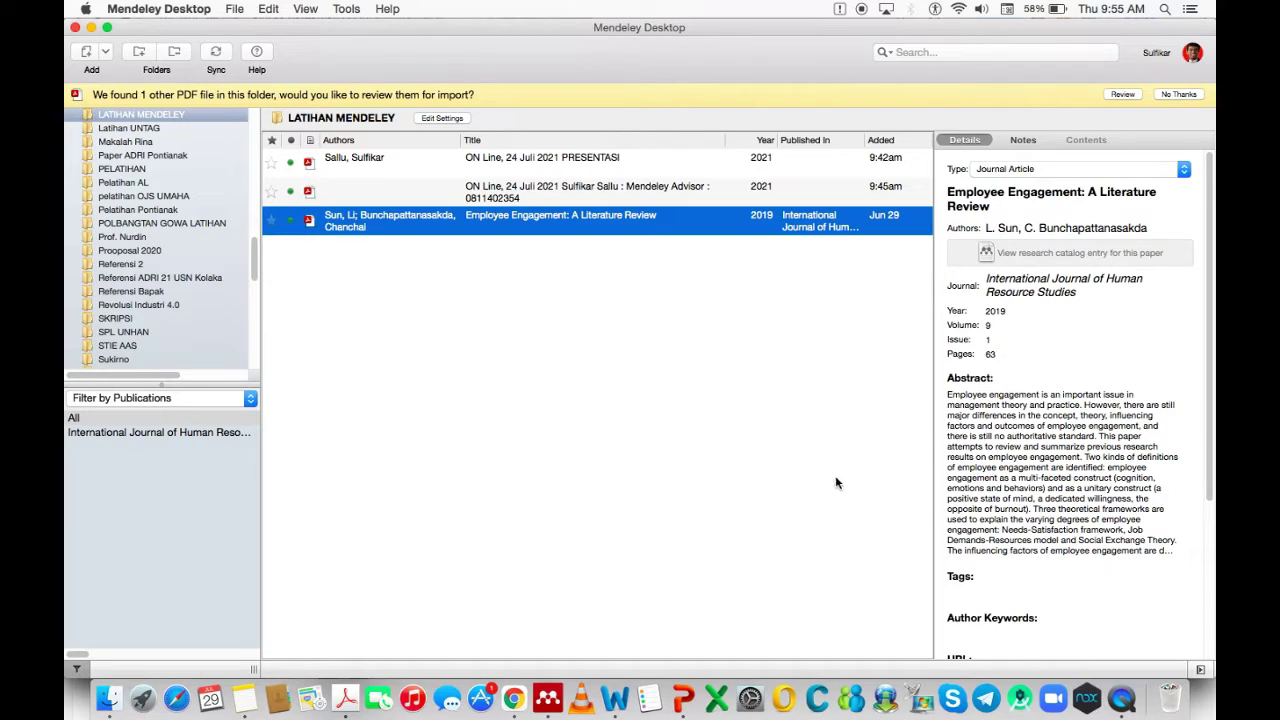
scroll(1046, 538, "down", 1)
scroll(1046, 538, "down", 5)
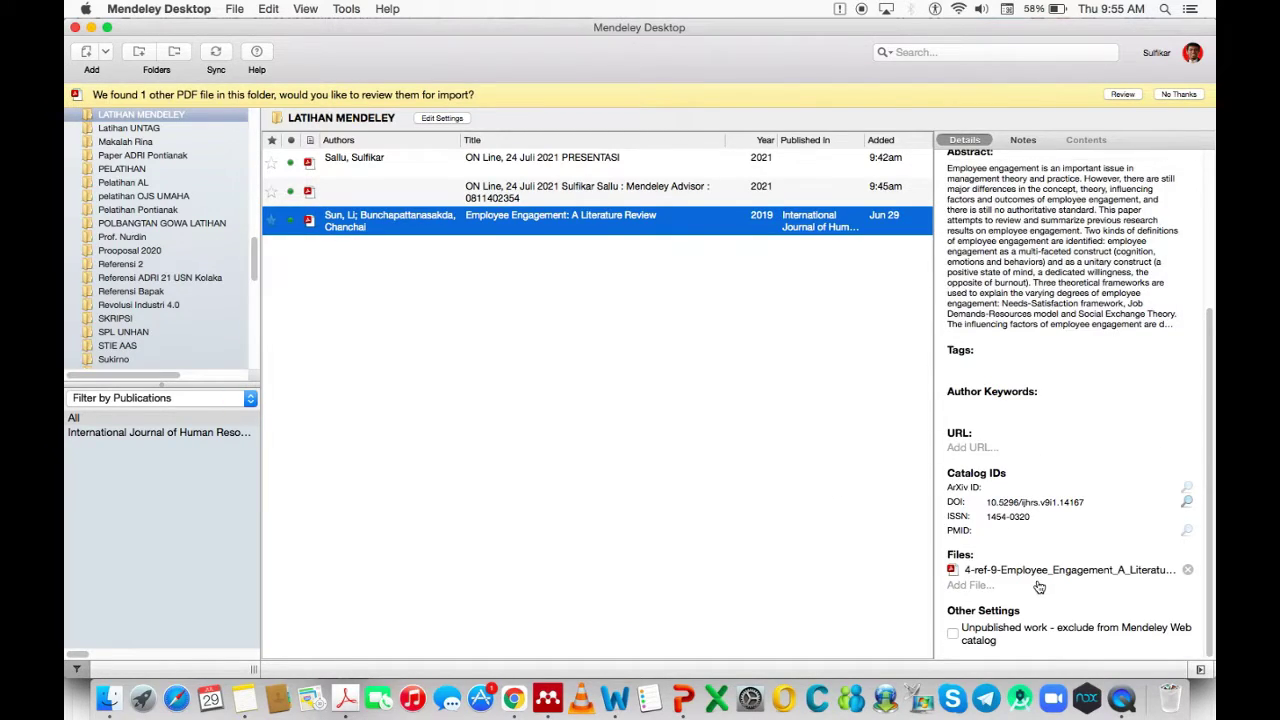
left_click(1002, 447)
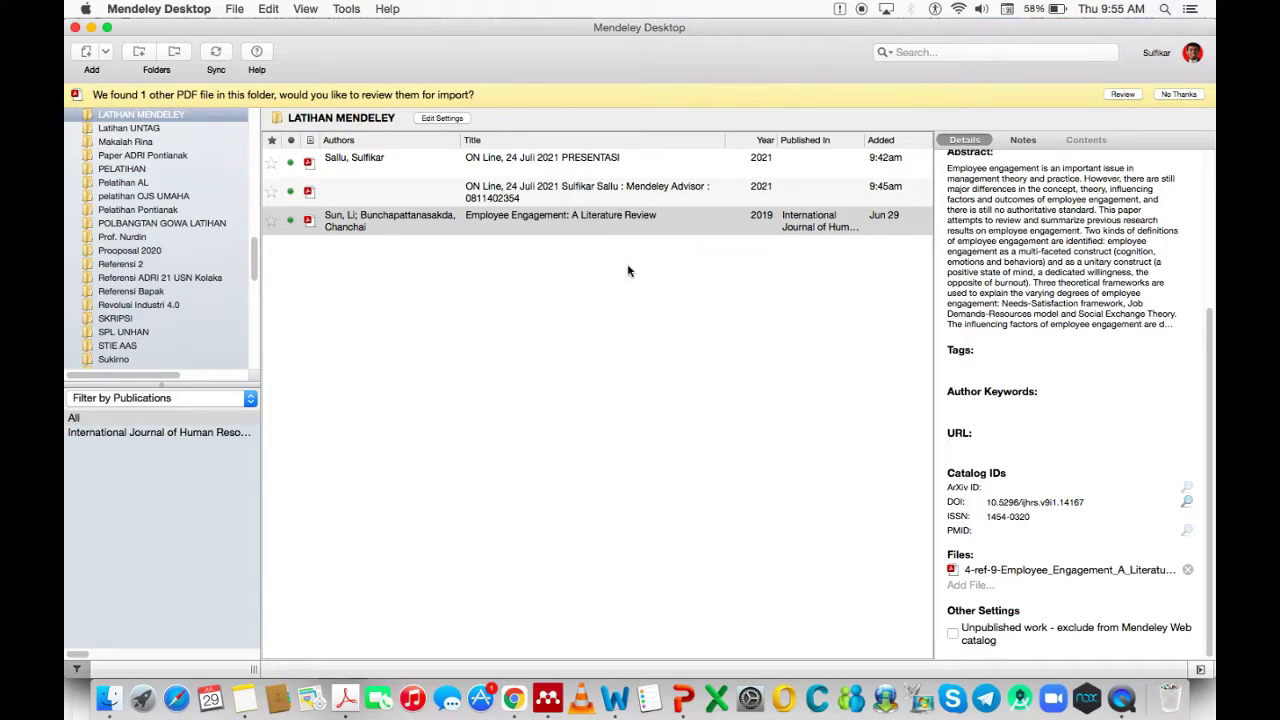
Open the PDF of the Employee Engagement article and copy its title from the first page
double_click(606, 219)
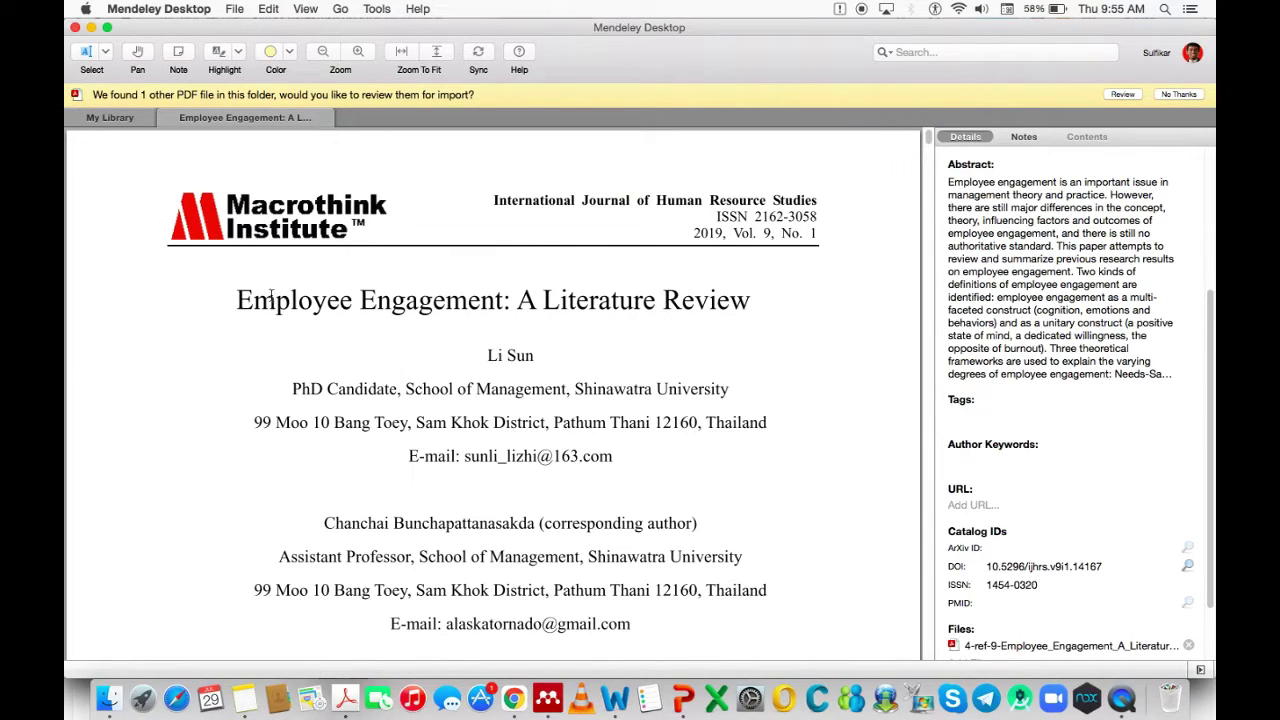
left_click_drag(236, 296, 745, 306)
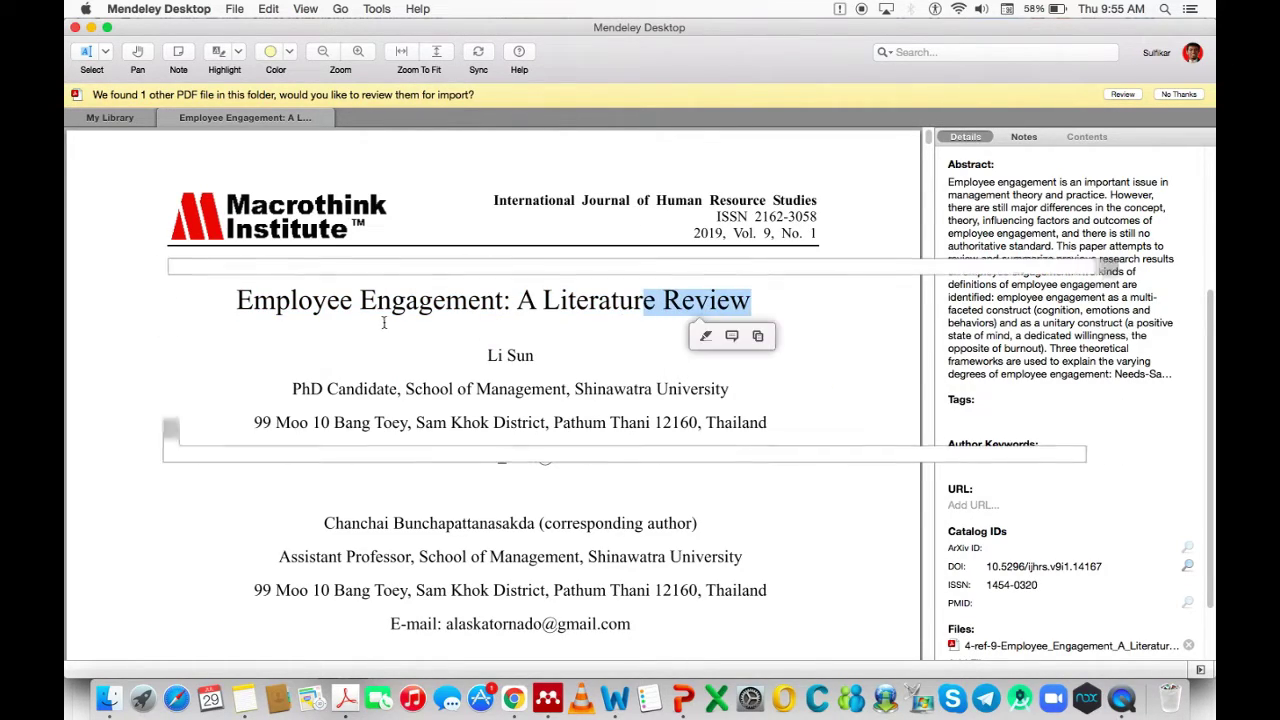
left_click_drag(243, 300, 790, 306)
left_click(769, 325)
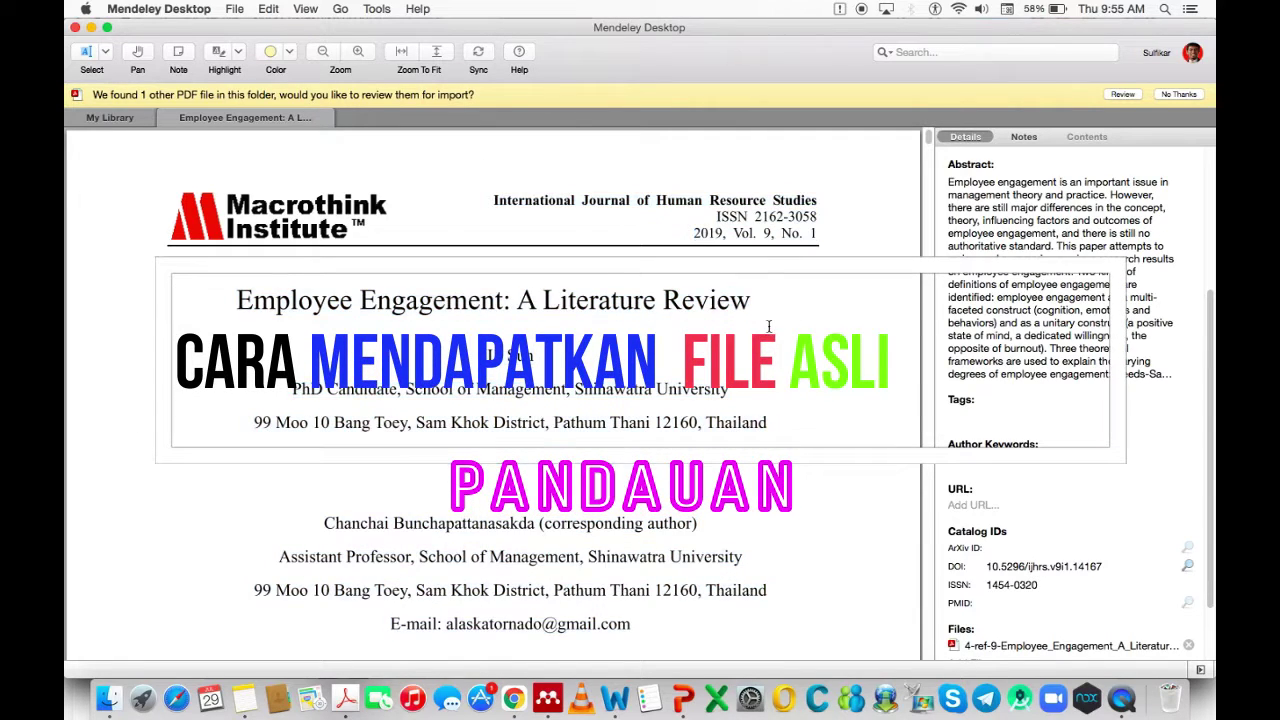
left_click_drag(233, 297, 654, 292)
left_click(674, 323)
left_click_drag(230, 298, 282, 296)
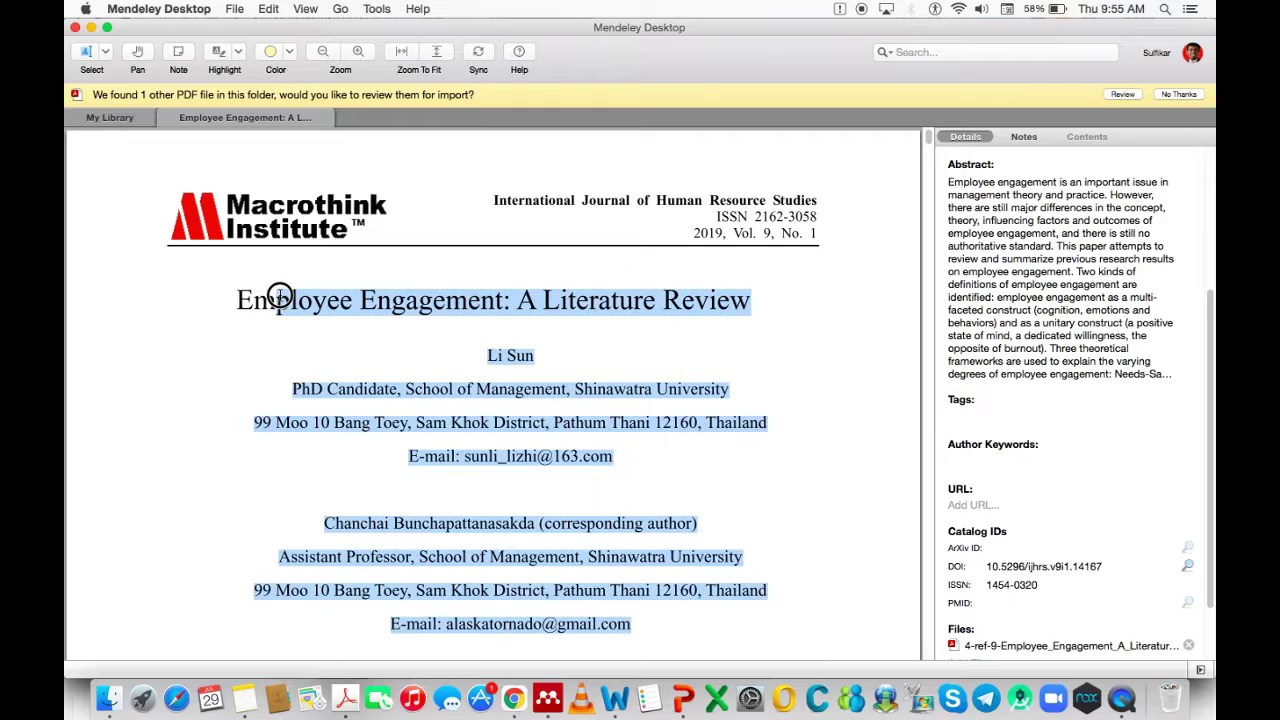
left_click(540, 364)
left_click_drag(752, 300, 240, 298)
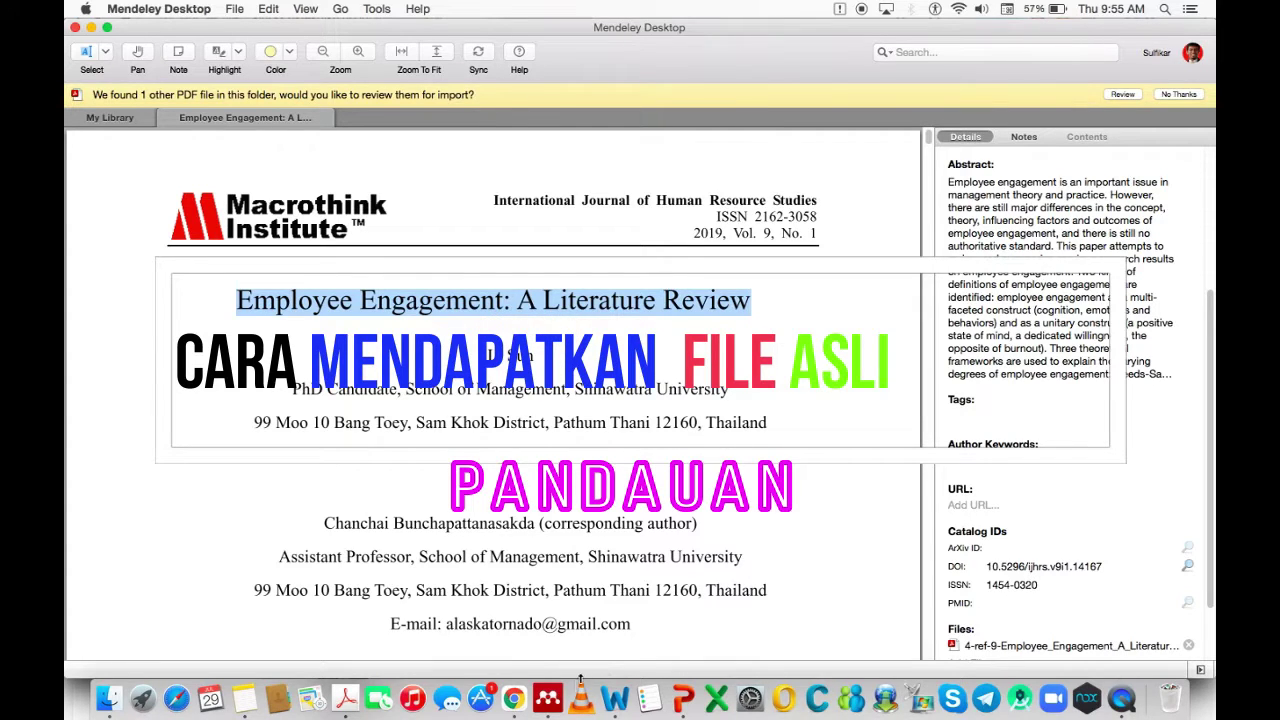
Switch to Chrome and search Google for "Employee Engagement: A Literature Review" followed by the first author's first name
left_click(518, 690)
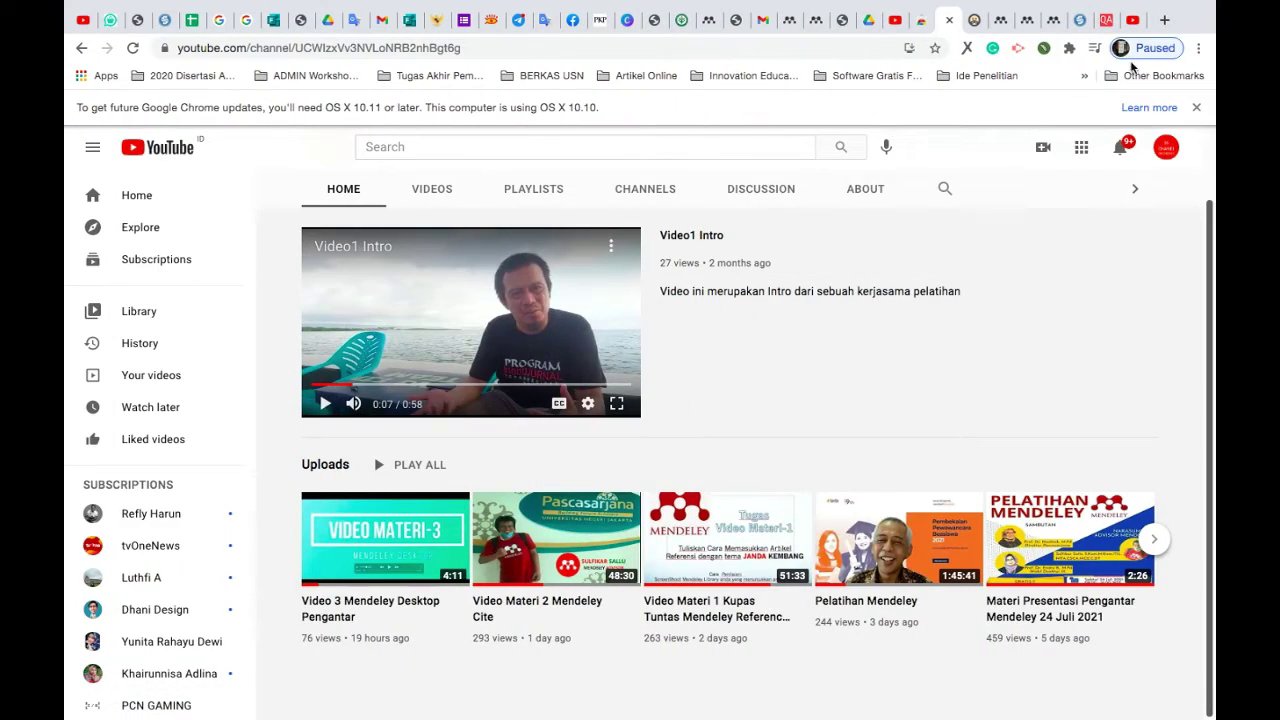
left_click(1164, 20)
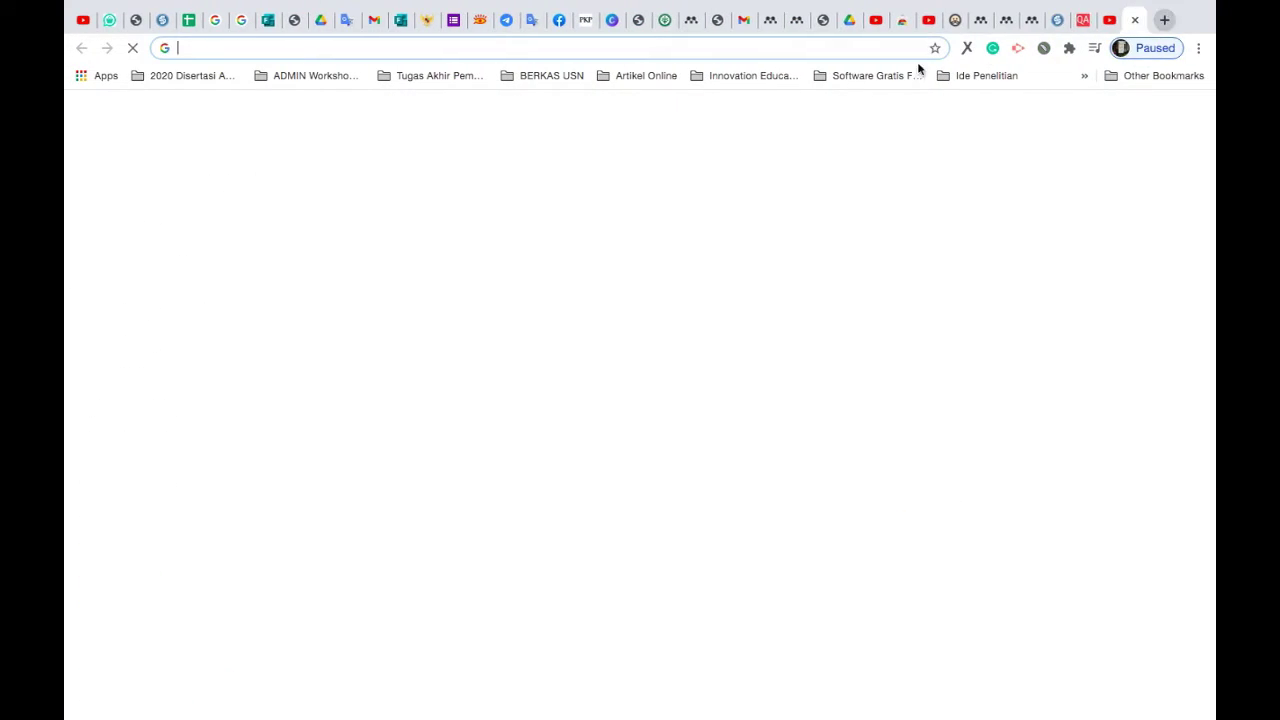
left_click(673, 48)
type("Employee Engagement: A Literature Review Li")
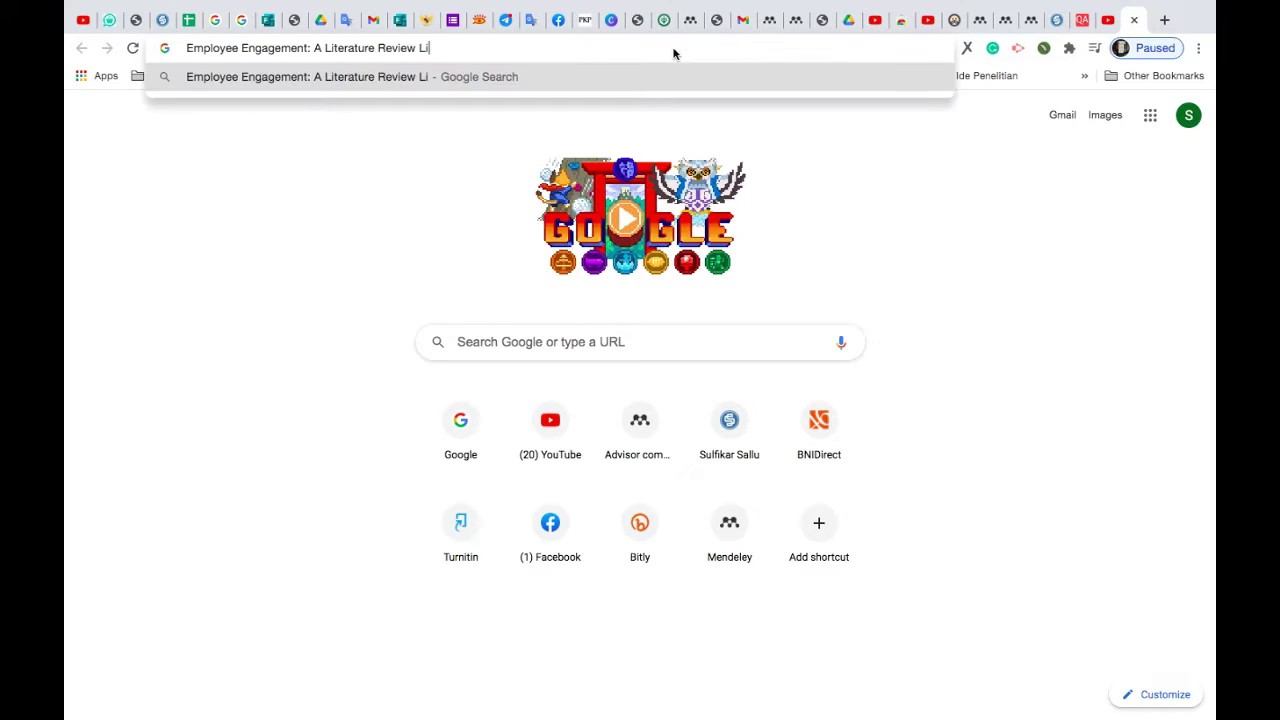
key("Return")
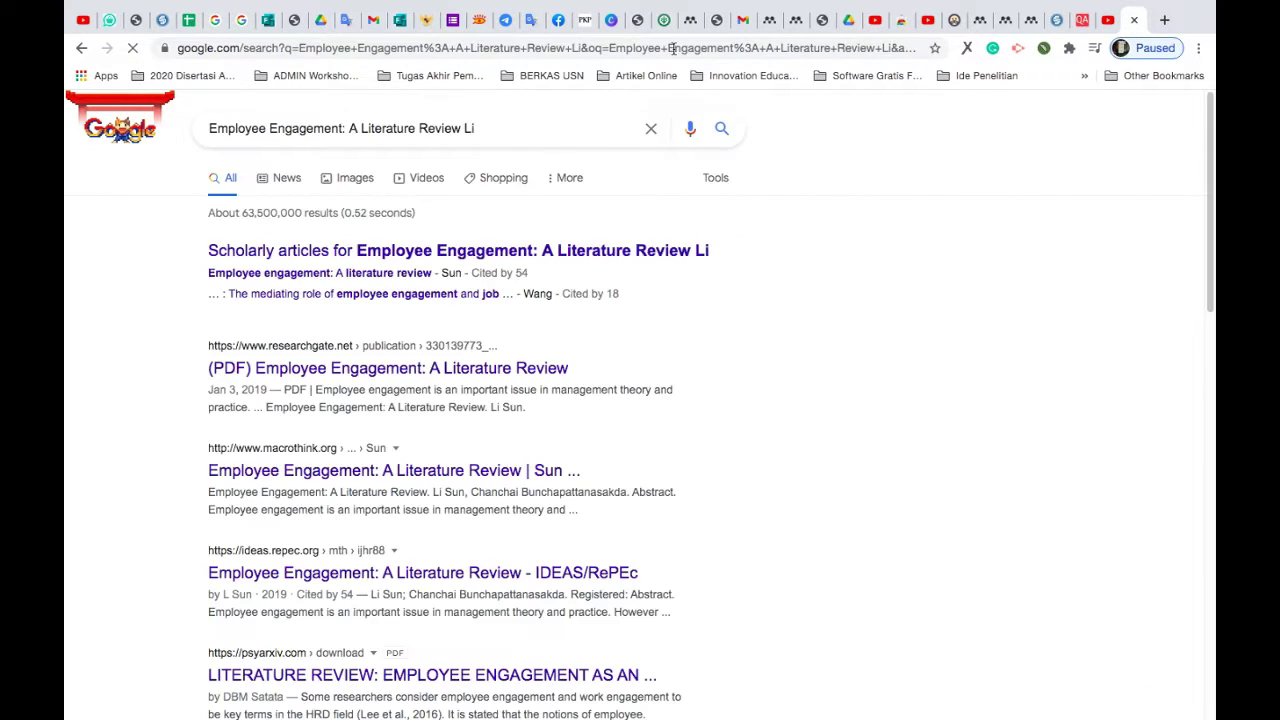
Open the article's ResearchGate page from the search results and copy the page address
left_click(427, 370)
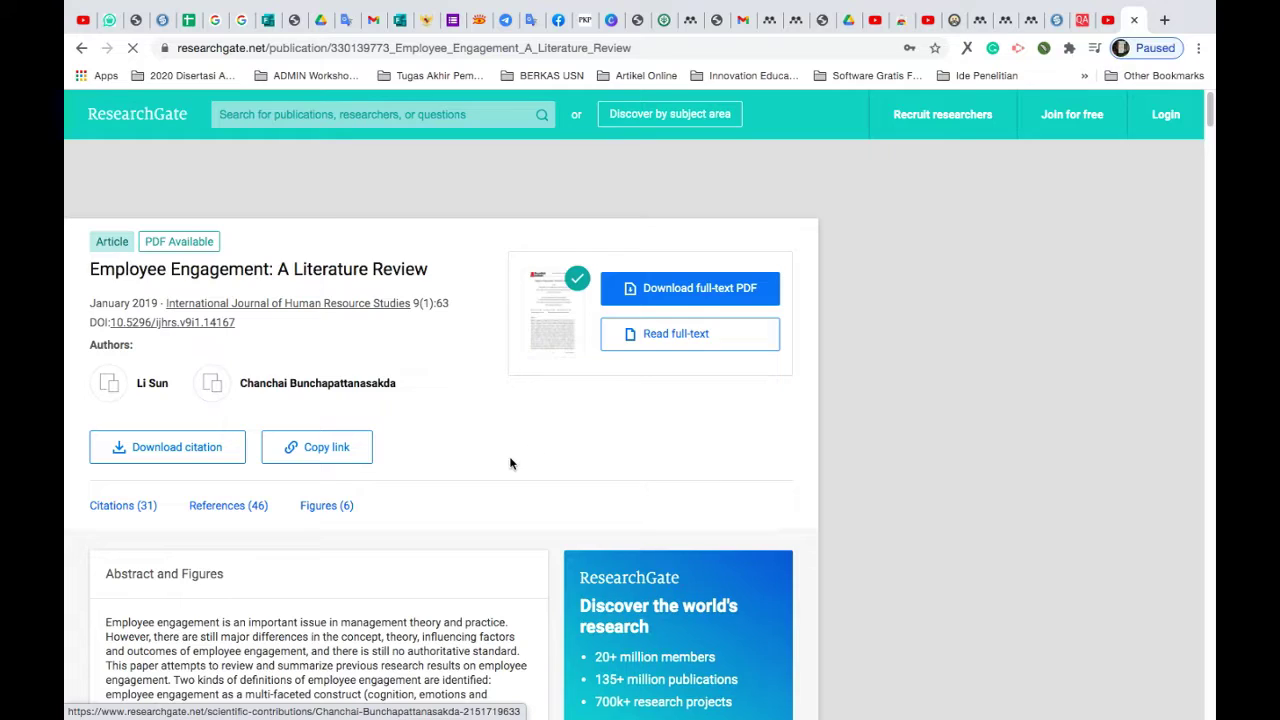
scroll(656, 495, "down", 1)
scroll(657, 494, "down", 3)
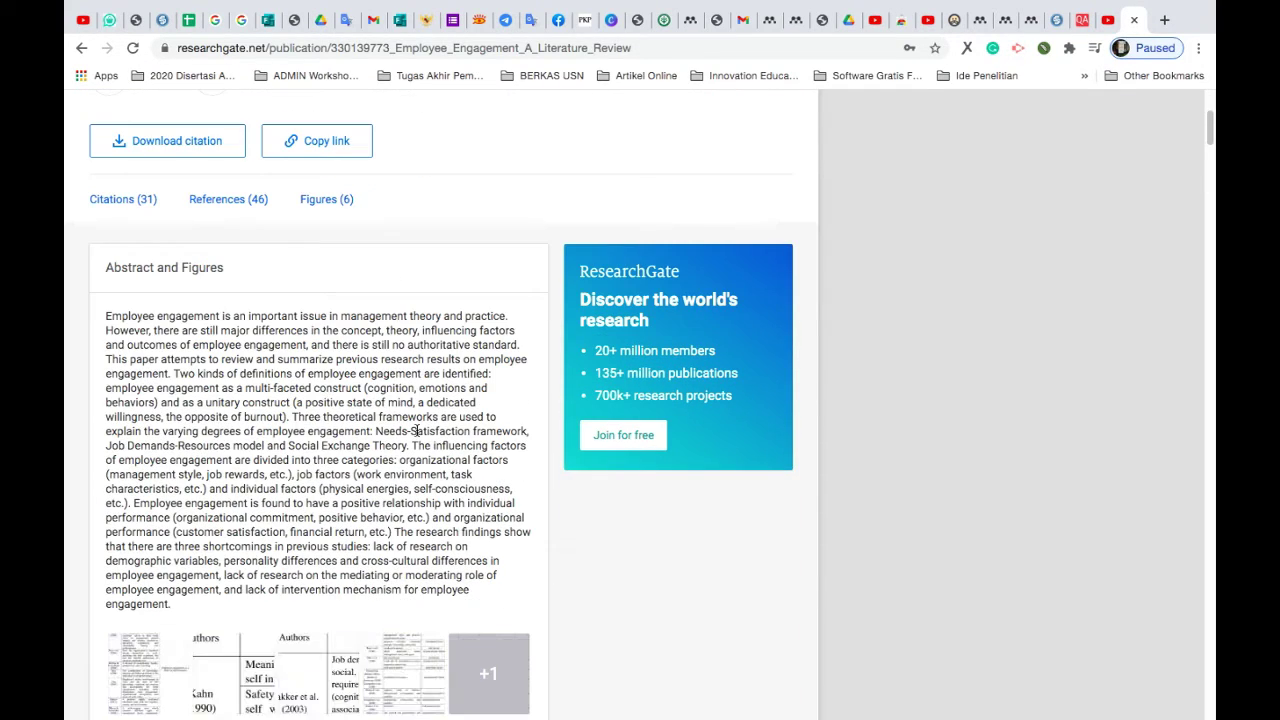
scroll(220, 163, "up", 3)
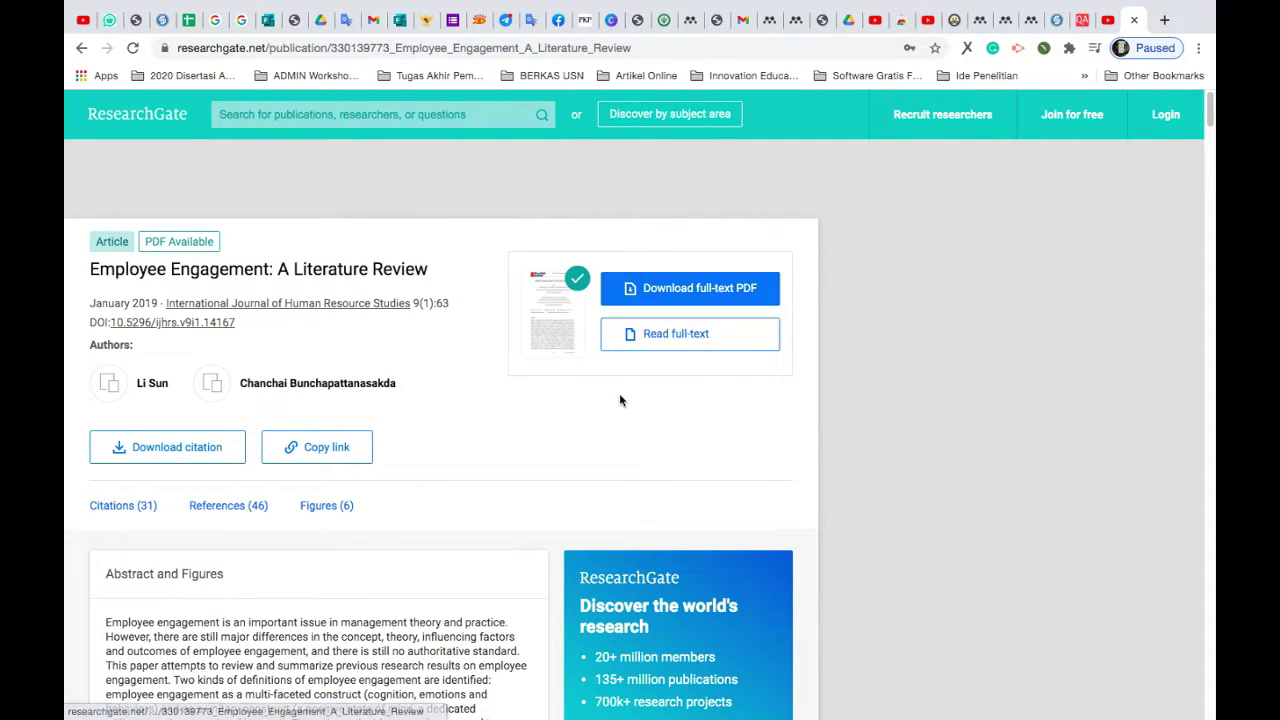
left_click(661, 49)
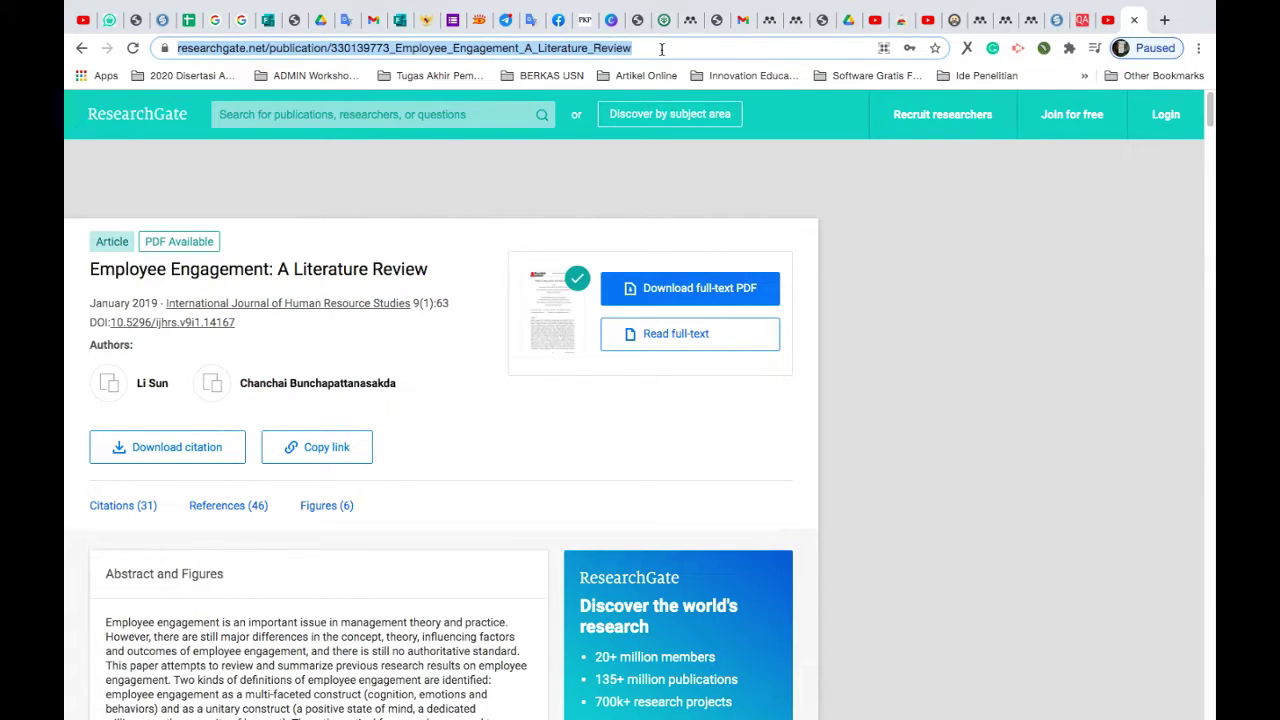
right_click(551, 48)
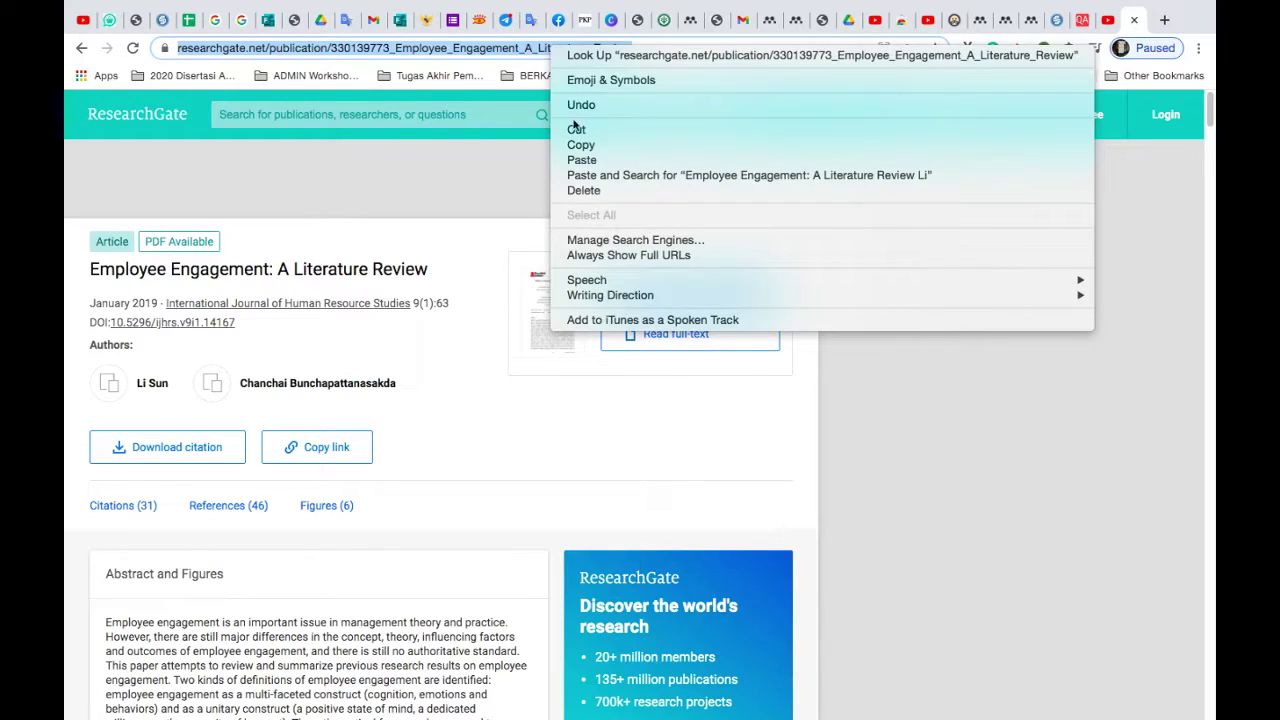
left_click(581, 146)
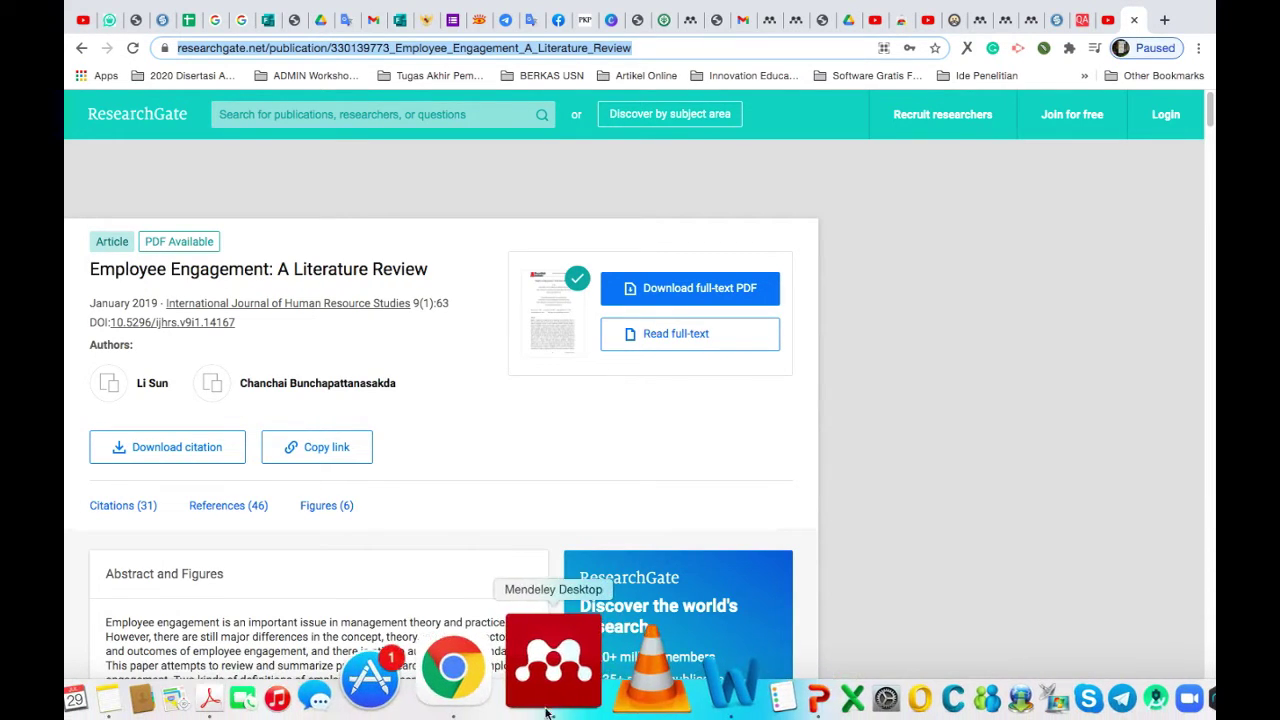
Switch to Mendeley Desktop and paste the copied ResearchGate address as the Employee Engagement article's URL
left_click(545, 675)
scroll(957, 612, "down", 2)
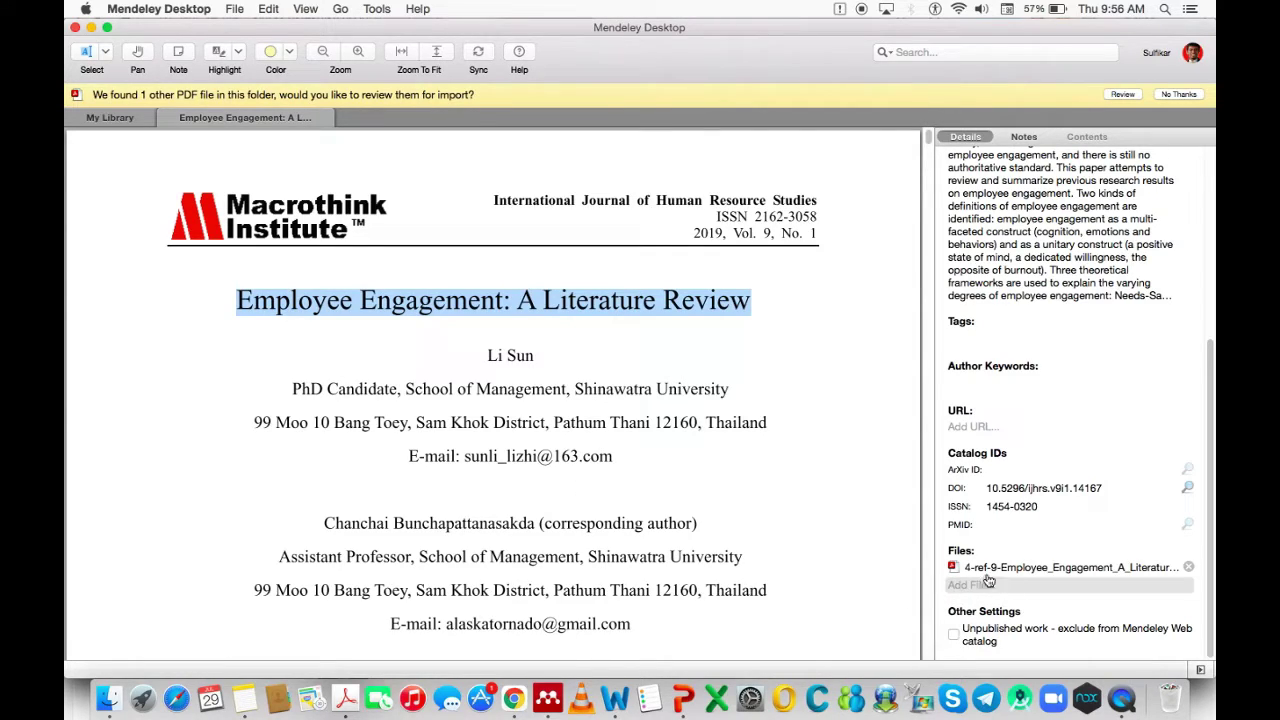
left_click(960, 426)
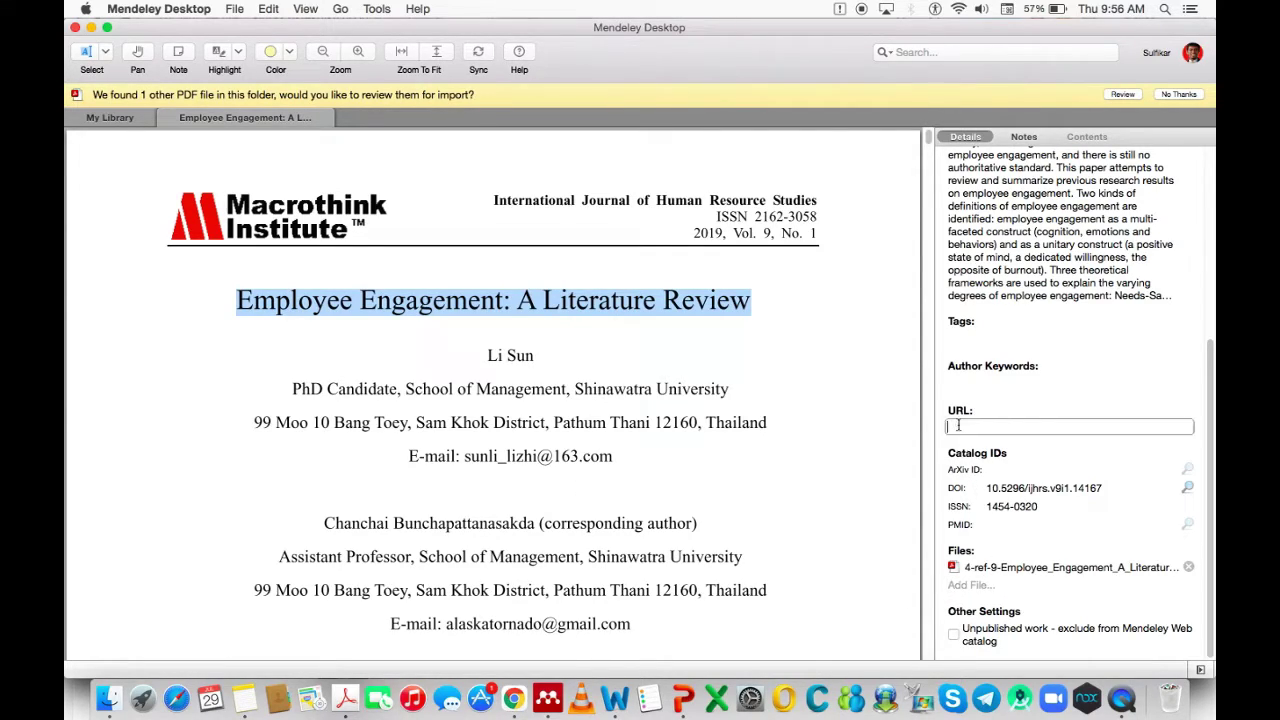
right_click(958, 425)
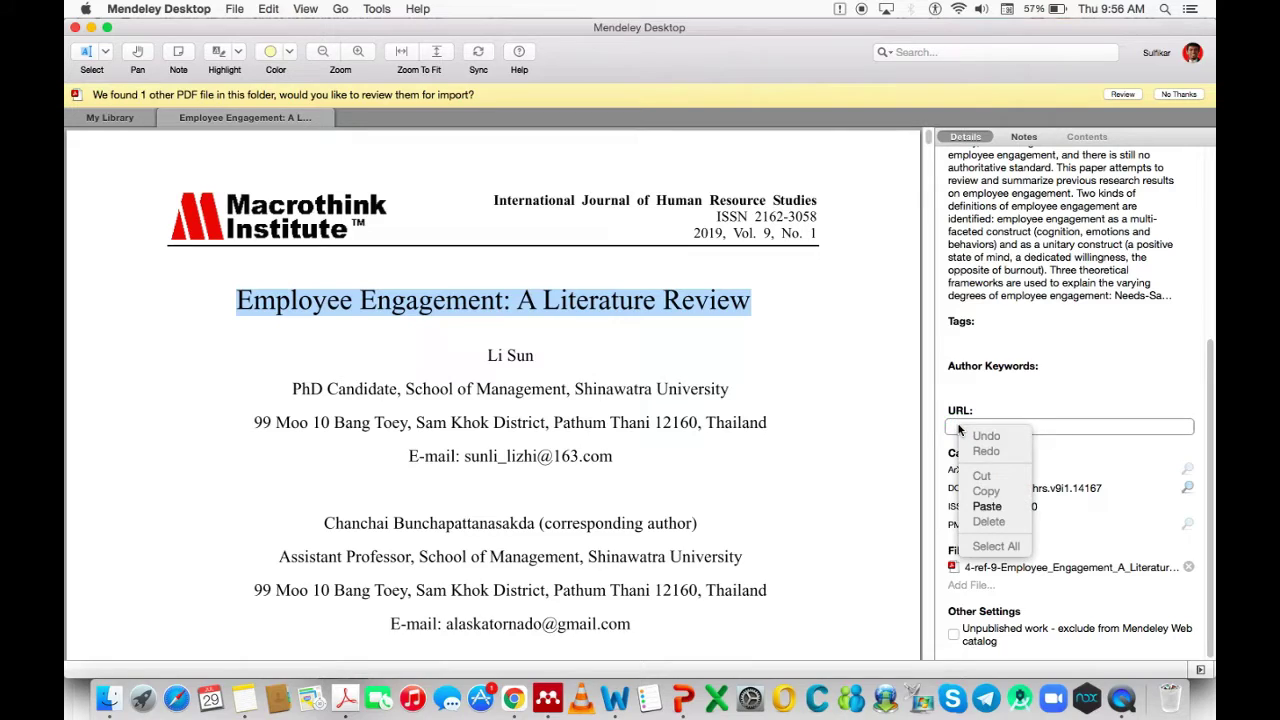
left_click(1005, 507)
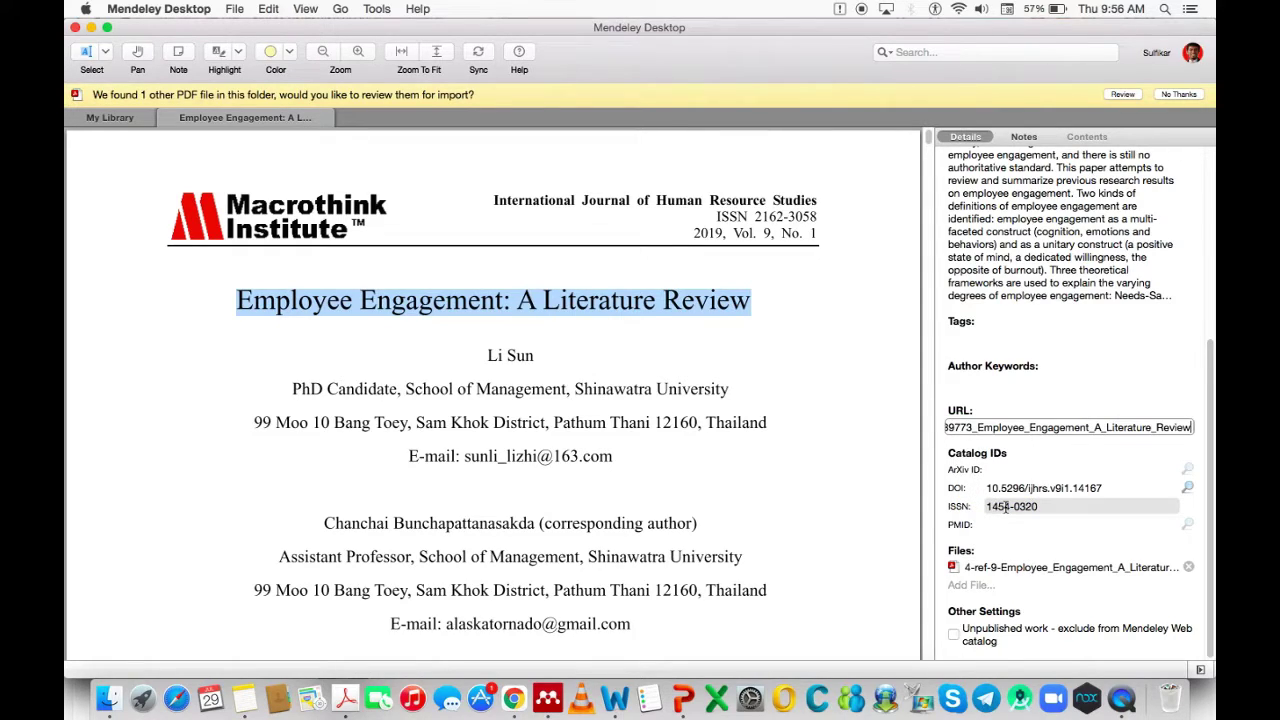
left_click(825, 458)
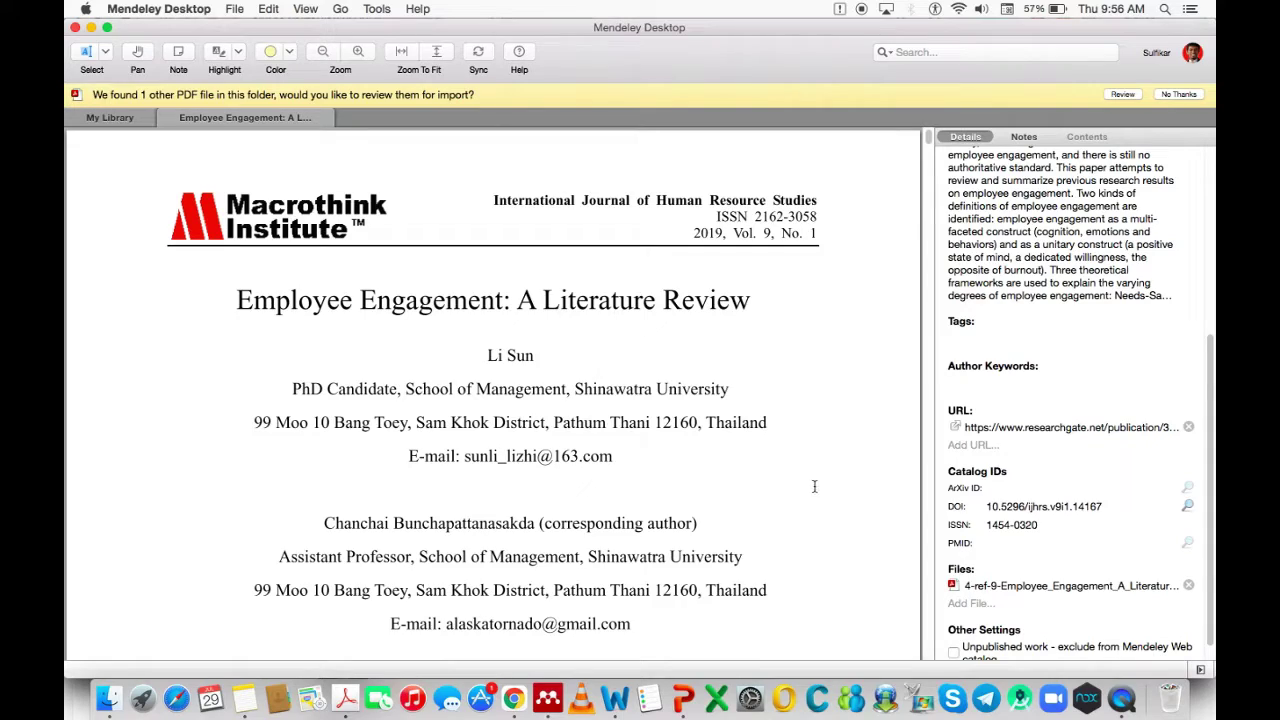
left_click(988, 520)
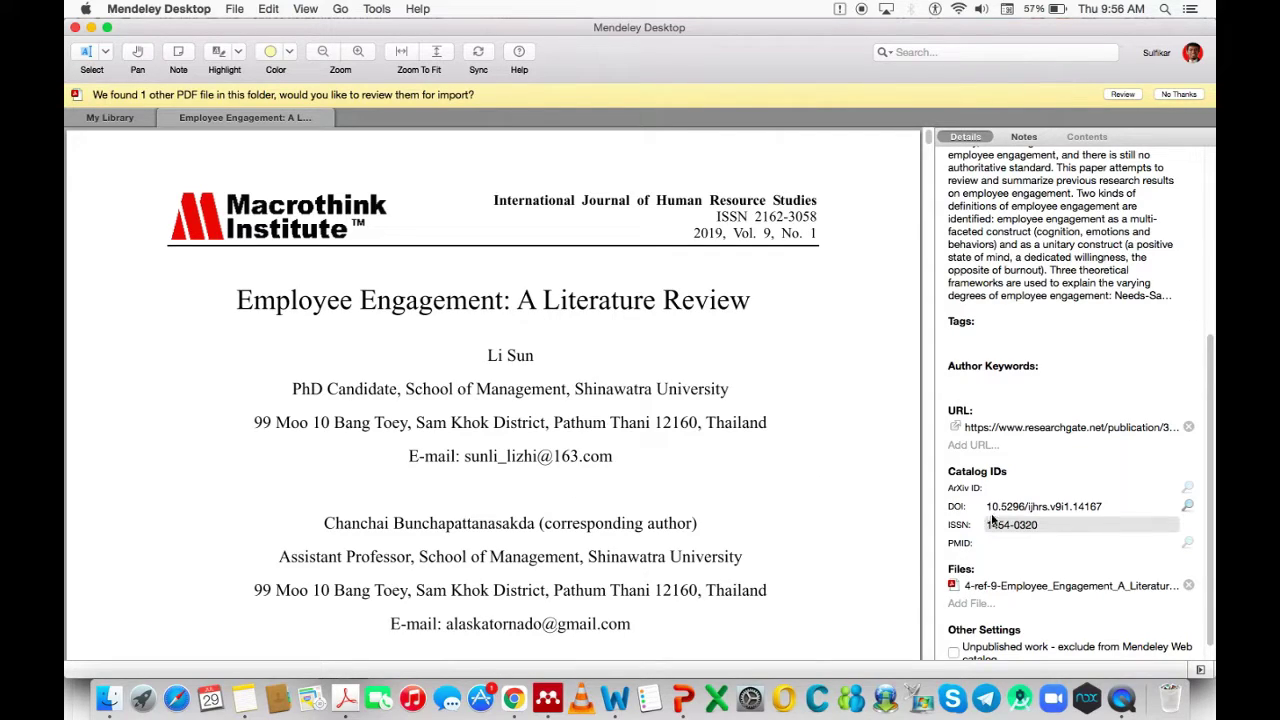
Return to Document3 in Word and refresh the Mendeley citations to update the bibliography
left_click(166, 118)
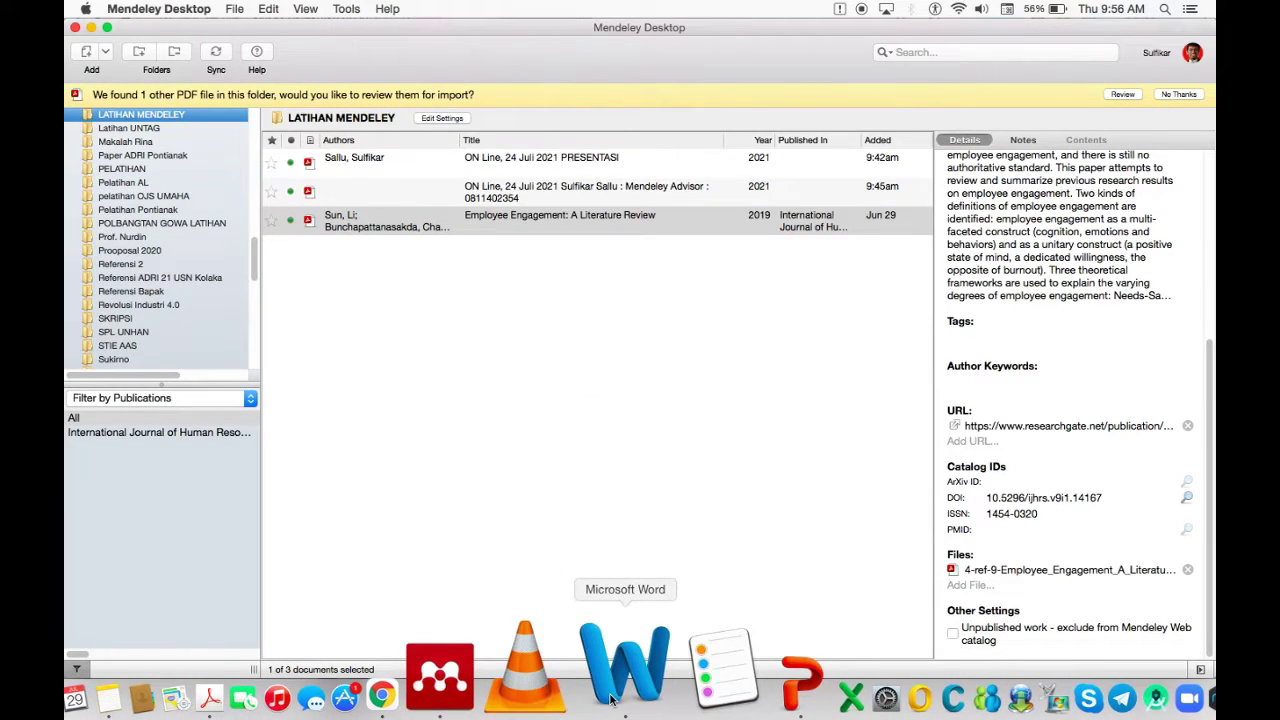
right_click(612, 698)
left_click(657, 550)
left_click(846, 354)
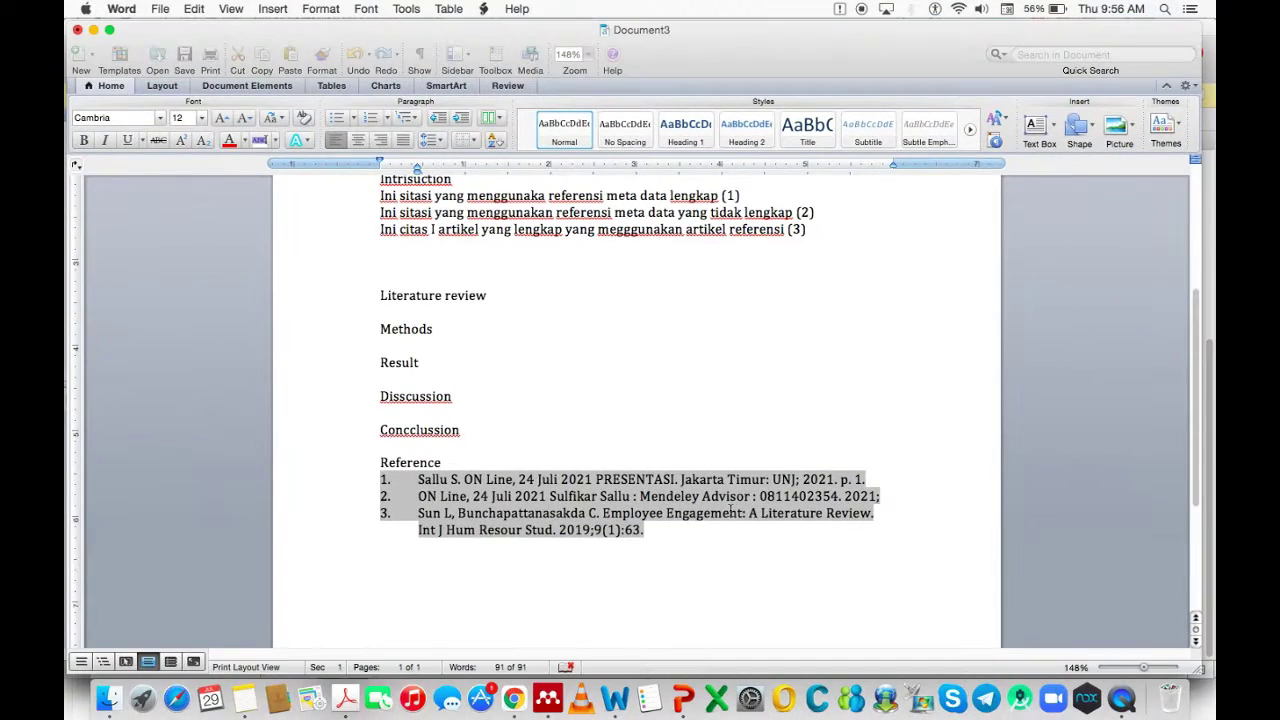
left_click(762, 536)
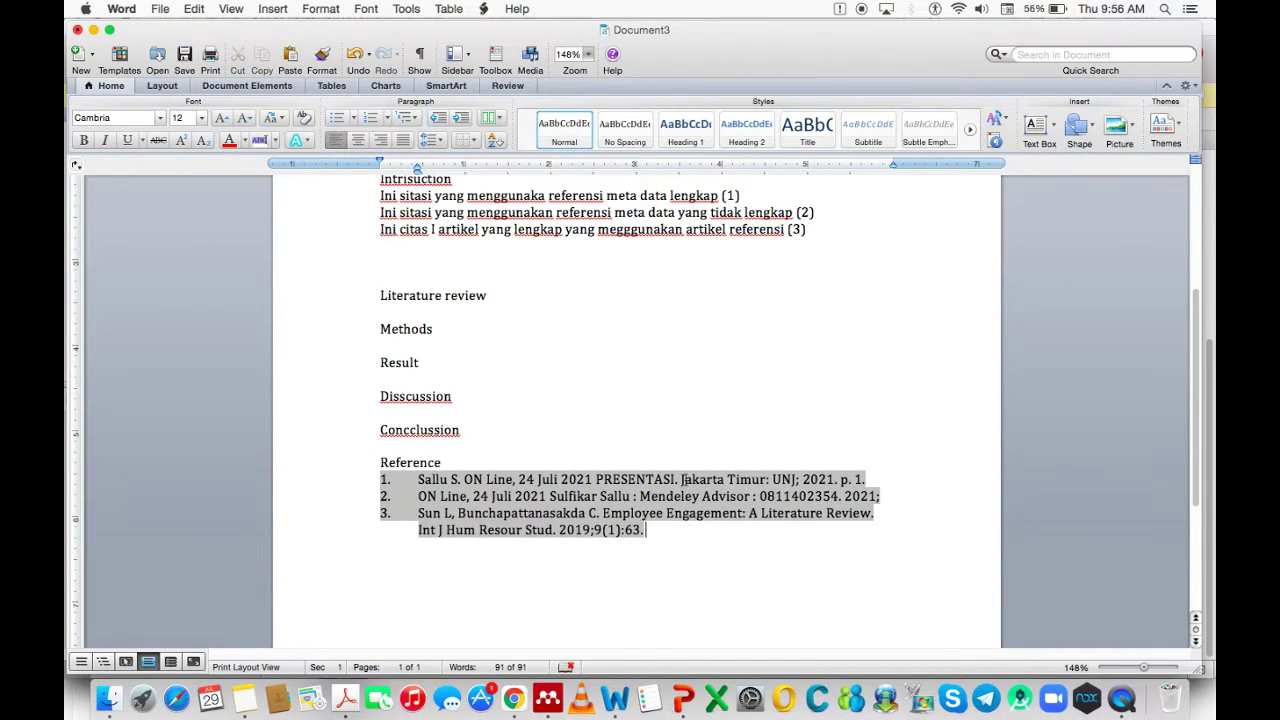
scroll(700, 517, "up", 1)
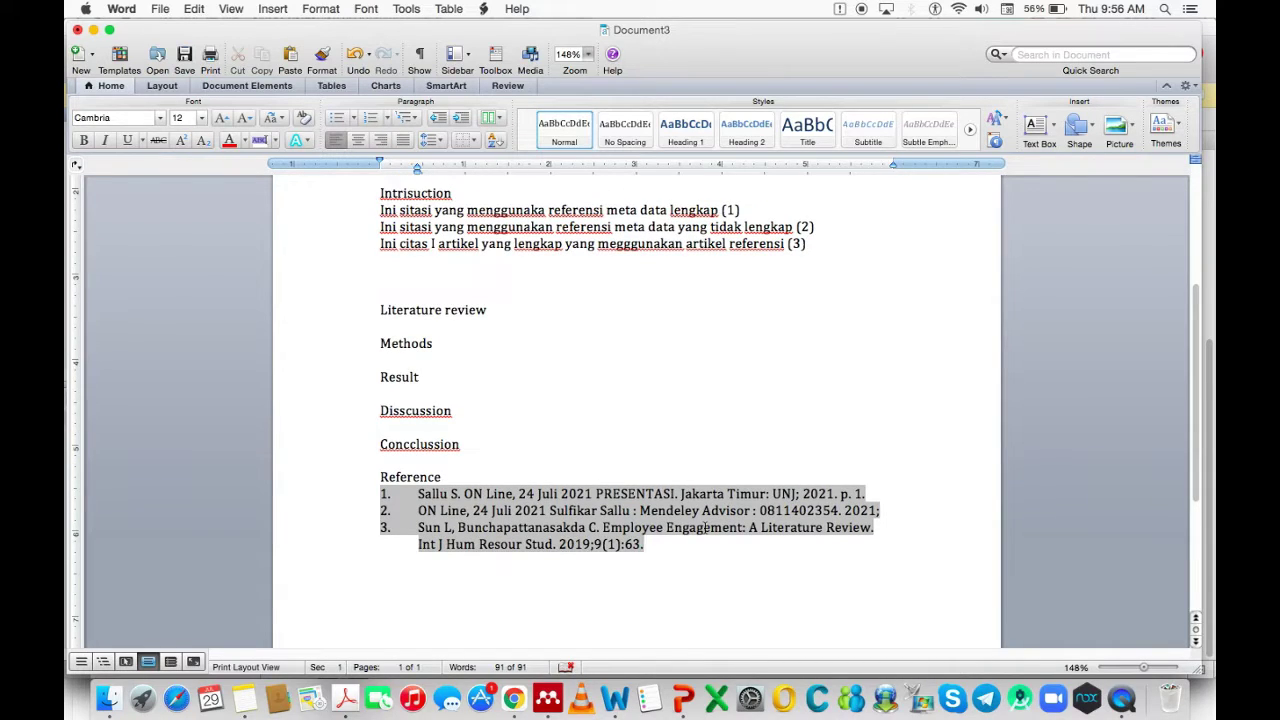
left_click(484, 9)
mouse_move(506, 57)
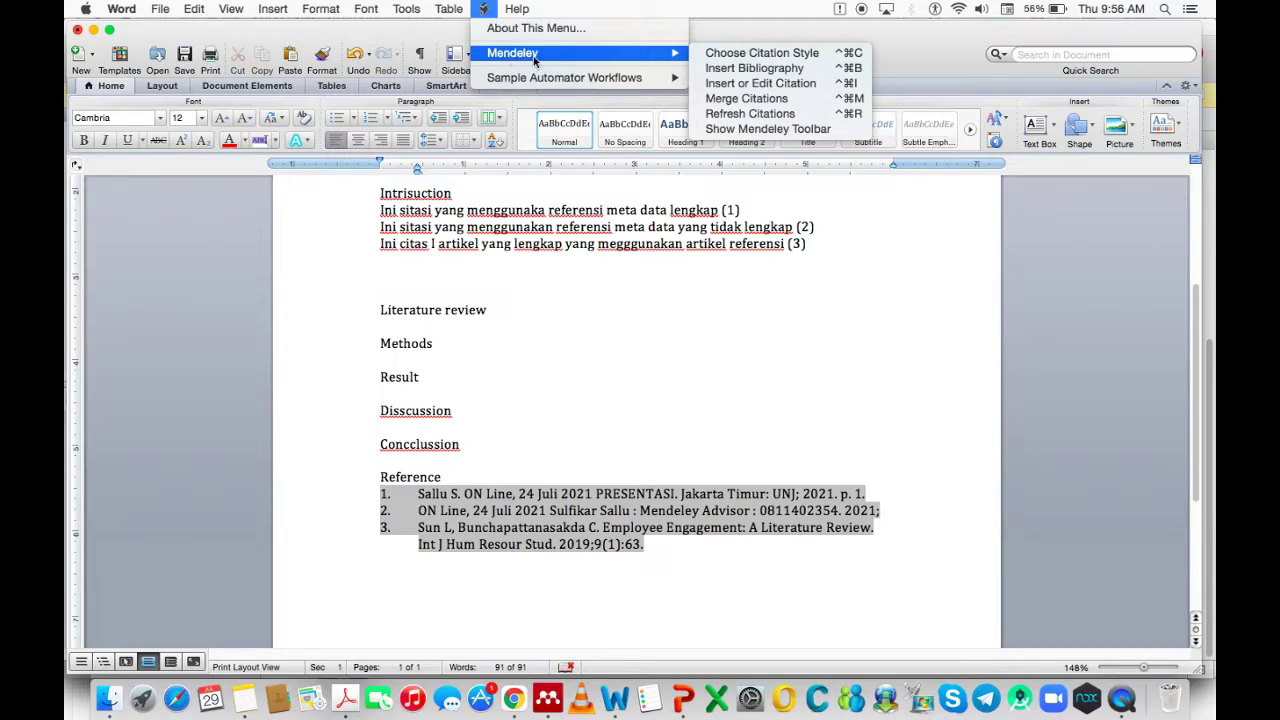
left_click(715, 114)
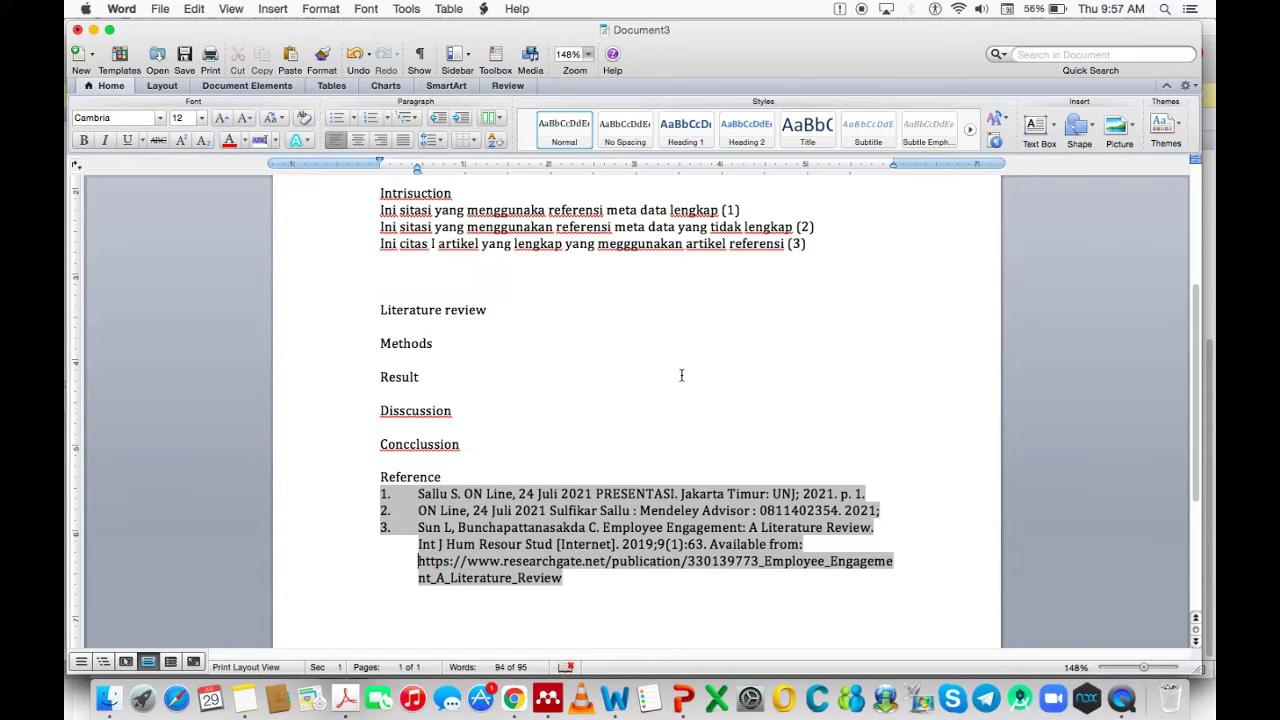
Switch to Mendeley Desktop and mark the details of the document without an author, added at 9:45am, as correct
left_click(556, 682)
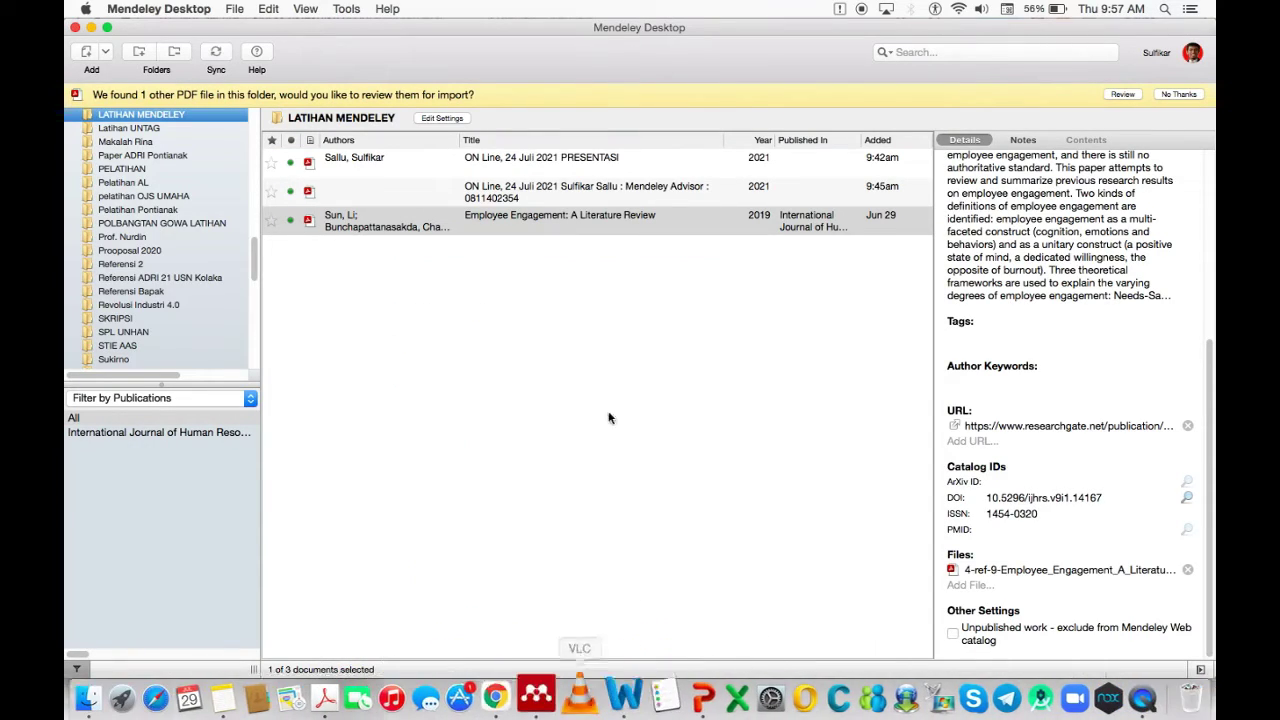
left_click(376, 160)
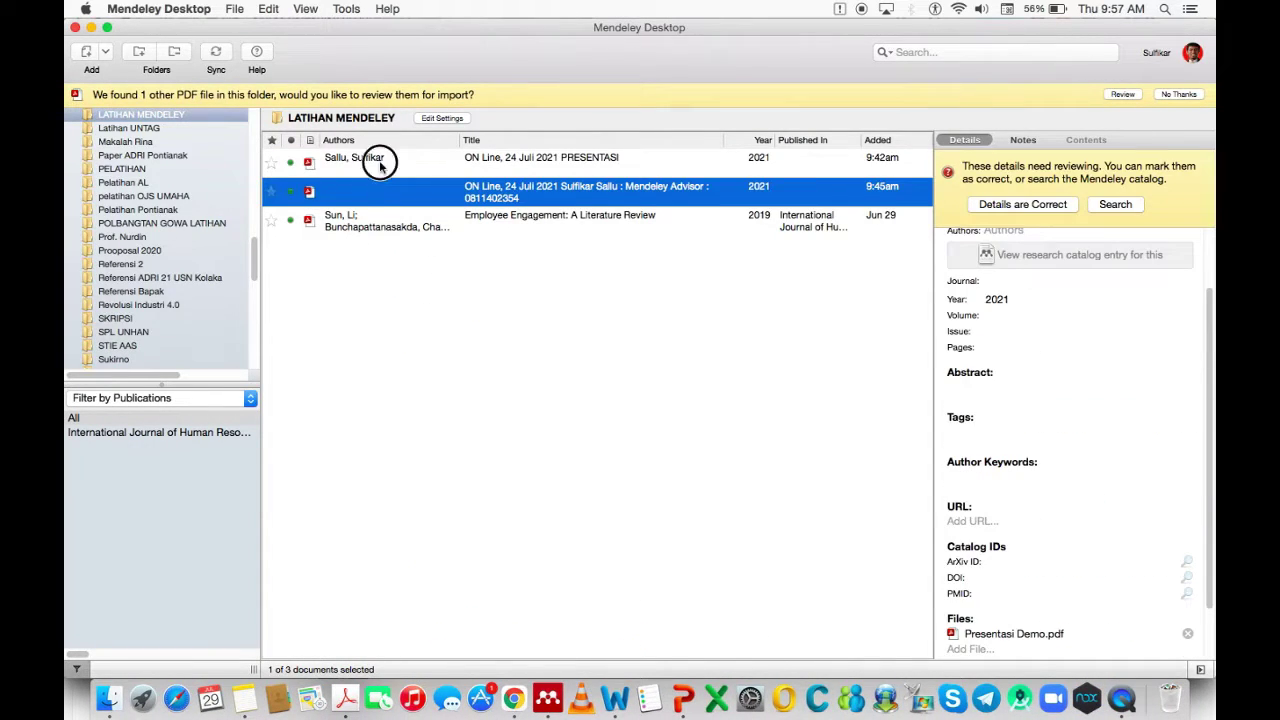
left_click(378, 196)
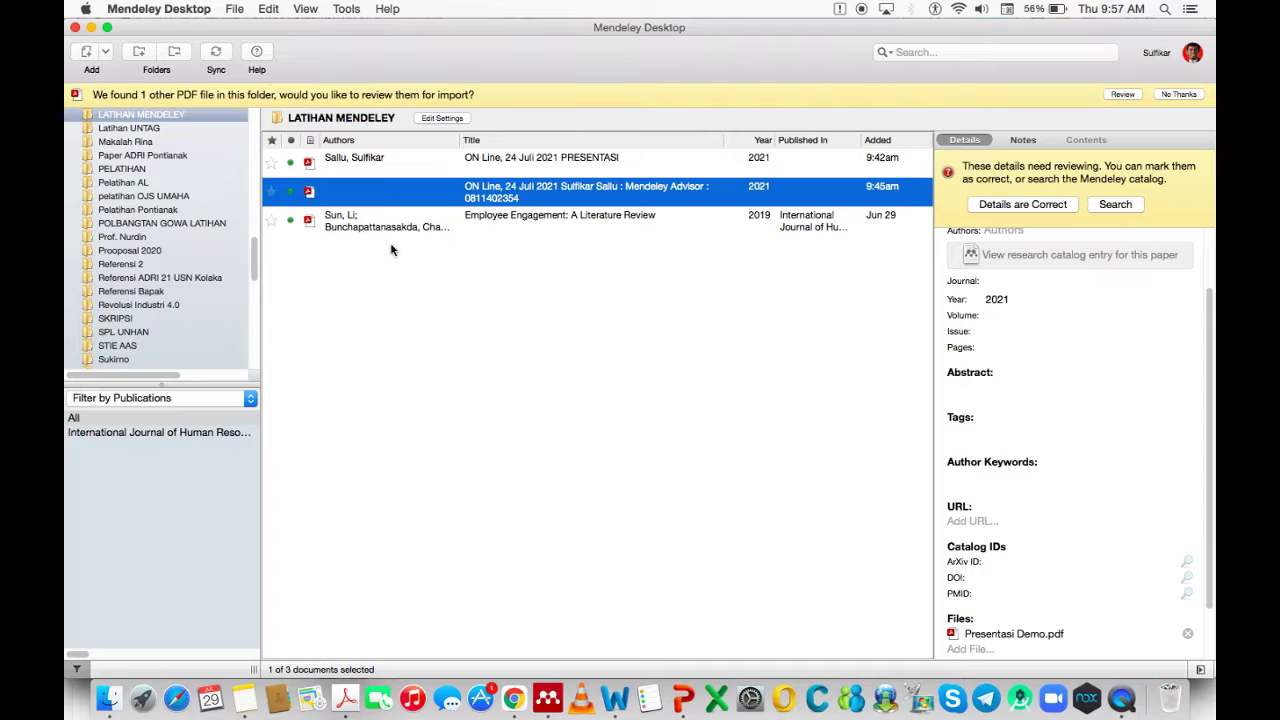
left_click(1045, 206)
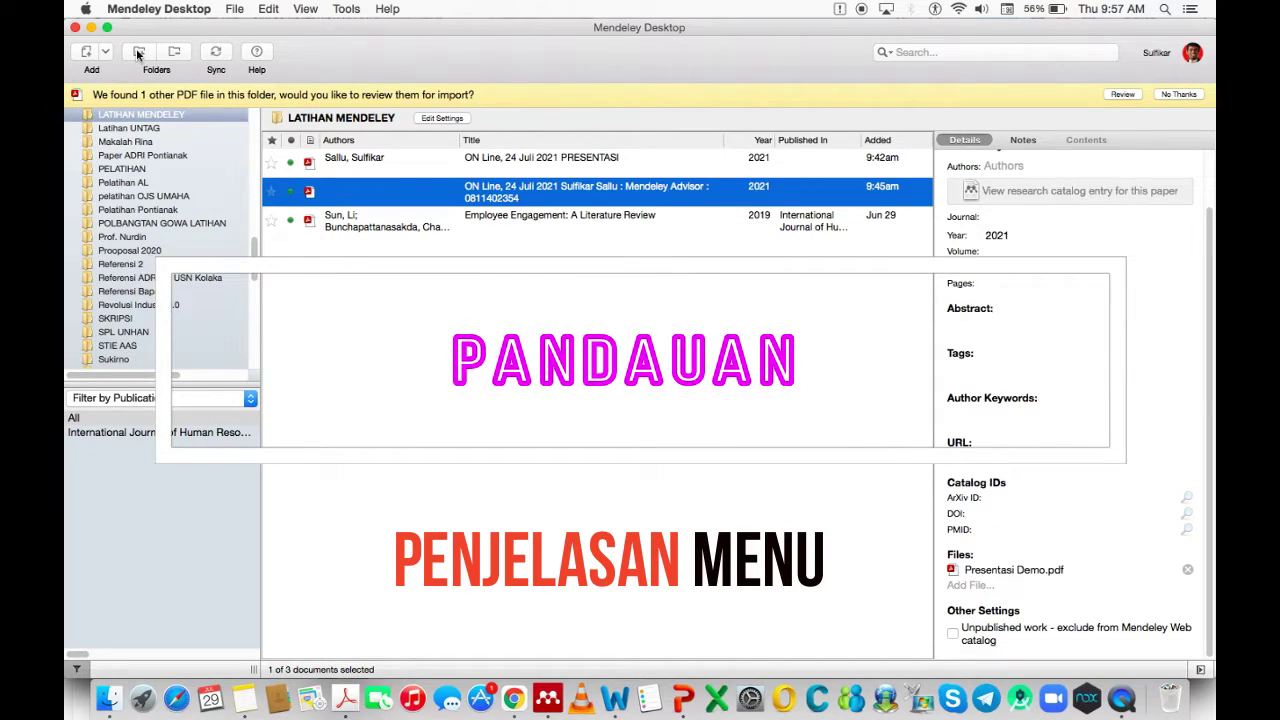
Request removal of the LATIHAN MENDELEY folder and decline the confirmation
left_click(176, 56)
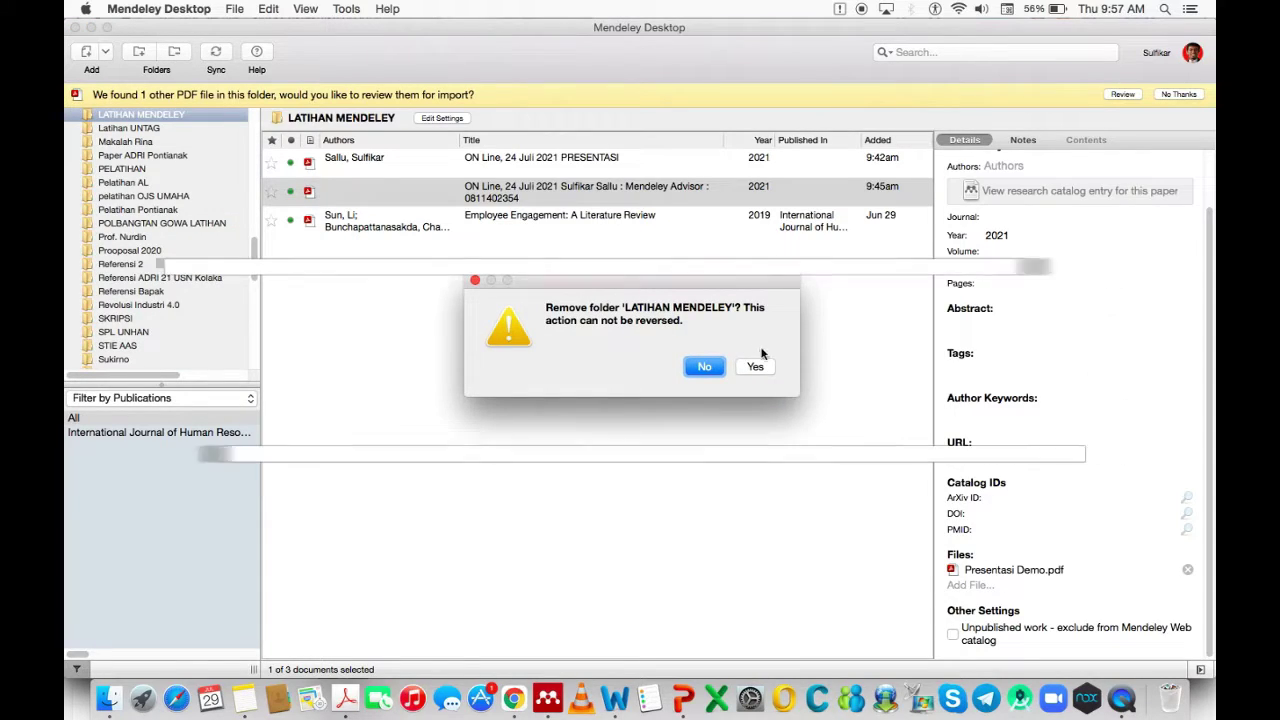
left_click(707, 370)
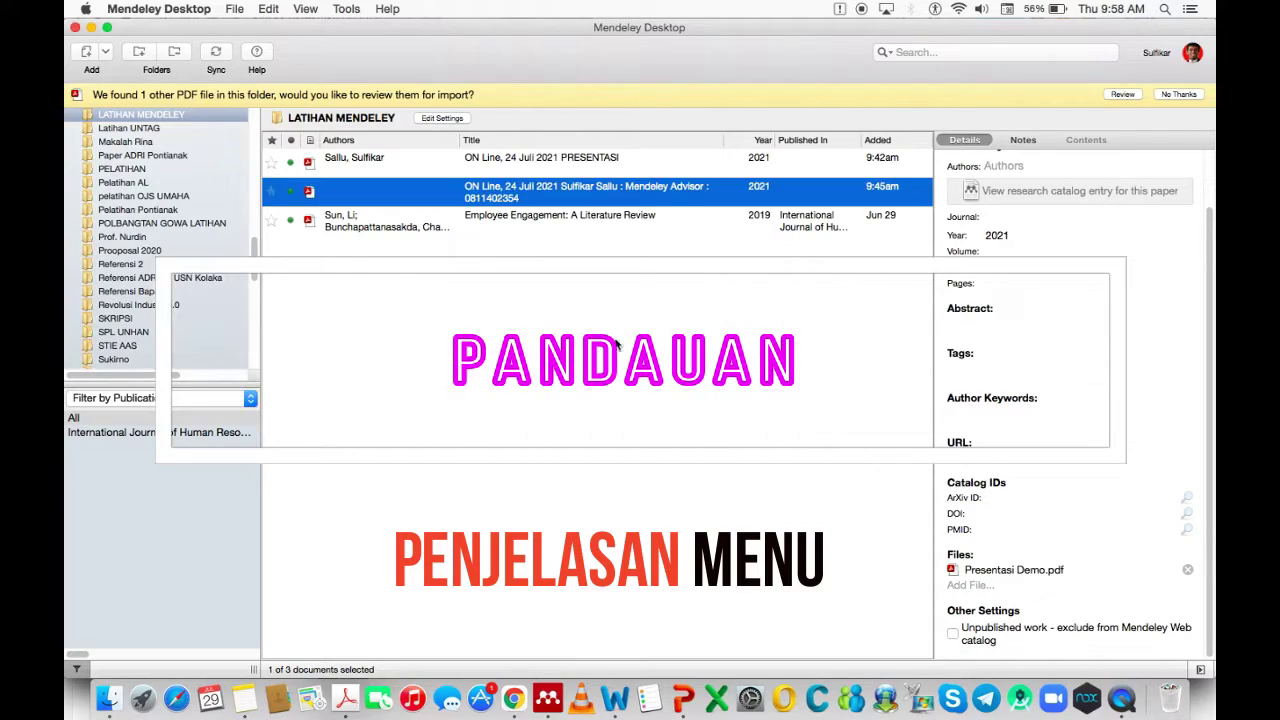
Create a subfolder with the default name inside the LATIHAN MENDELEY folder and remove it
left_click(135, 51)
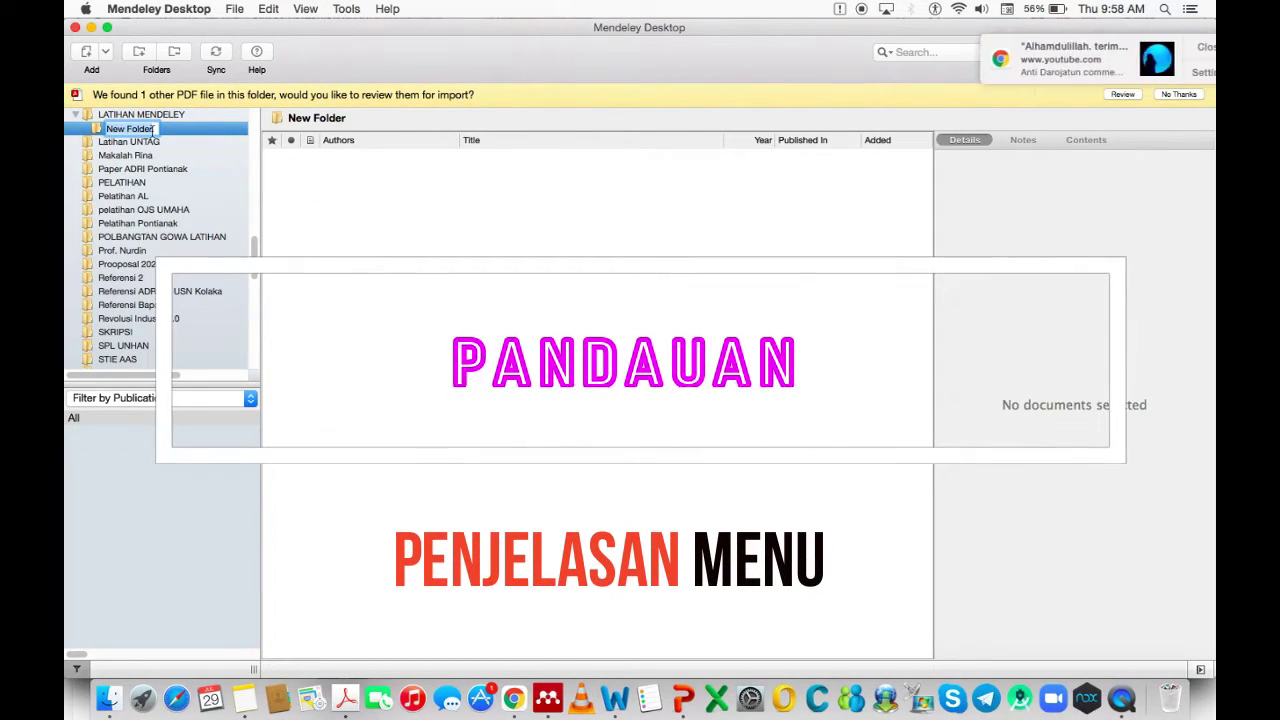
left_click(92, 128)
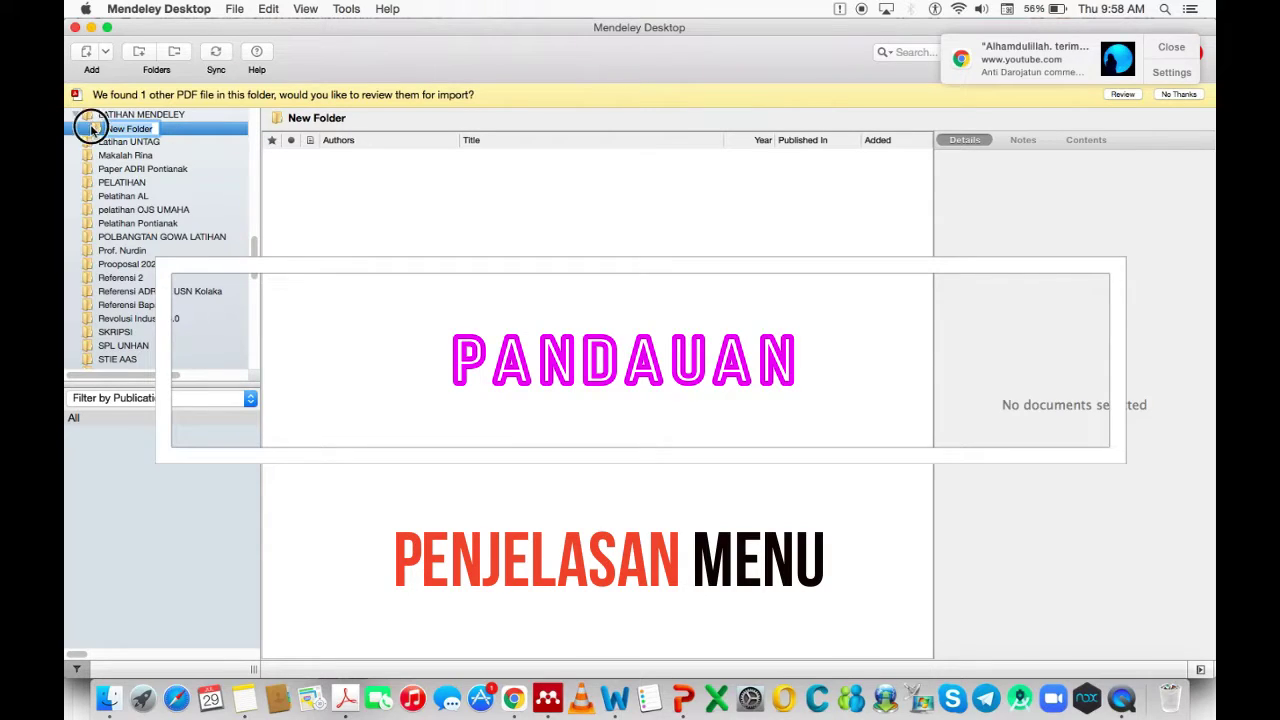
left_click(193, 133)
left_click(164, 114)
left_click(158, 128)
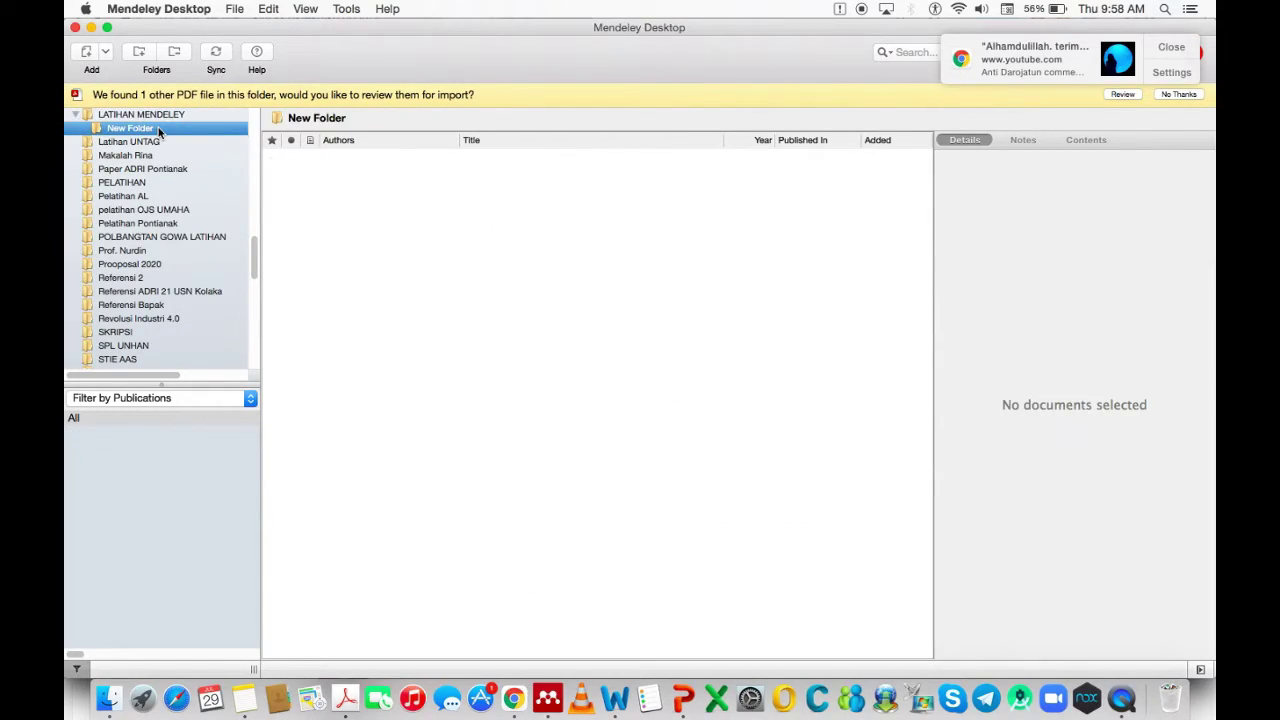
left_click(174, 51)
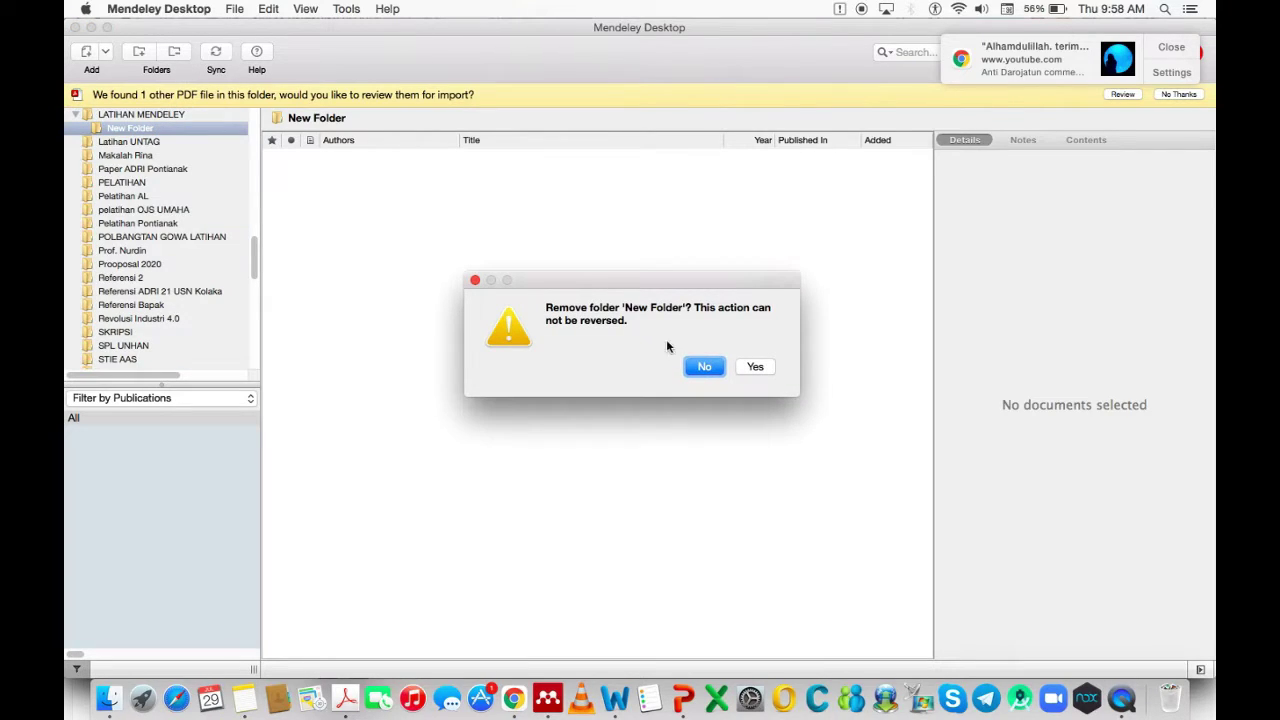
left_click(755, 366)
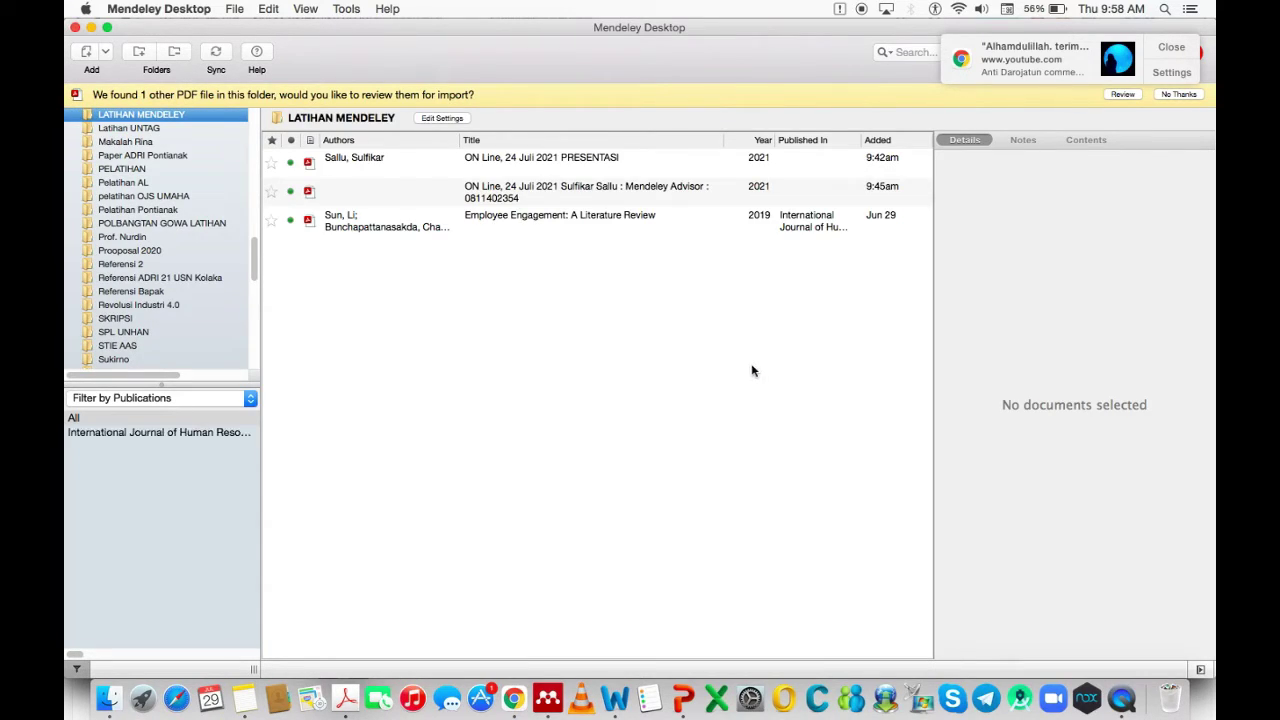
Add another default-named subfolder under LATIHAN MENDELEY and delete it again
double_click(89, 116)
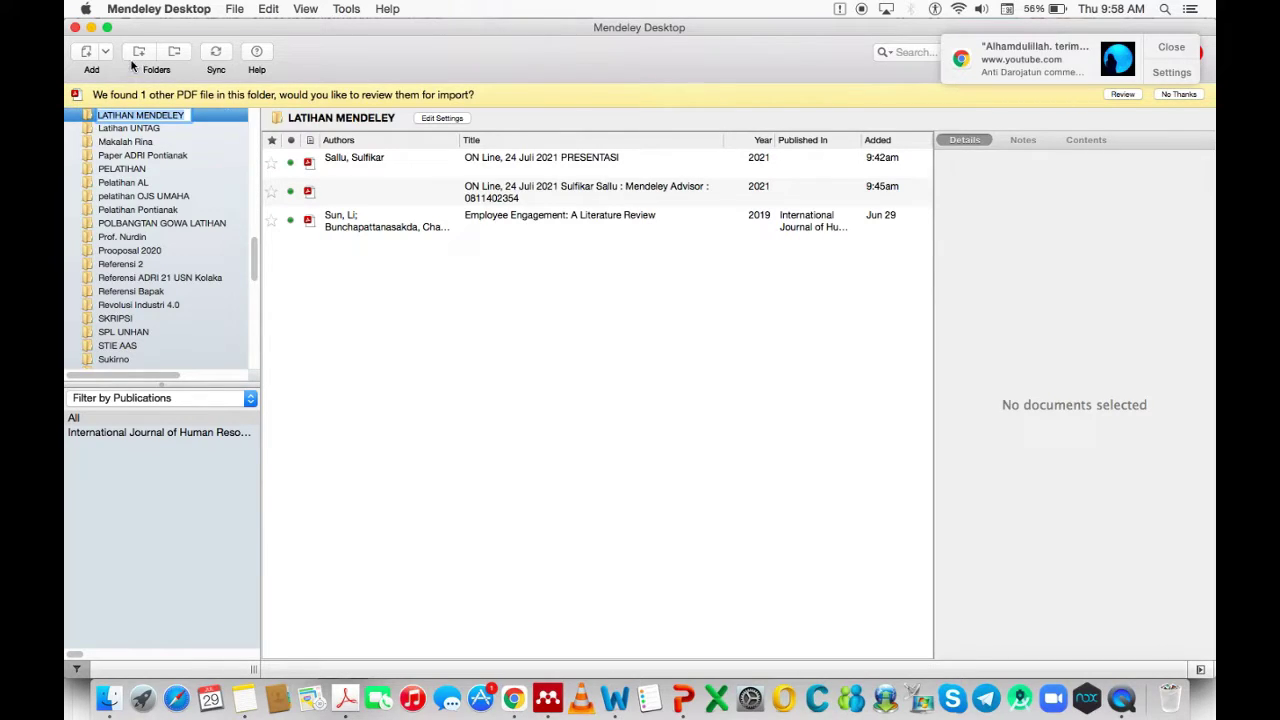
left_click(137, 128)
left_click(145, 115)
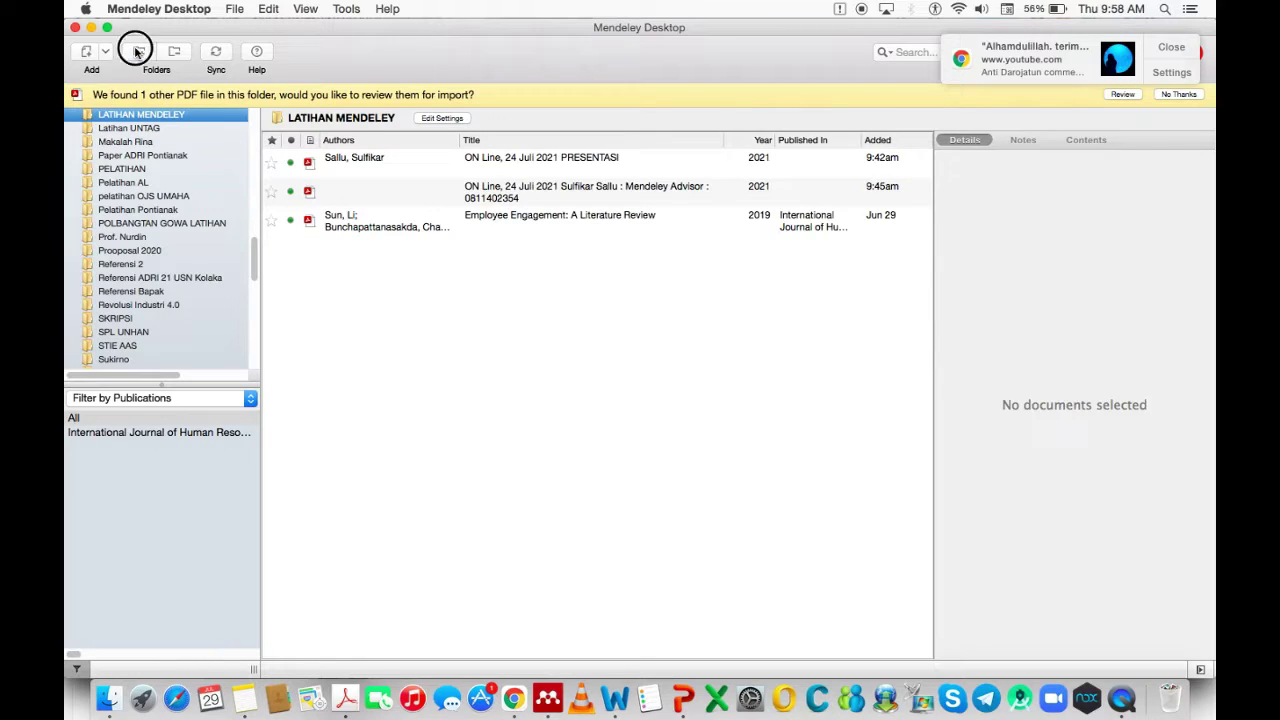
left_click(138, 55)
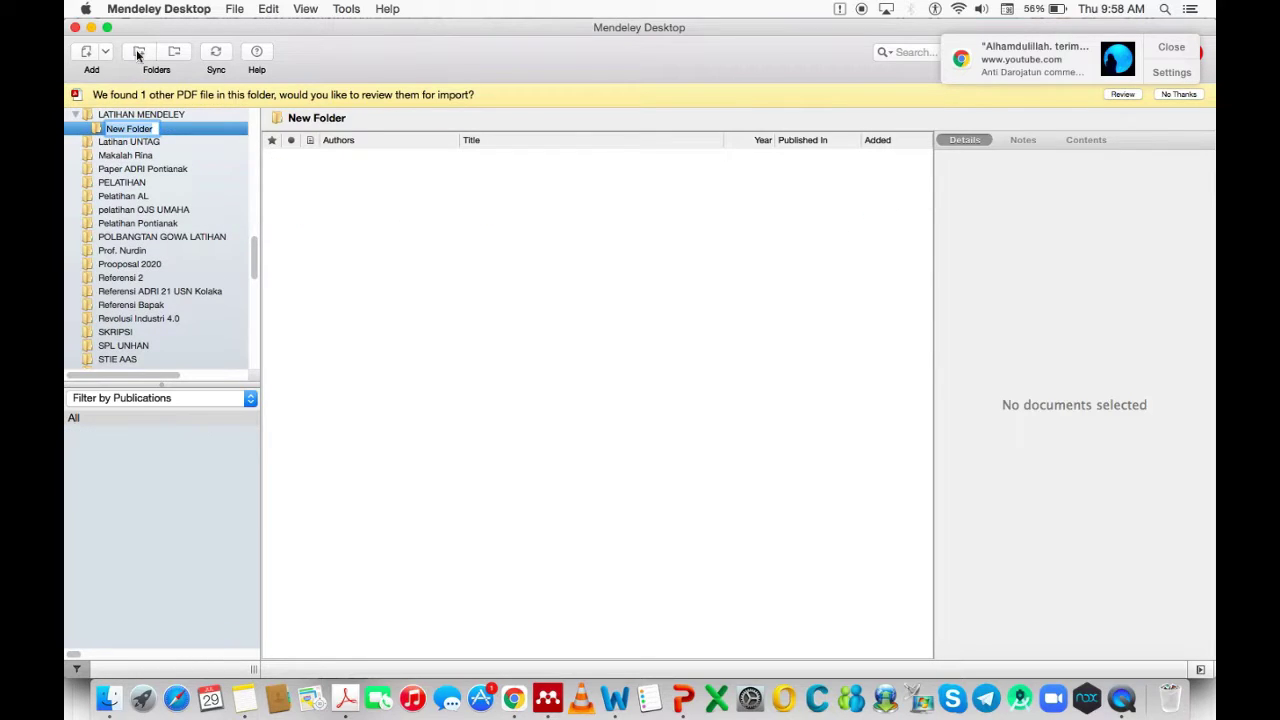
left_click(90, 142)
left_click(100, 130)
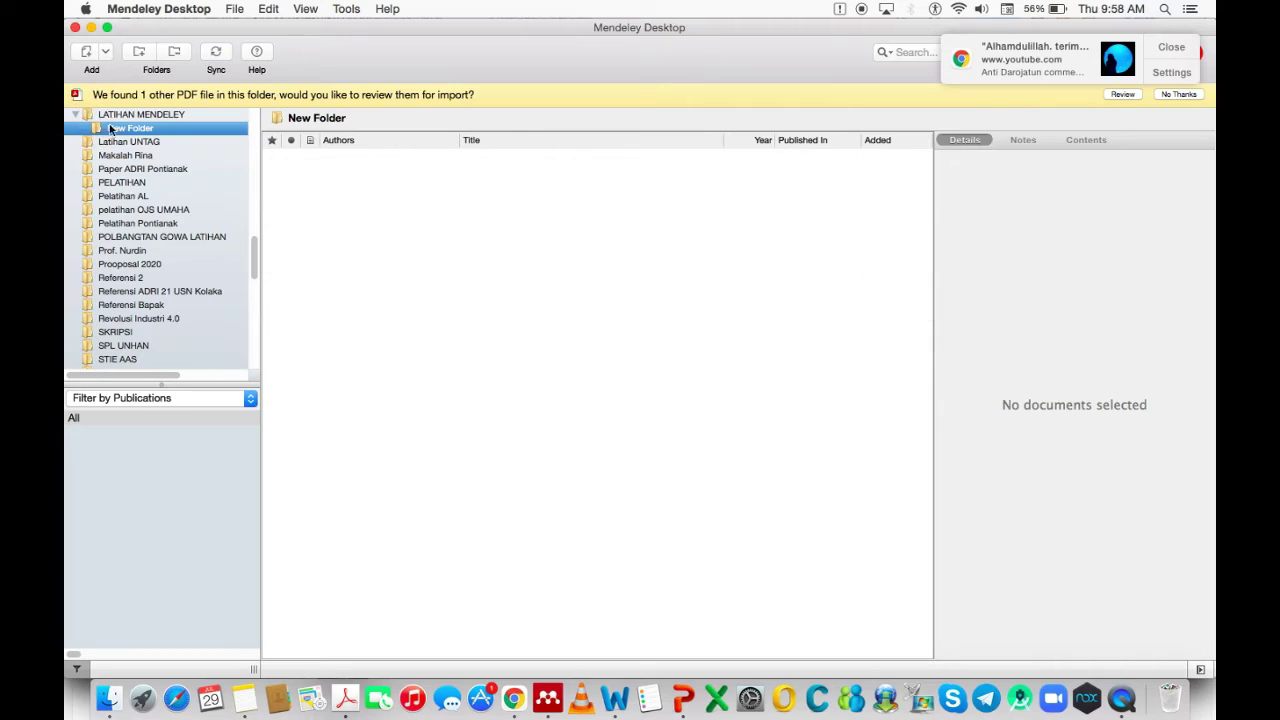
left_click(176, 54)
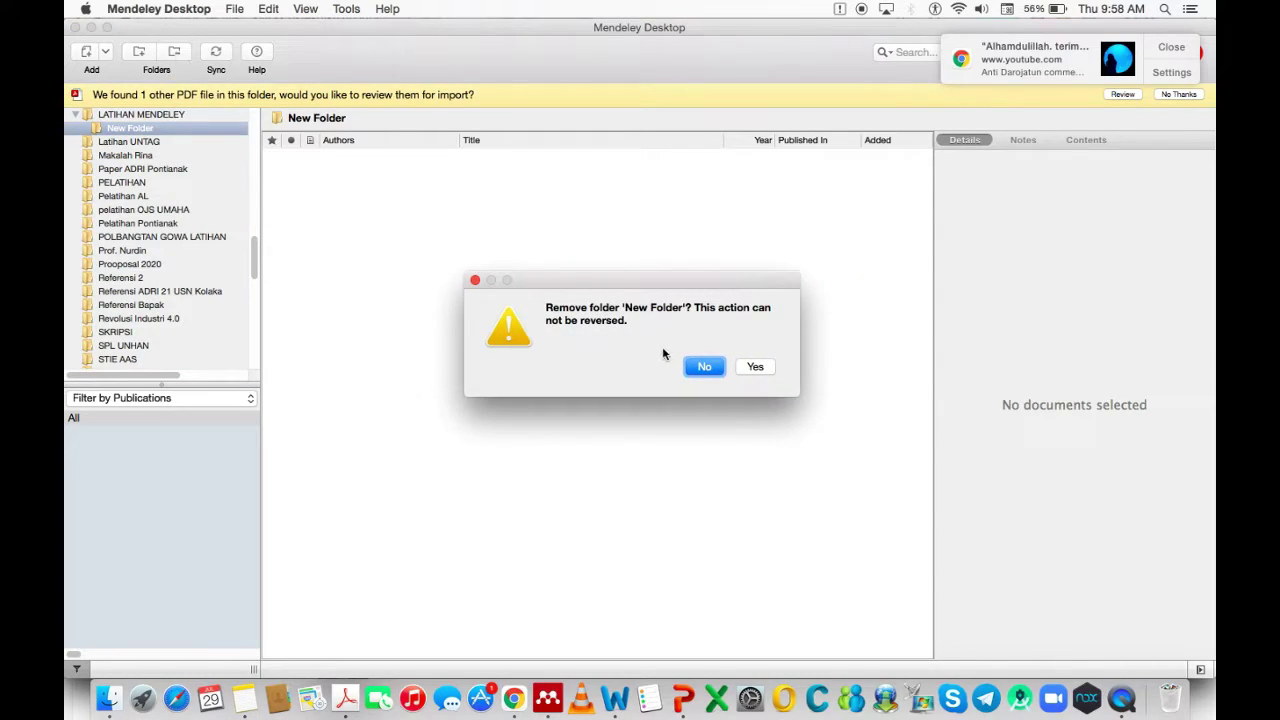
left_click(755, 367)
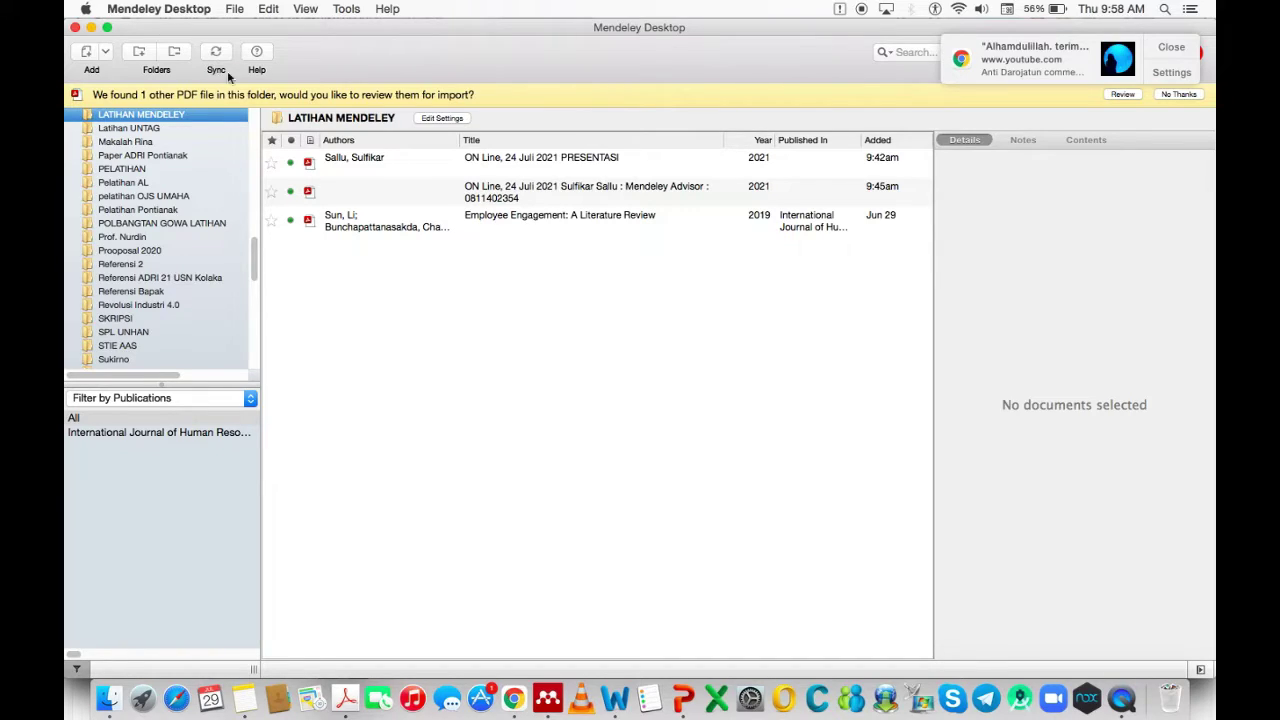
Dismiss the browser notification and synchronize the Mendeley library
left_click(1176, 50)
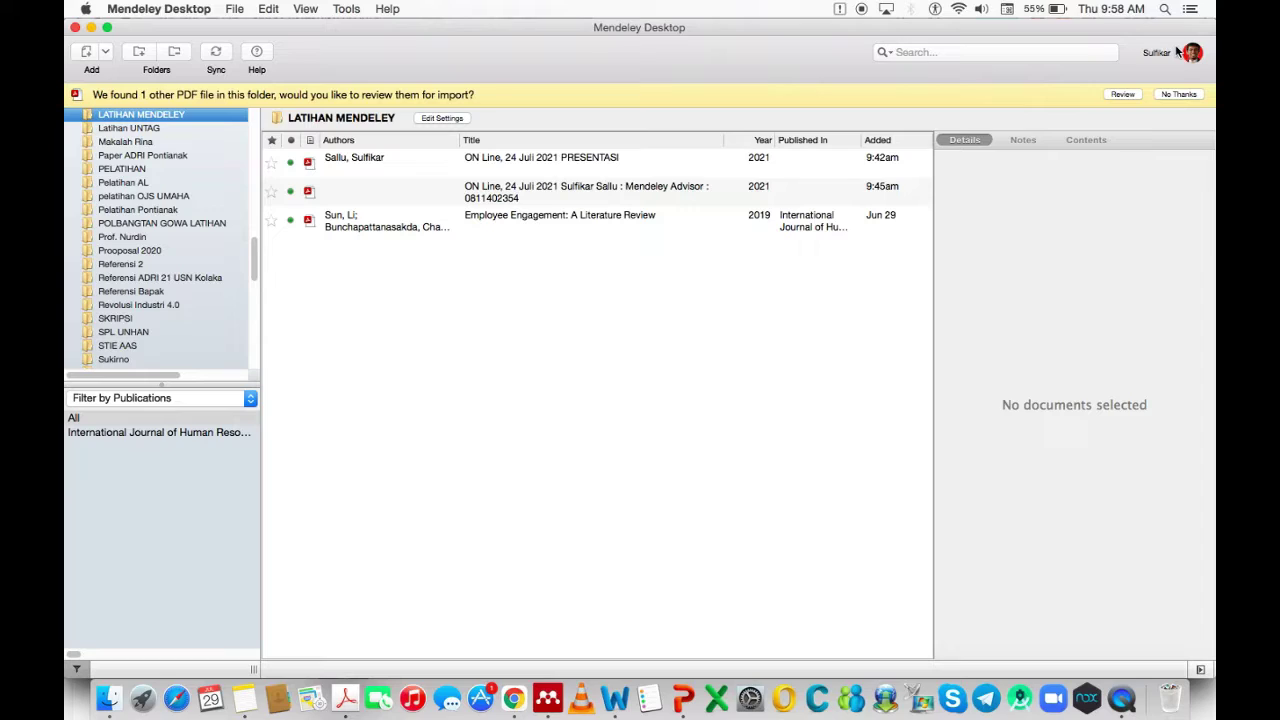
left_click(217, 55)
View the Watched Folders preferences and cancel them without choosing a folder
left_click(234, 9)
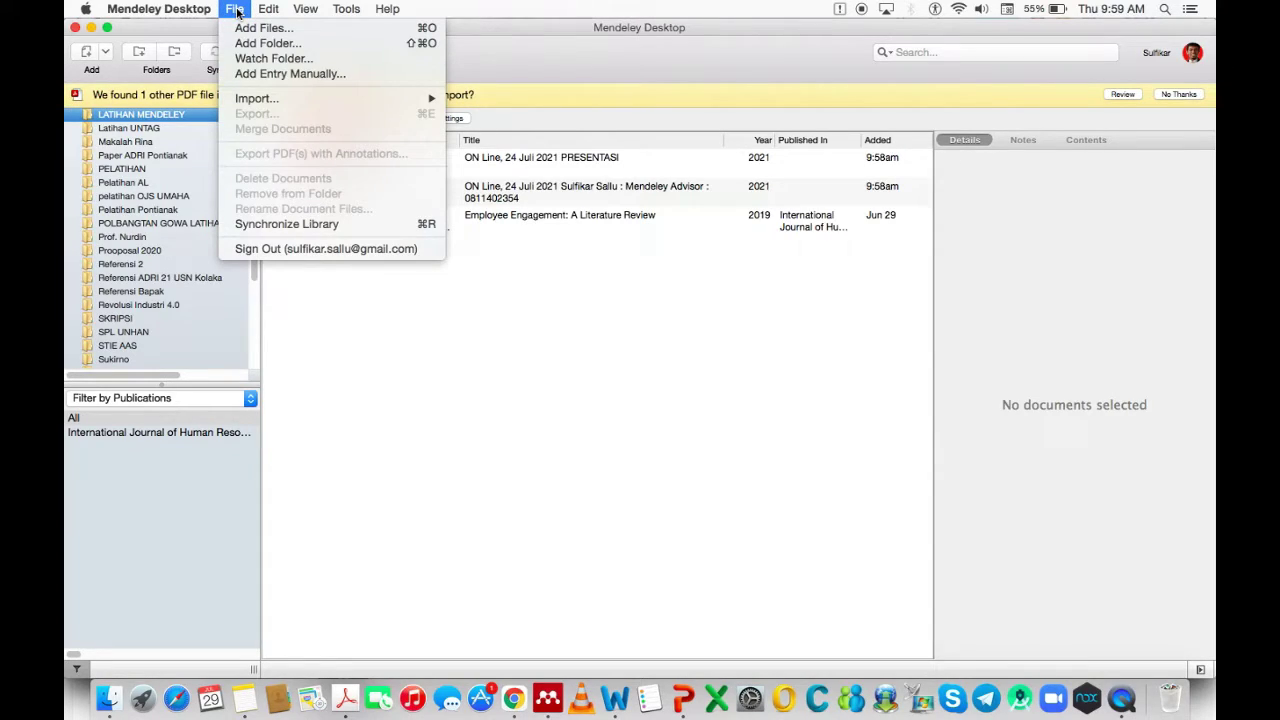
left_click(247, 60)
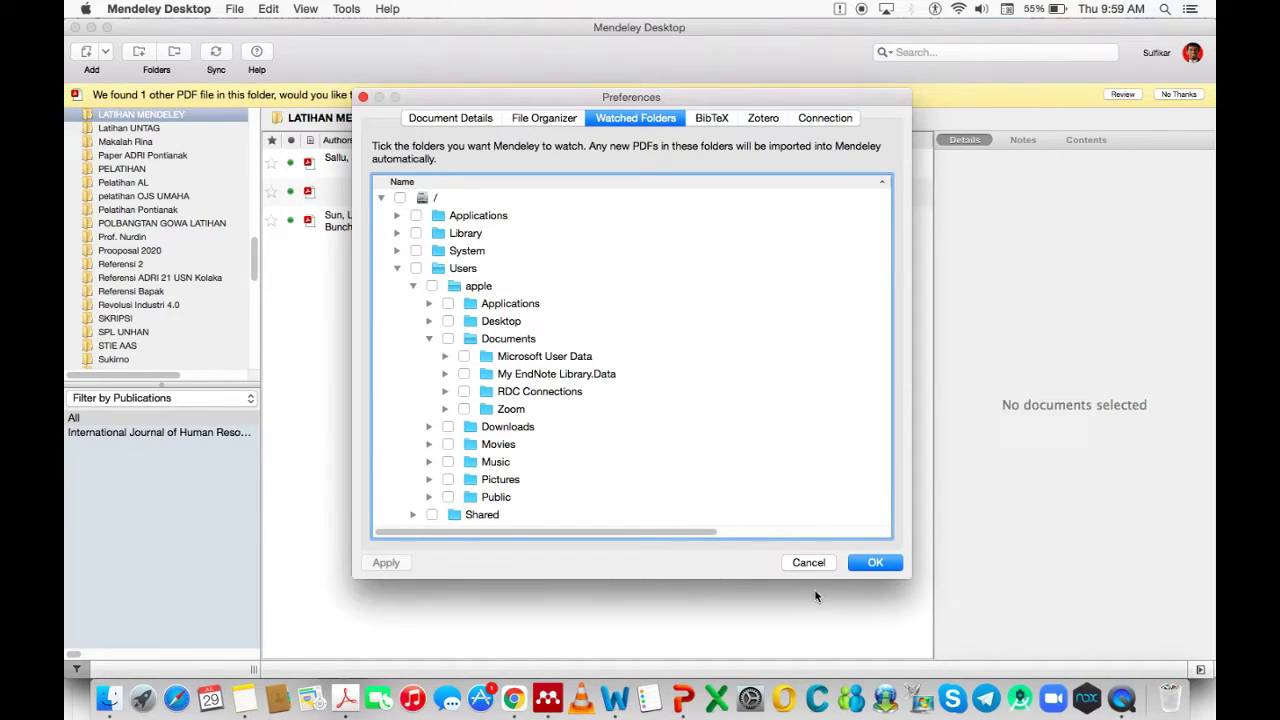
left_click(813, 563)
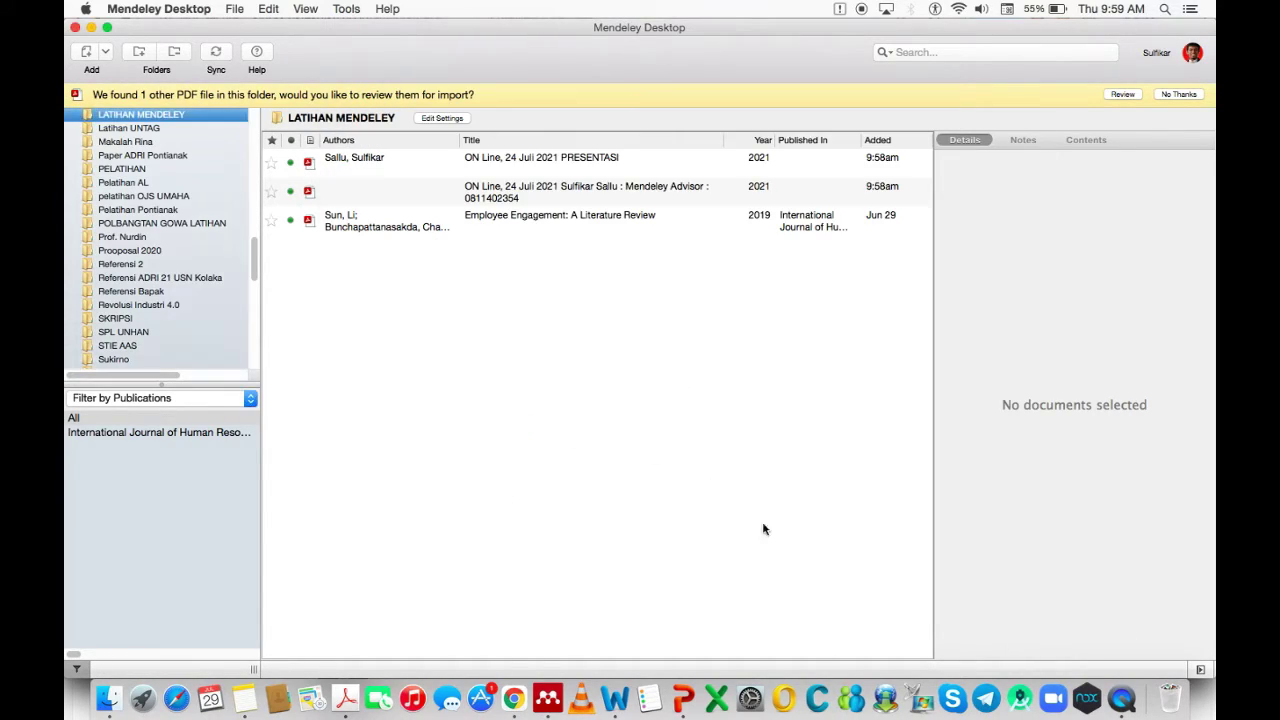
Display the LATIHAN MENDELEY documents as formatted citations
left_click(233, 10)
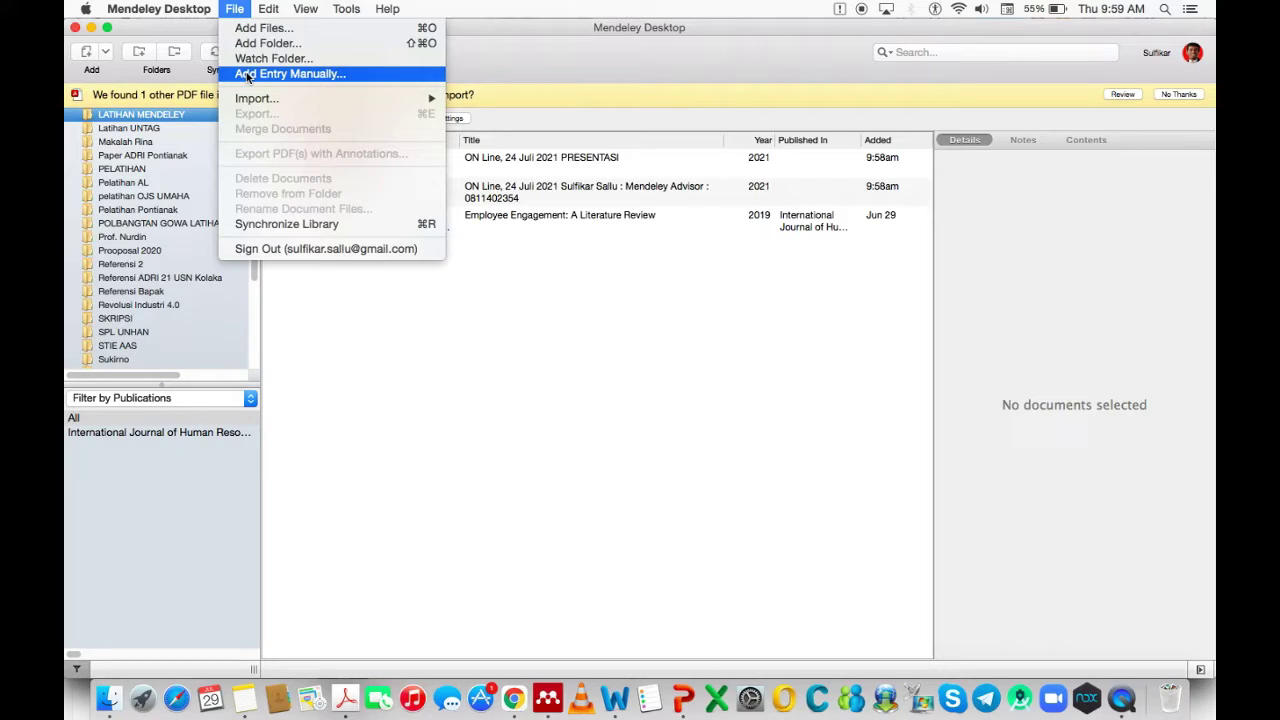
mouse_move(258, 99)
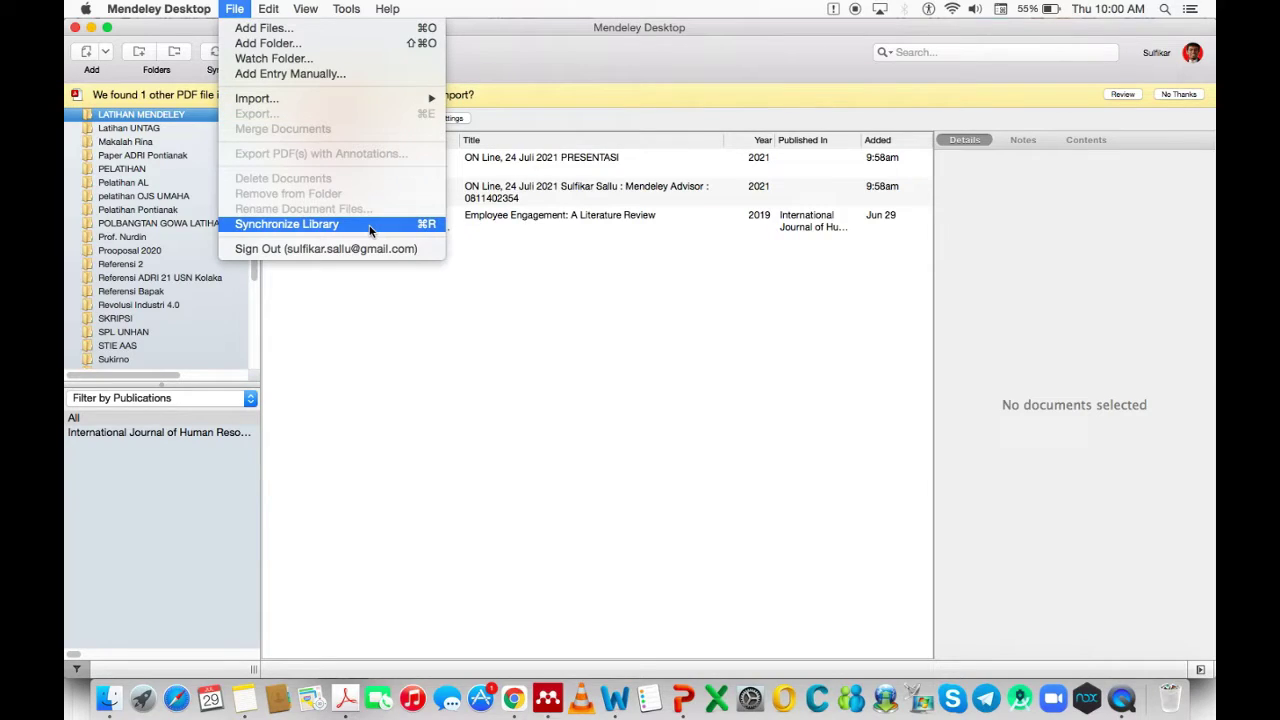
mouse_move(271, 14)
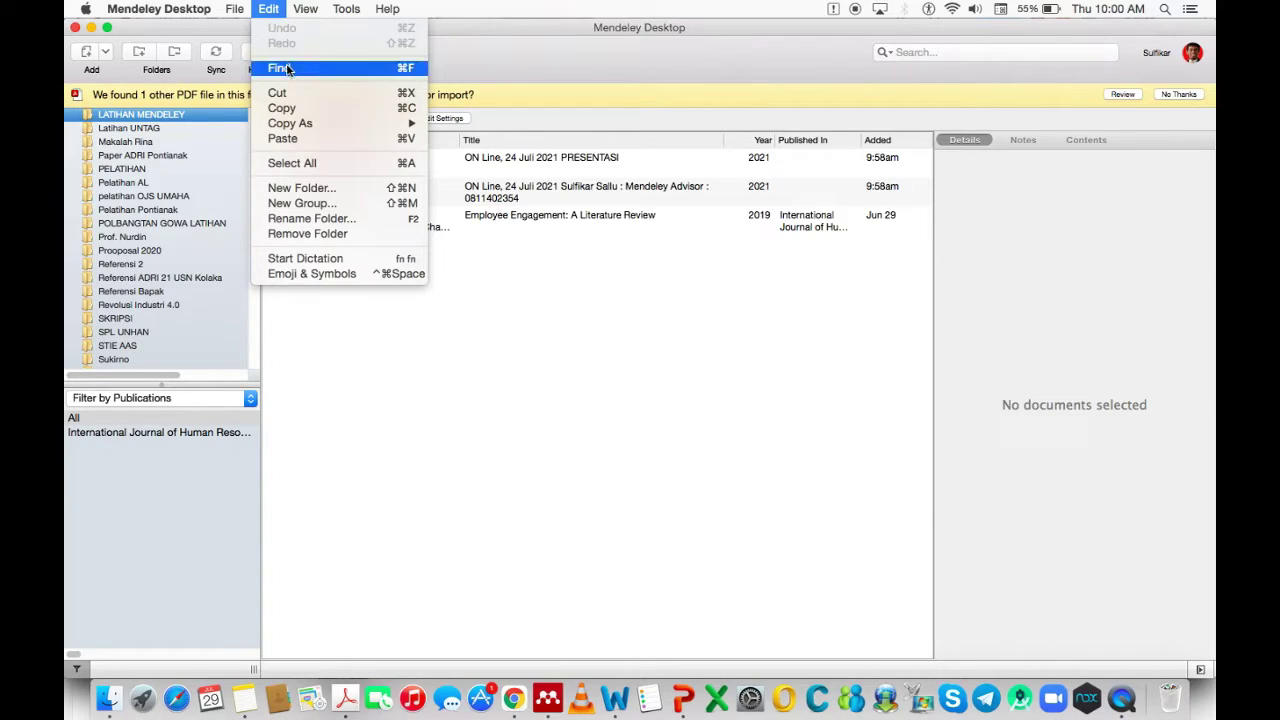
mouse_move(286, 126)
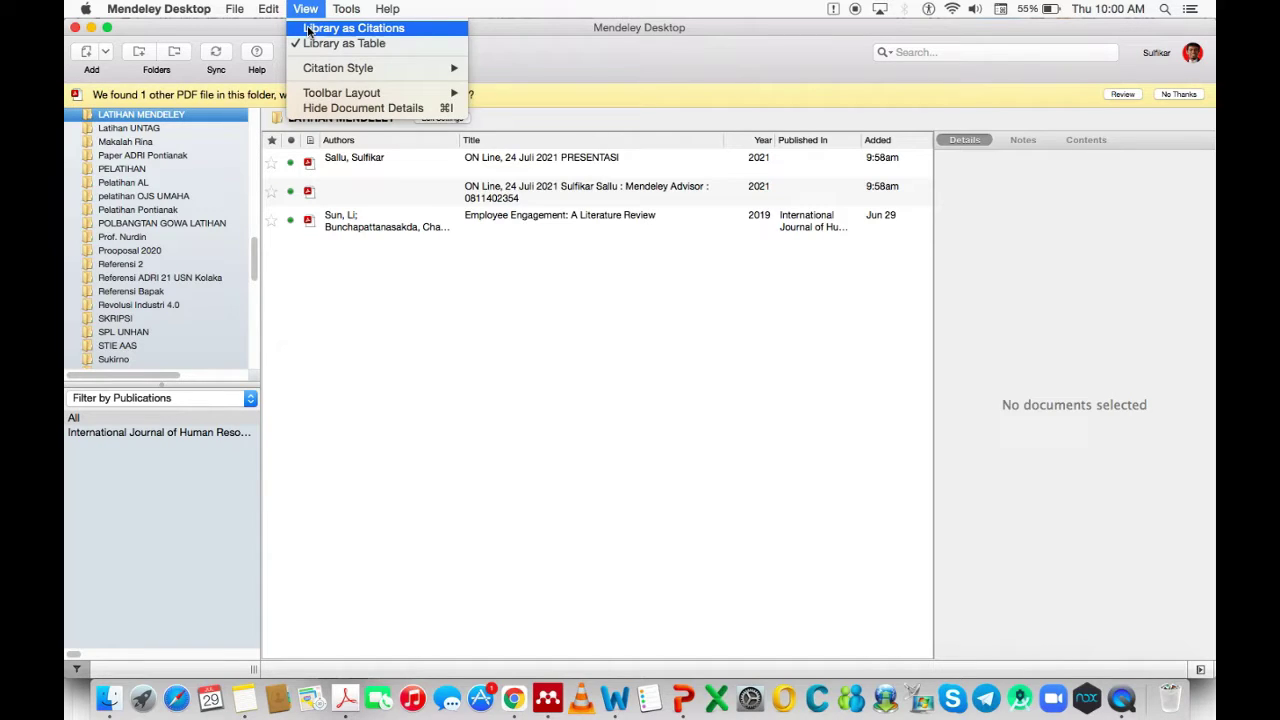
left_click(308, 29)
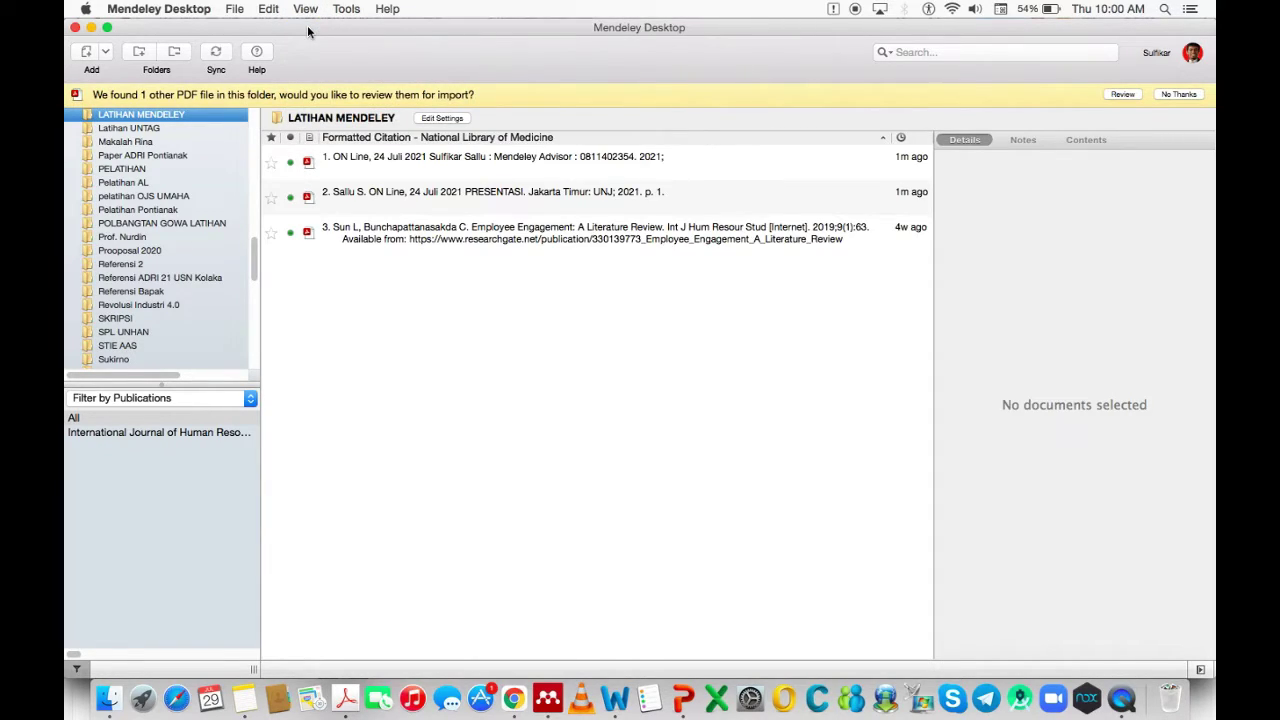
Switch the document list to the table view and back to the citations view
left_click(305, 10)
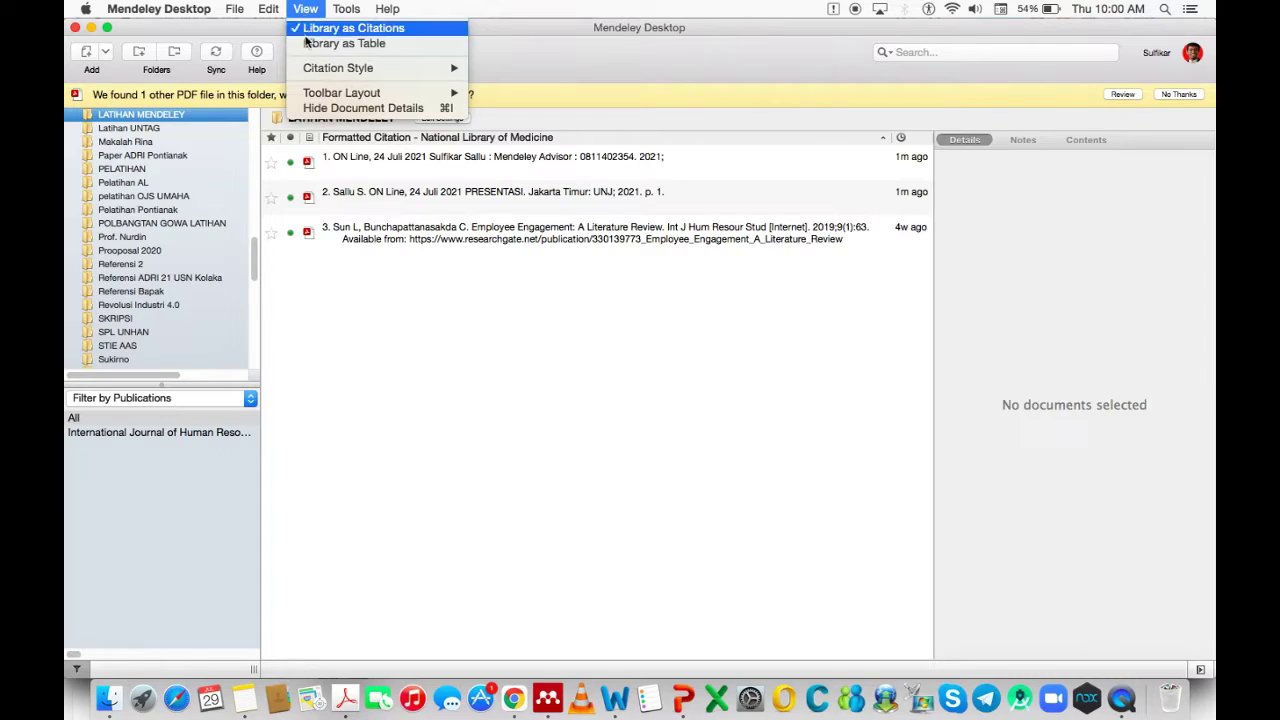
left_click(310, 43)
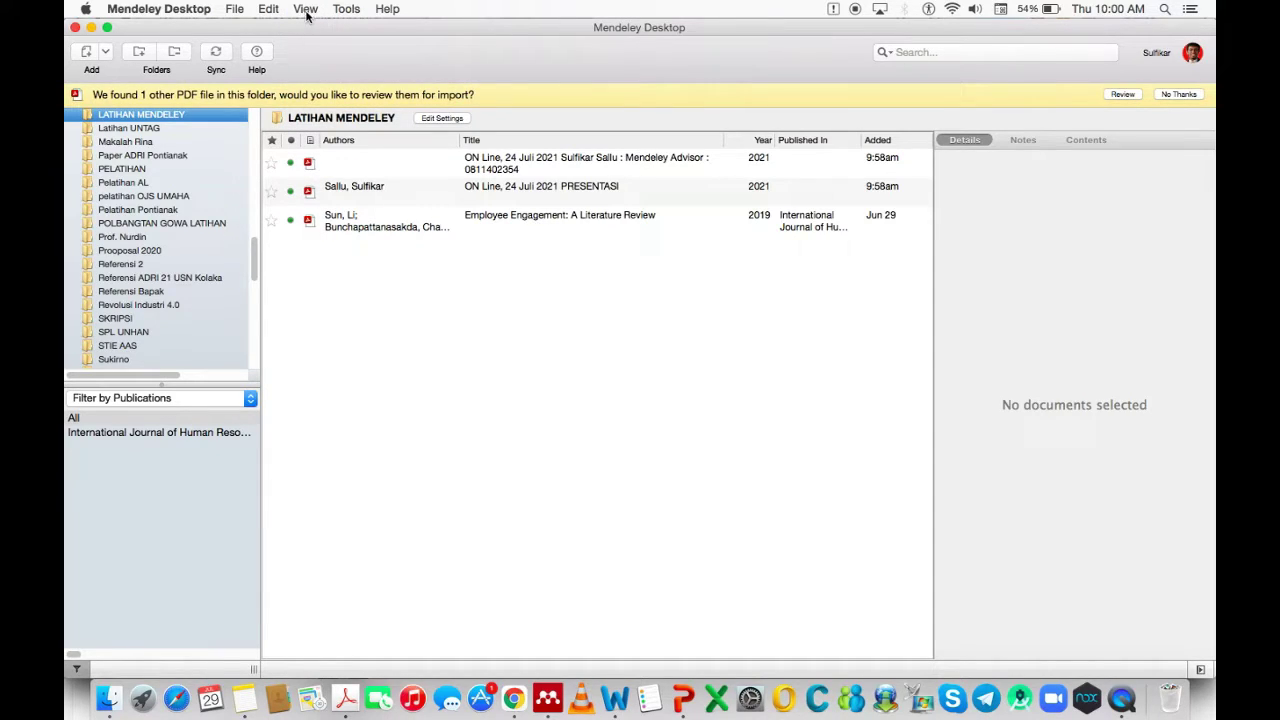
left_click(305, 10)
left_click(308, 32)
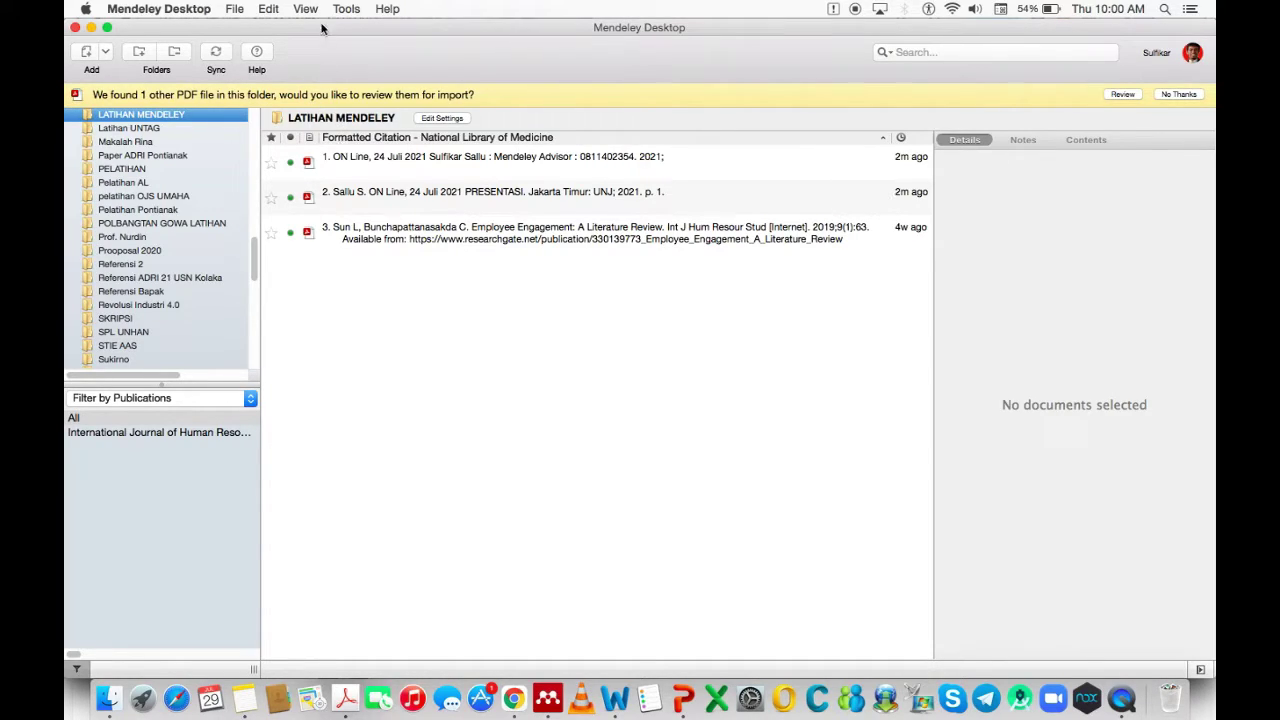
Check the LATIHAN MENDELEY folder for duplicates and decline the offer to review the other PDF for import
left_click(305, 9)
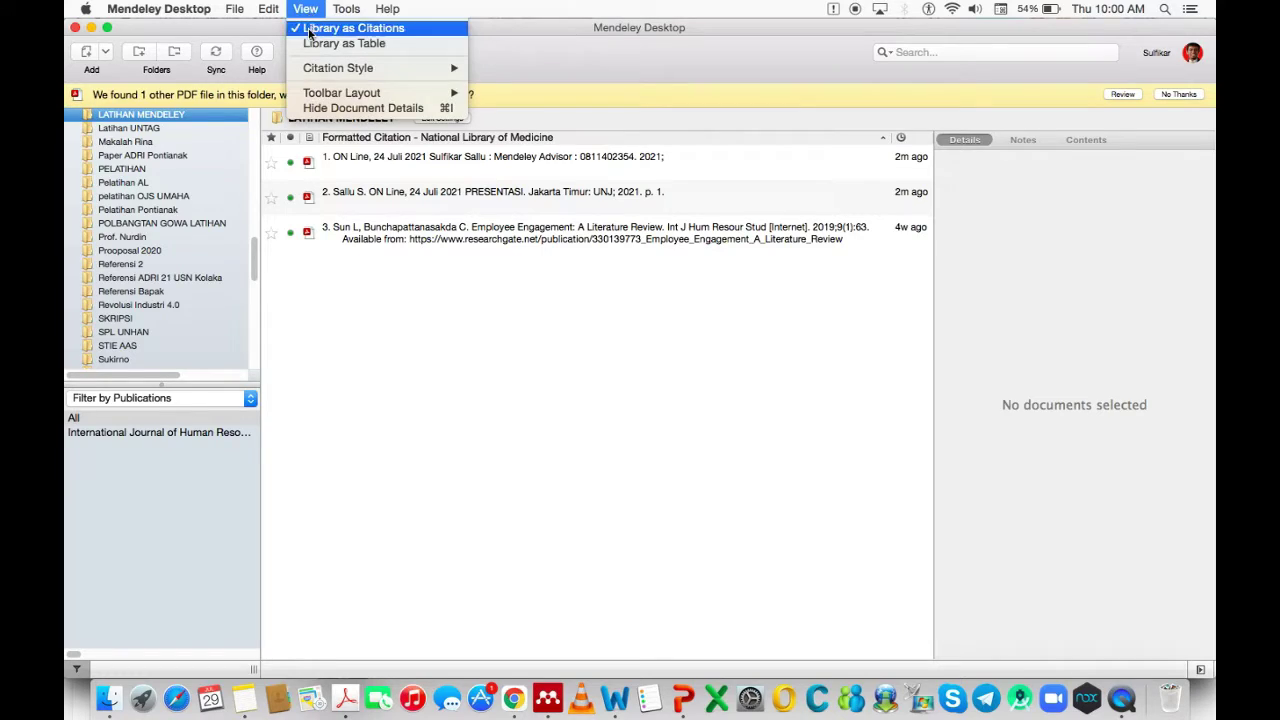
mouse_move(346, 14)
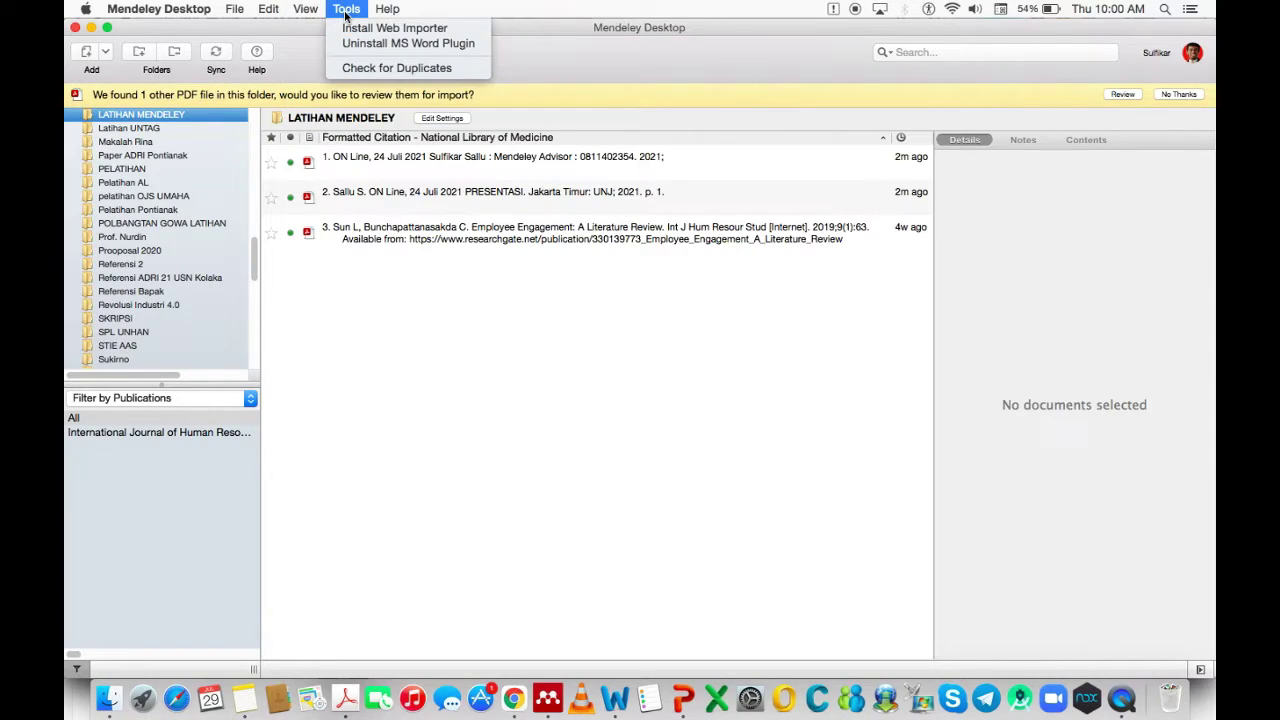
left_click(351, 72)
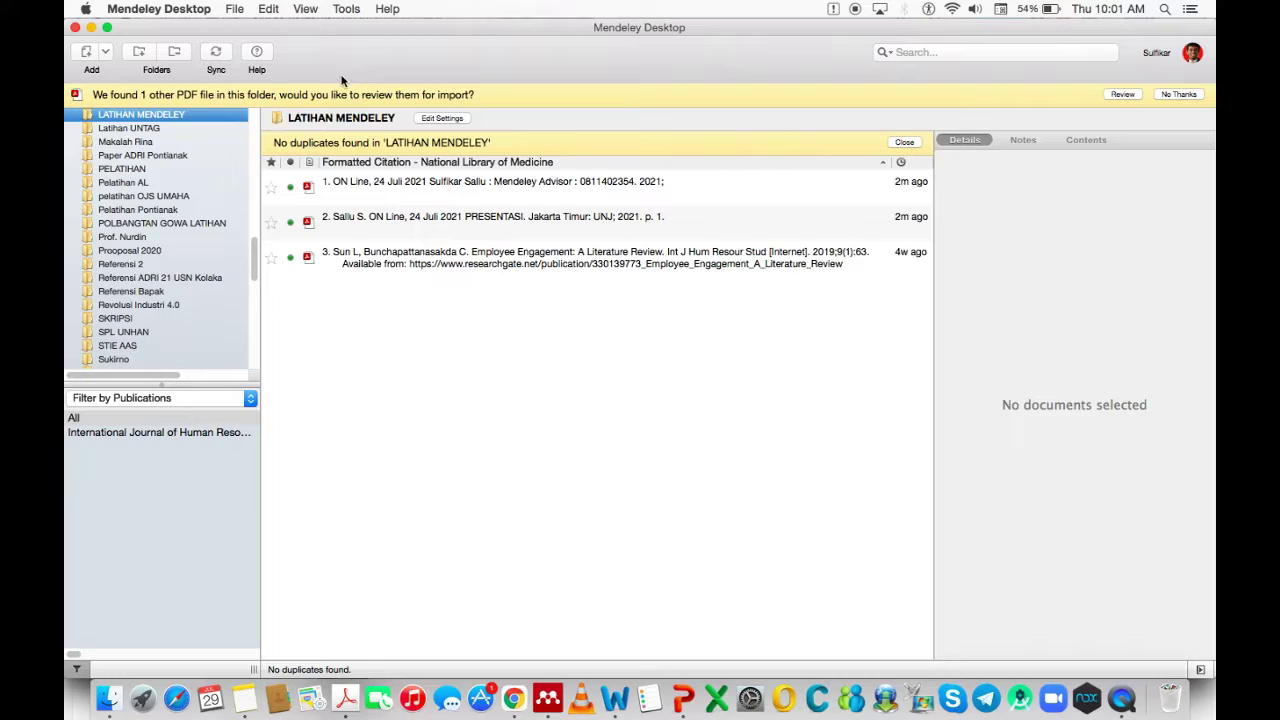
left_click(1176, 93)
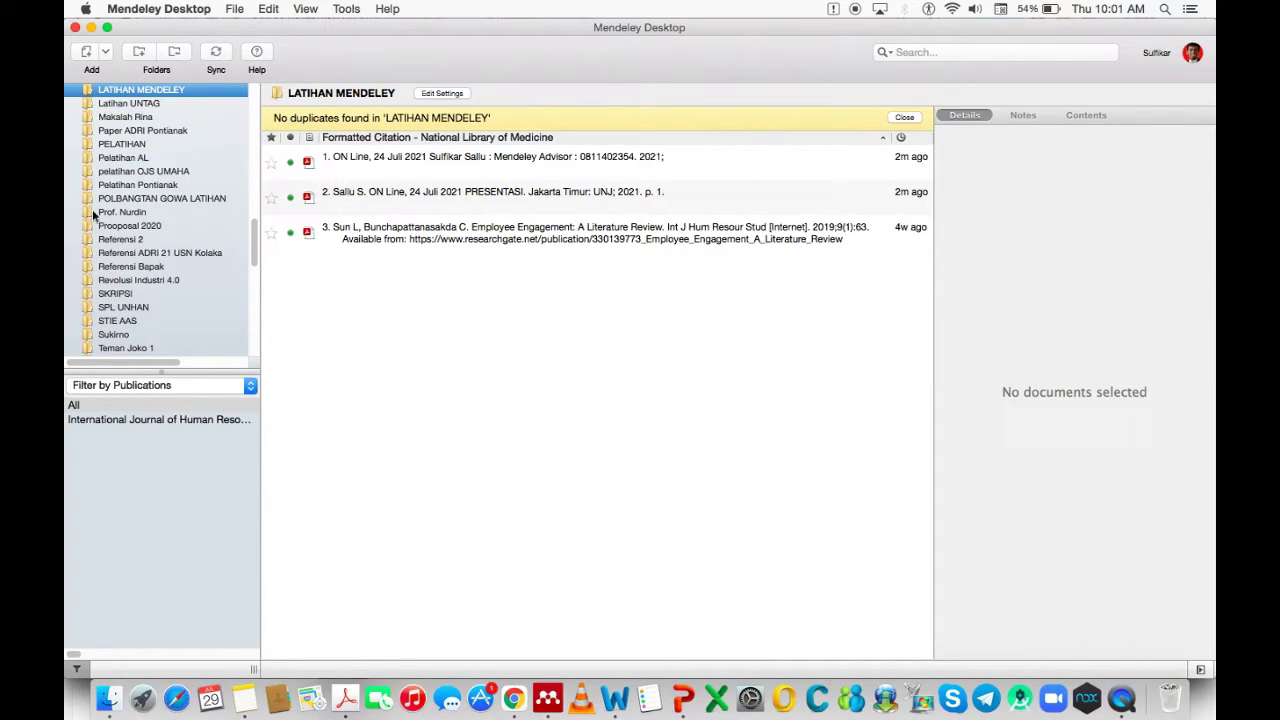
Check the POLBANGTAN GOWA LATIHAN folder for duplicate documents
left_click(163, 197)
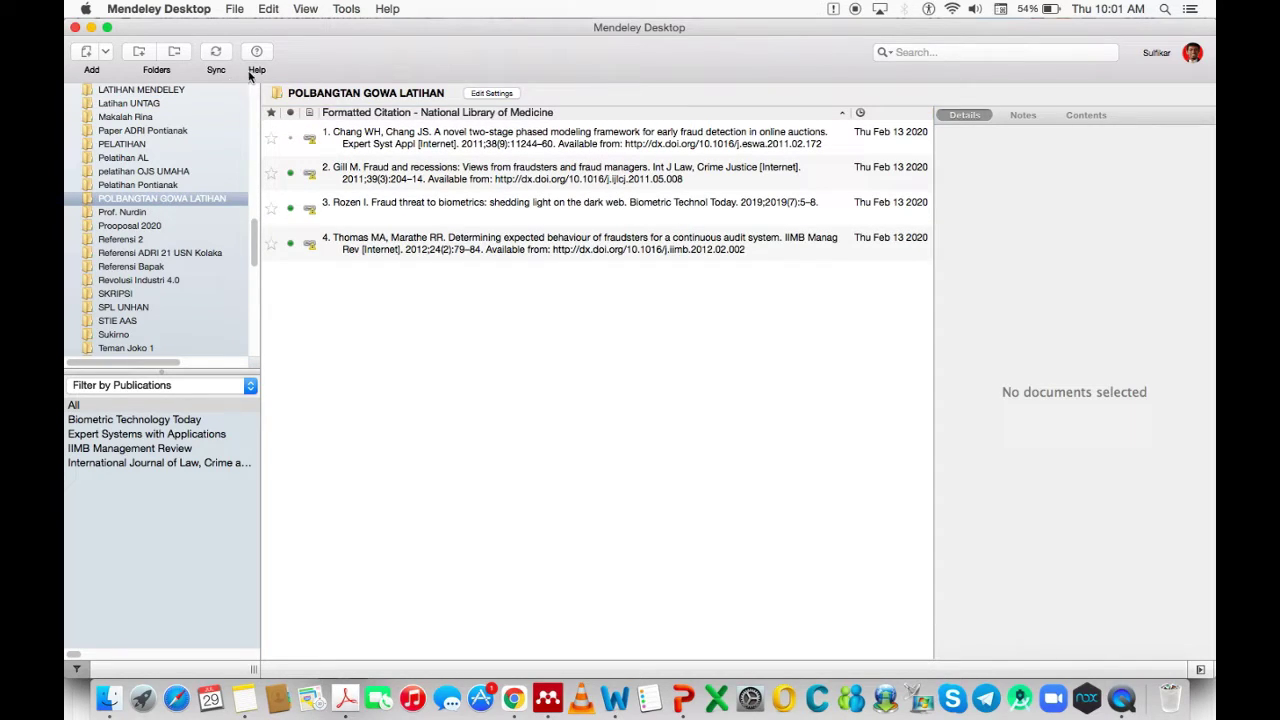
left_click(350, 9)
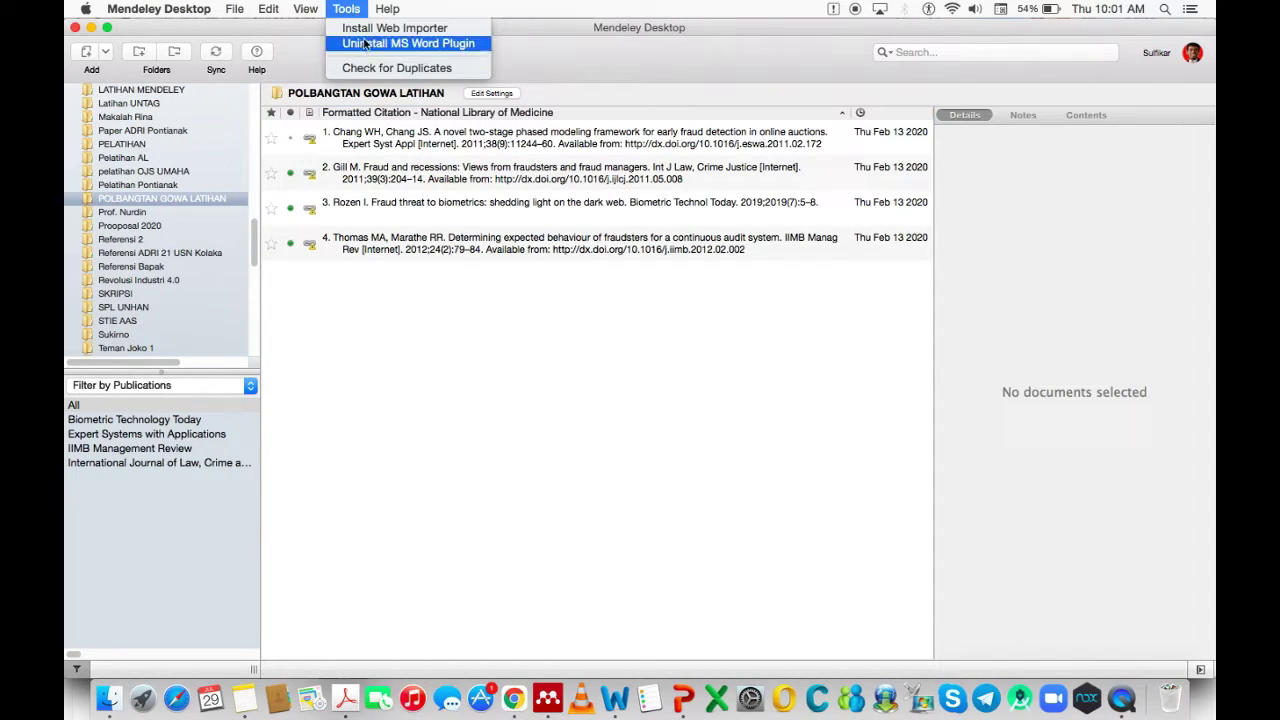
left_click(369, 70)
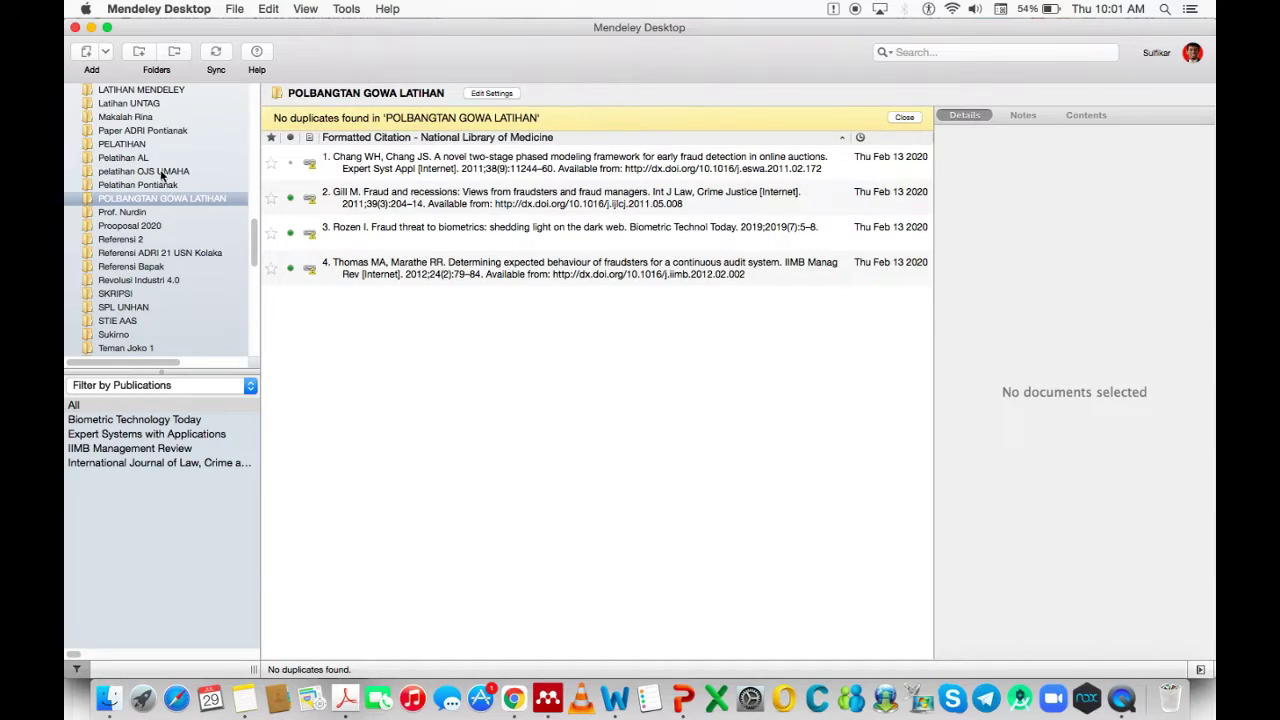
Show All Documents of the library and check them for duplicates
left_click_drag(253, 237, 251, 97)
left_click(127, 105)
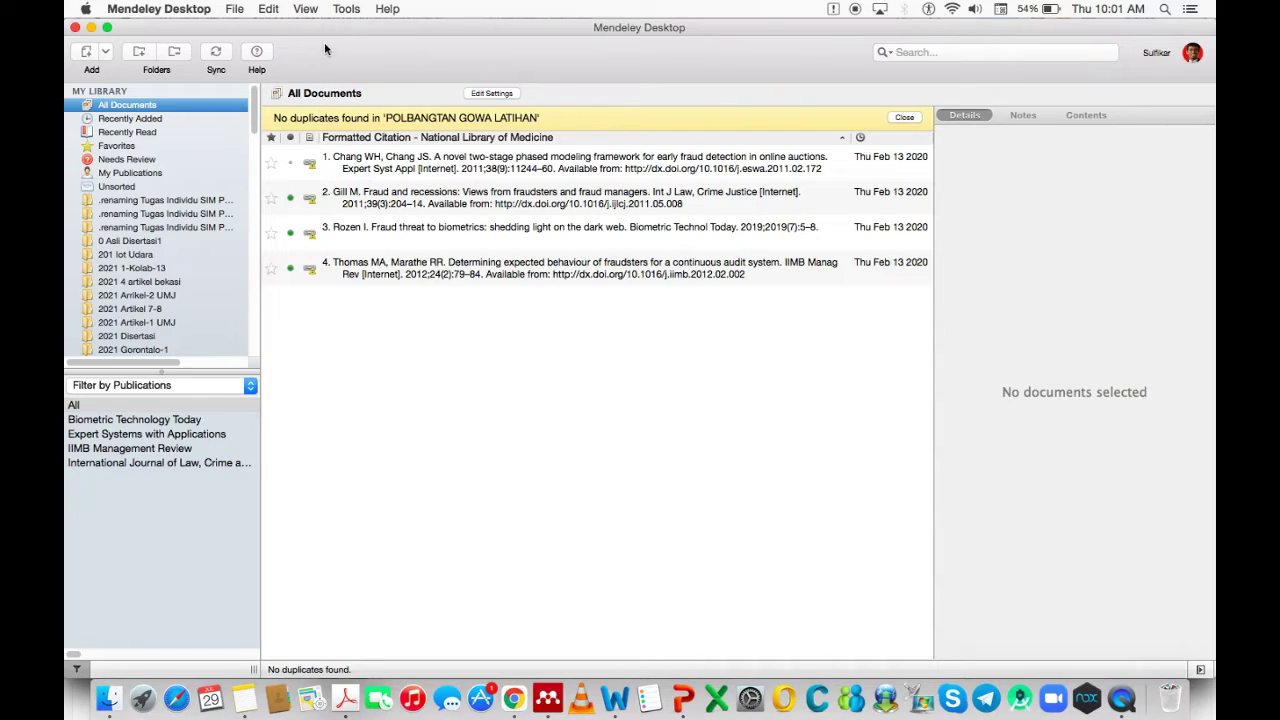
left_click(343, 10)
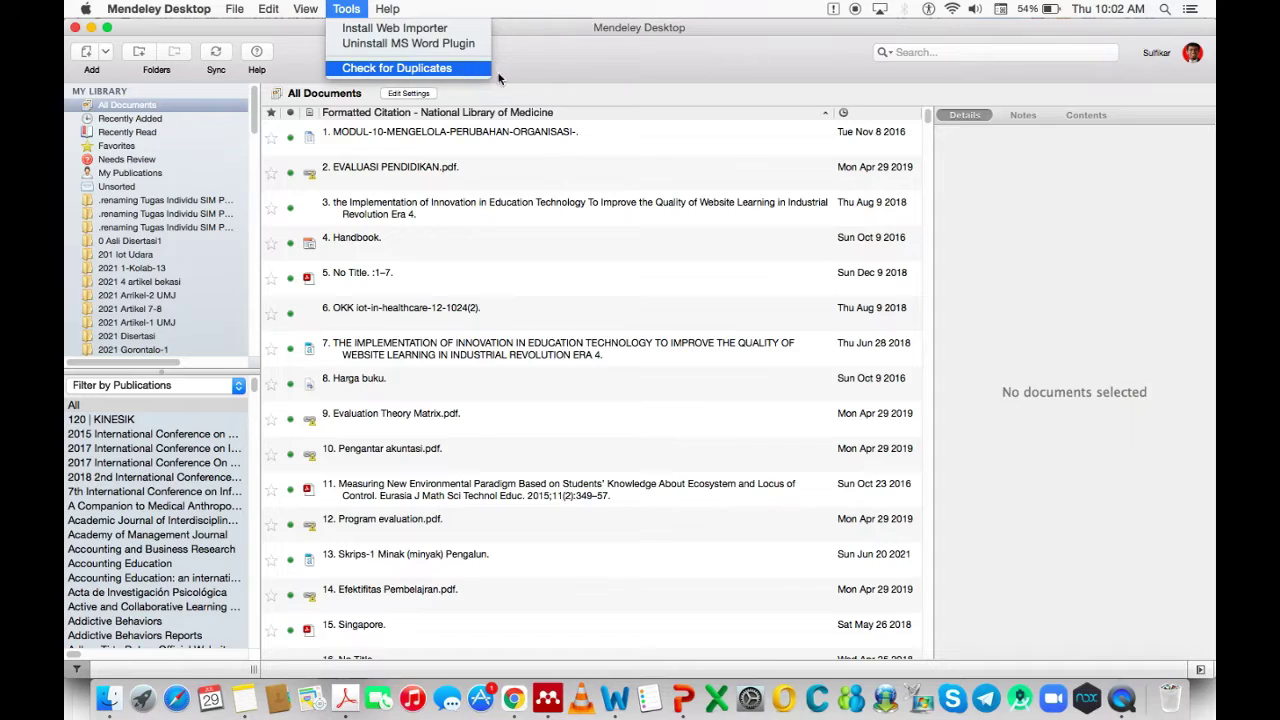
left_click(349, 82)
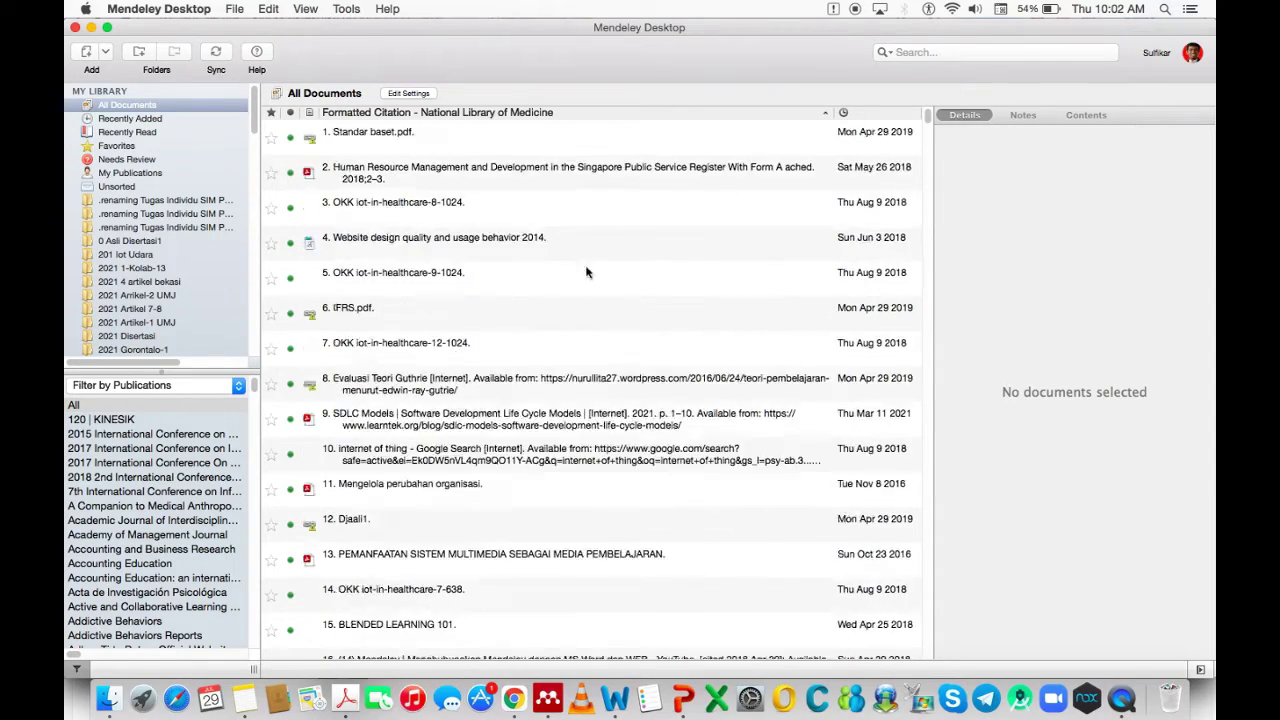
Run the duplicate check on All Documents and review the details of the "Educational Leadership" and "PENGEMBANGAN KAPASITAS" duplicate sets
left_click(345, 10)
left_click(372, 66)
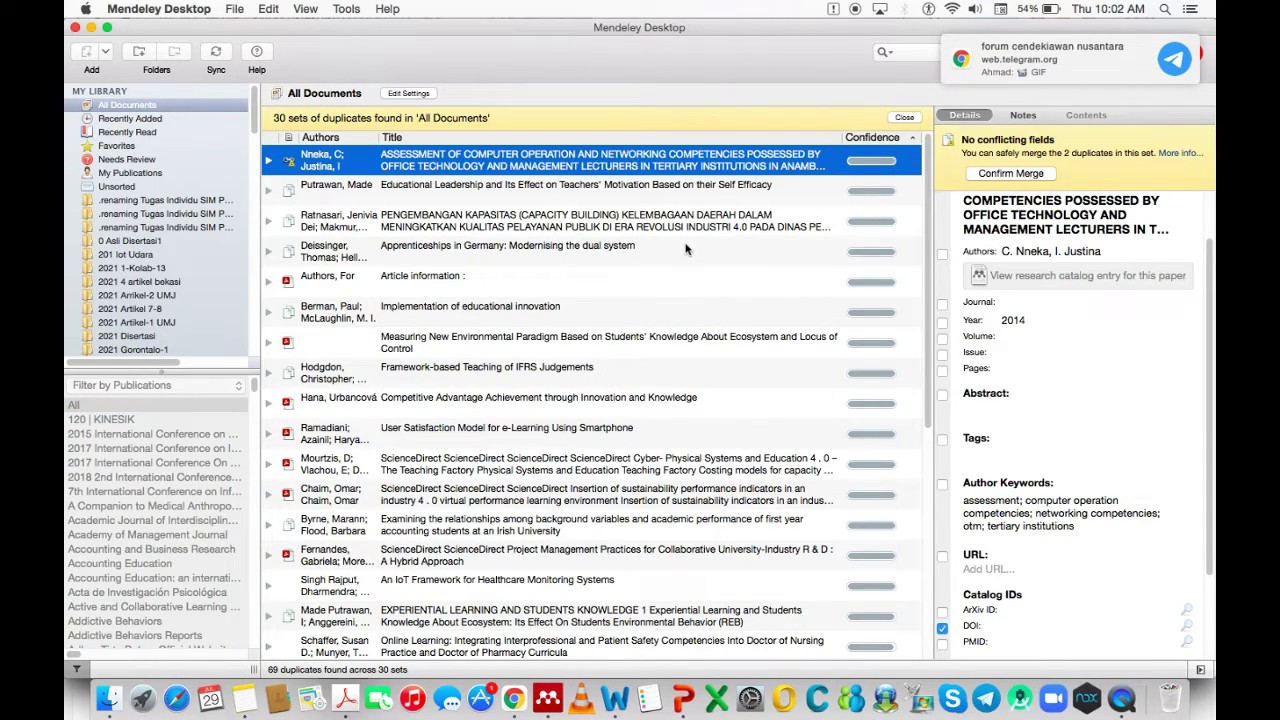
left_click(343, 190)
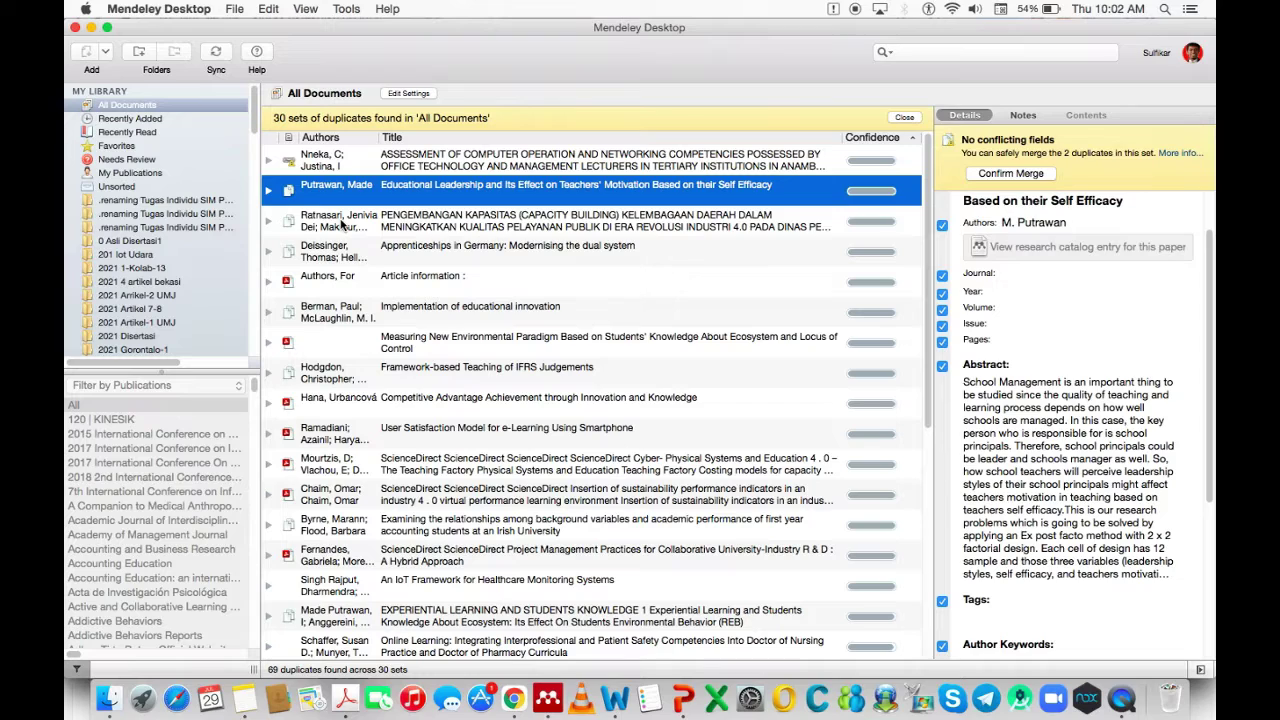
left_click(343, 222)
scroll(615, 315, "down", 5)
scroll(621, 320, "up", 5)
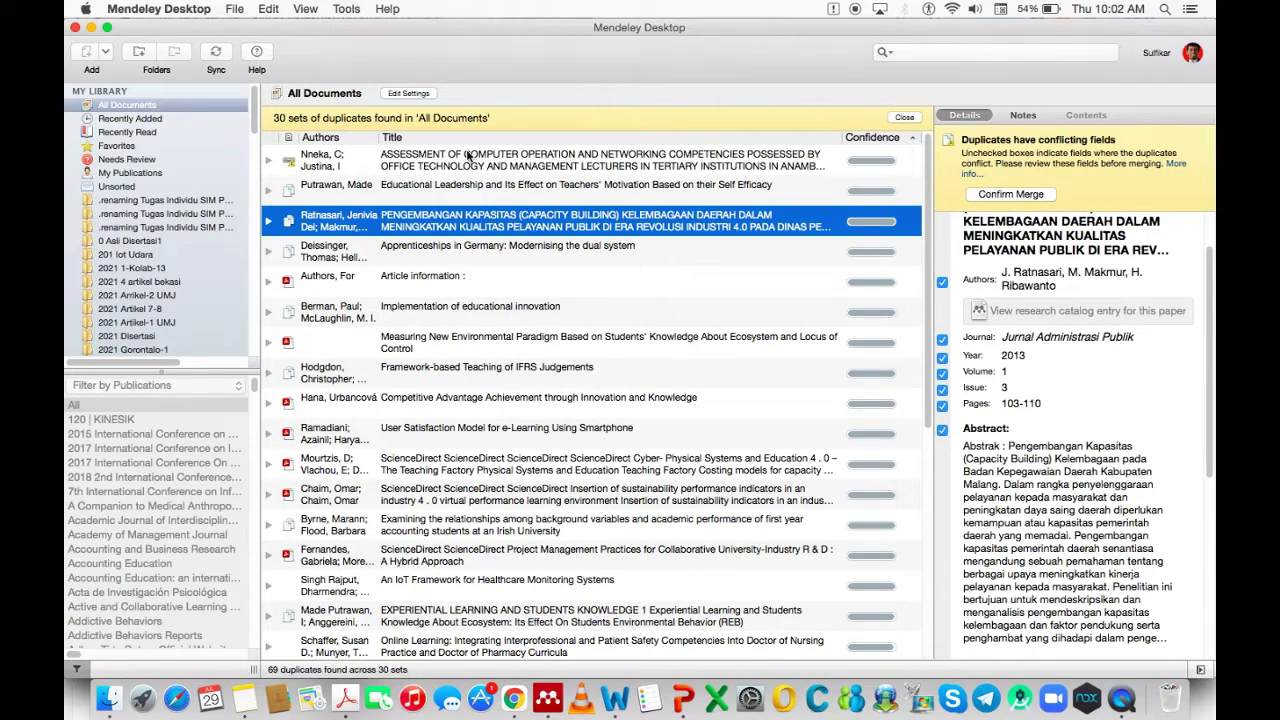
left_click(388, 9)
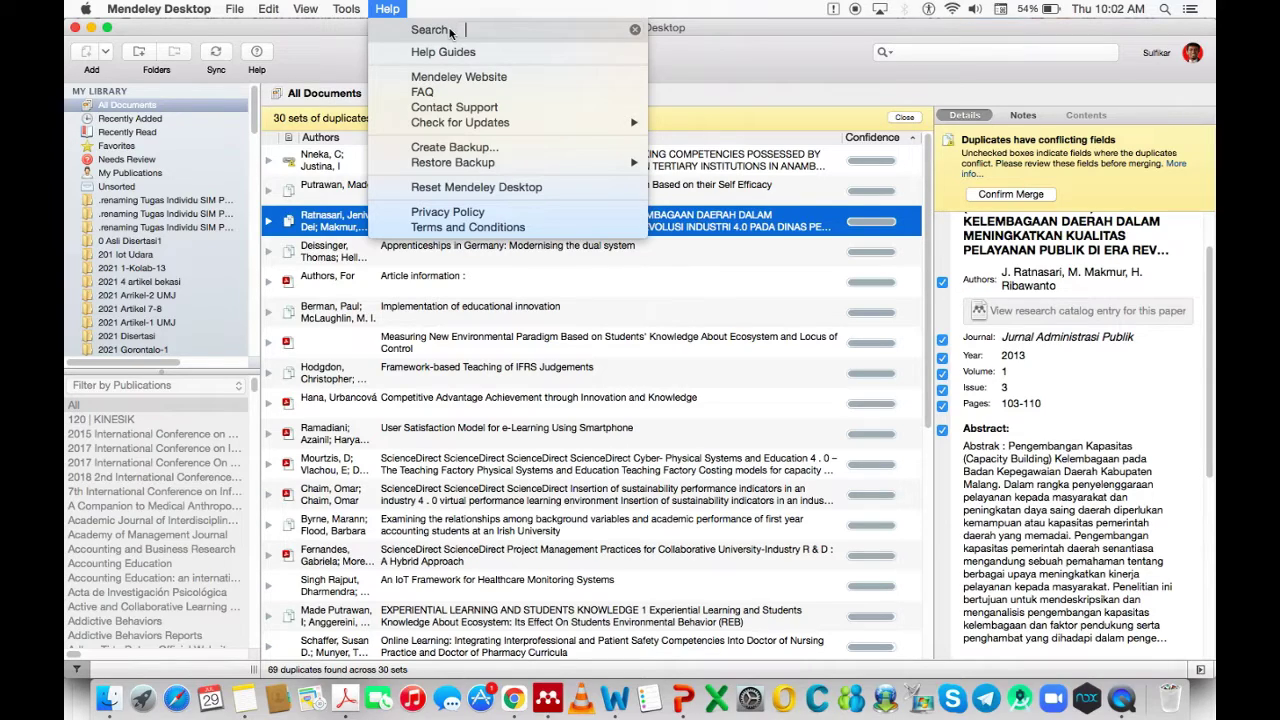
mouse_move(485, 124)
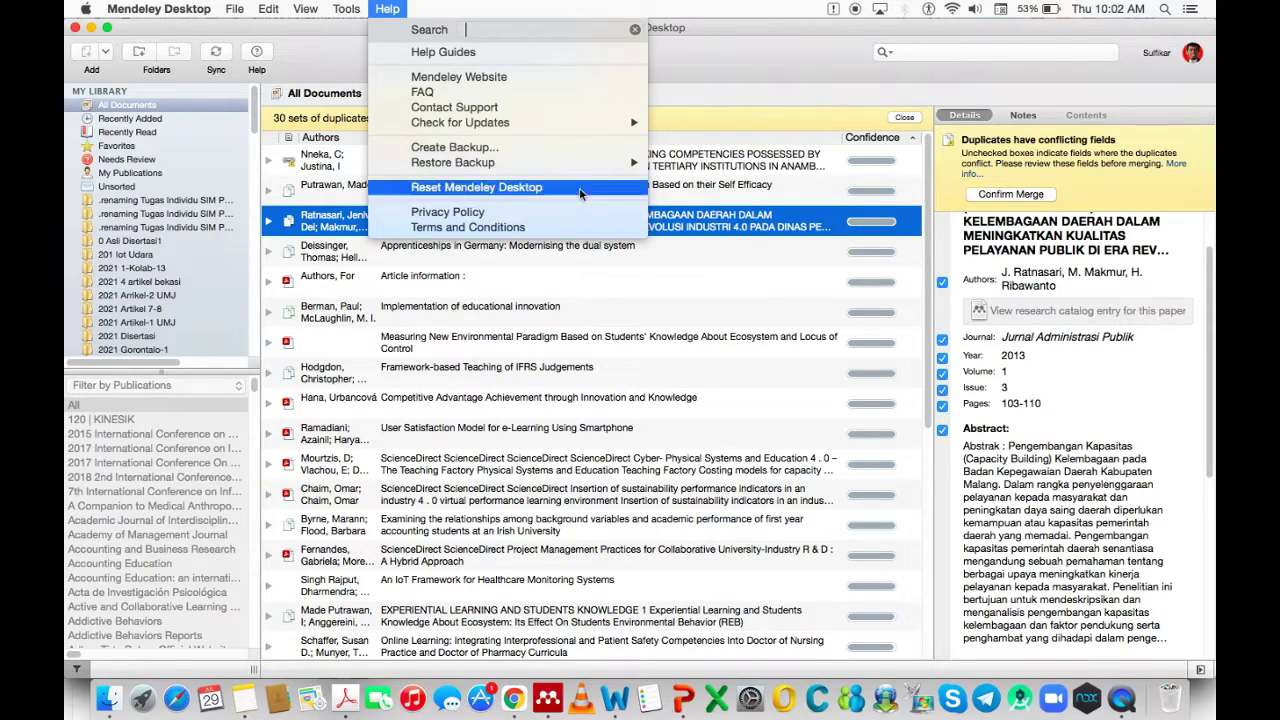
mouse_move(622, 124)
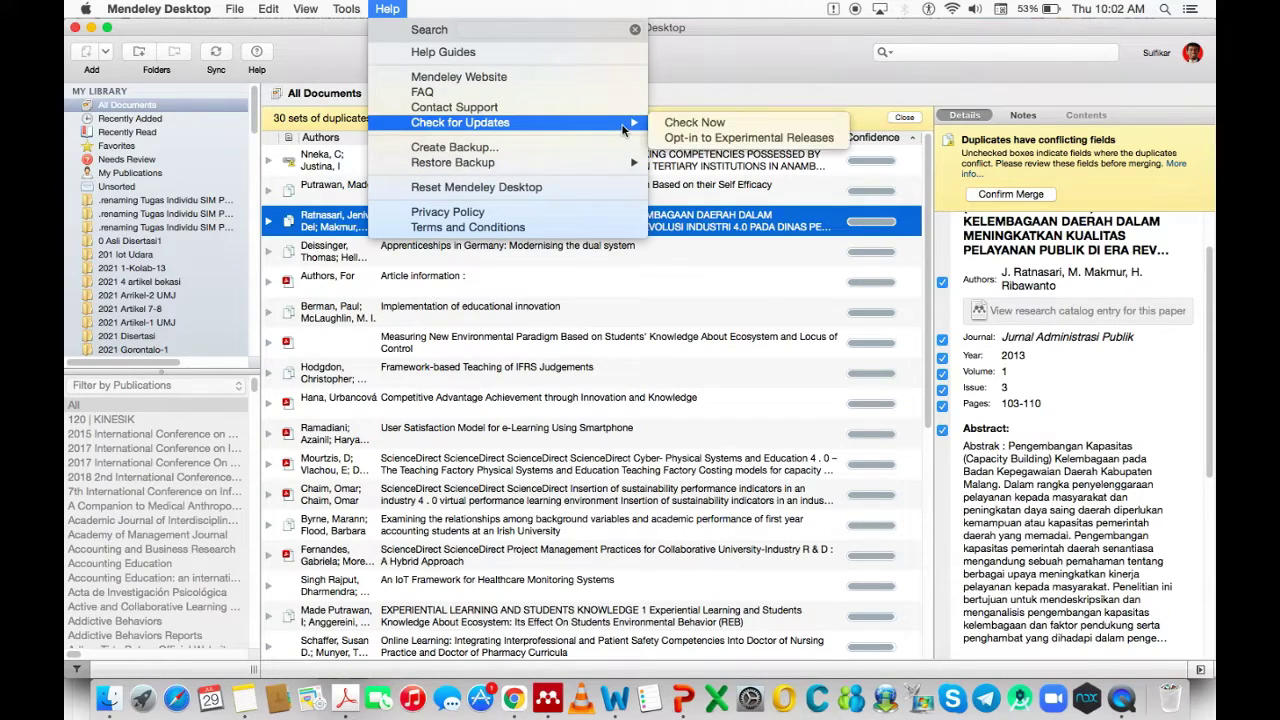
left_click(737, 75)
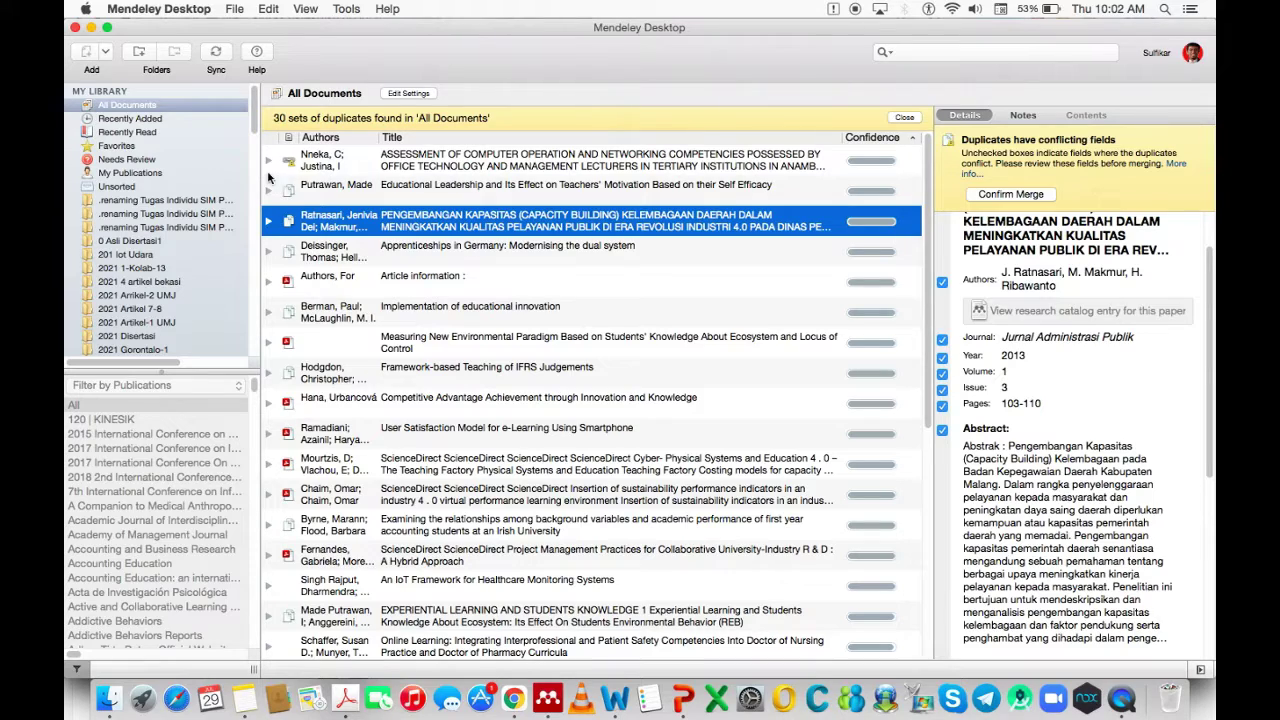
left_click(254, 117)
left_click_drag(254, 117, 251, 309)
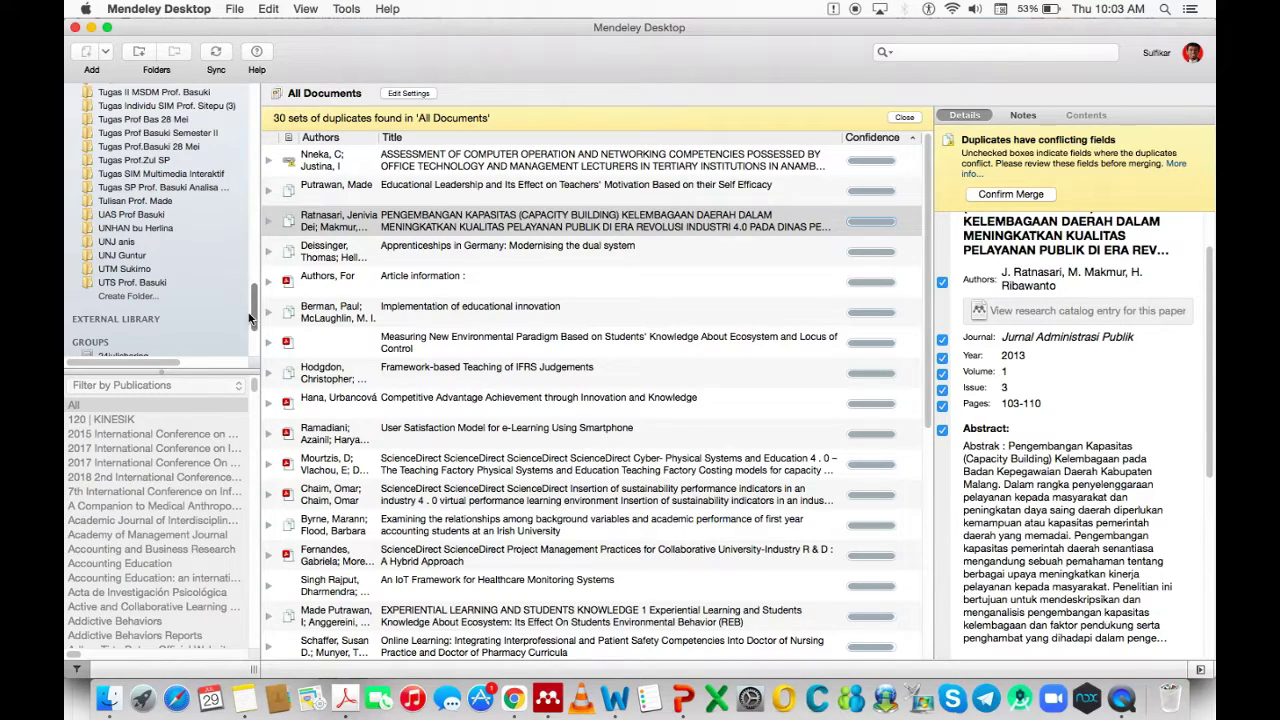
mouse_move(253, 322)
left_mouse_down()
mouse_move(256, 307)
mouse_move(248, 327)
left_mouse_up()
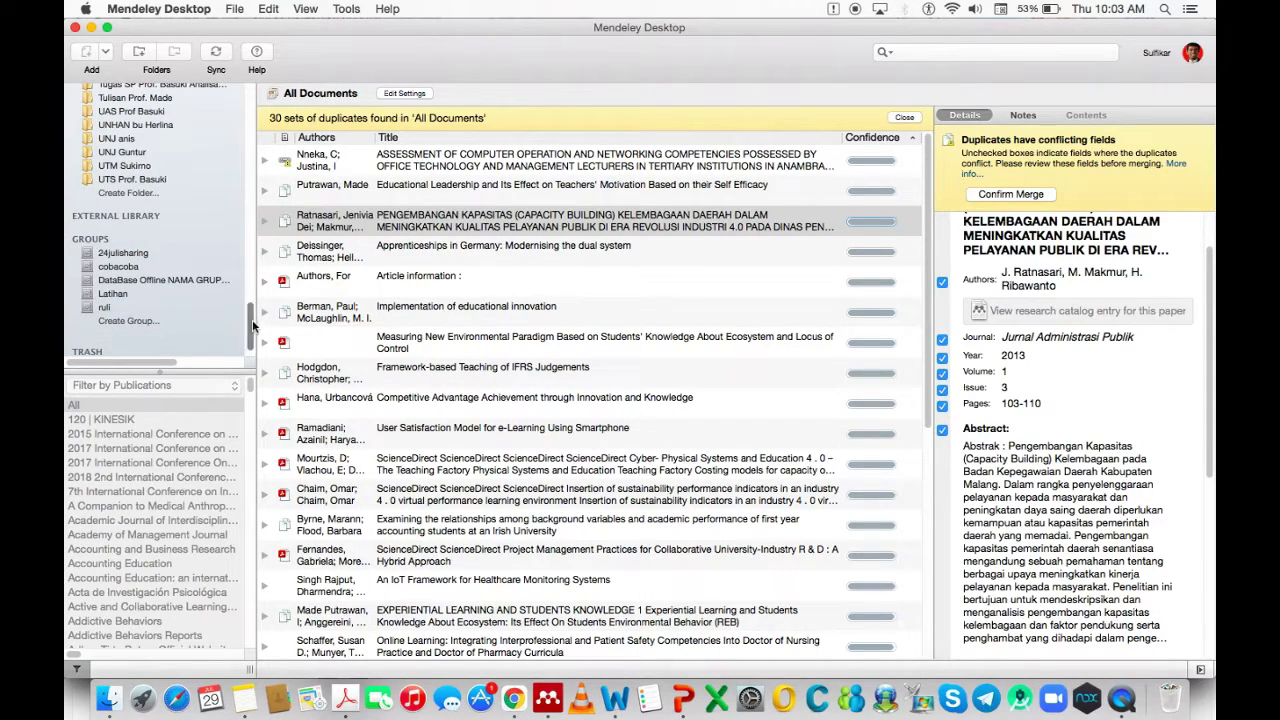
left_click_drag(249, 322, 248, 296)
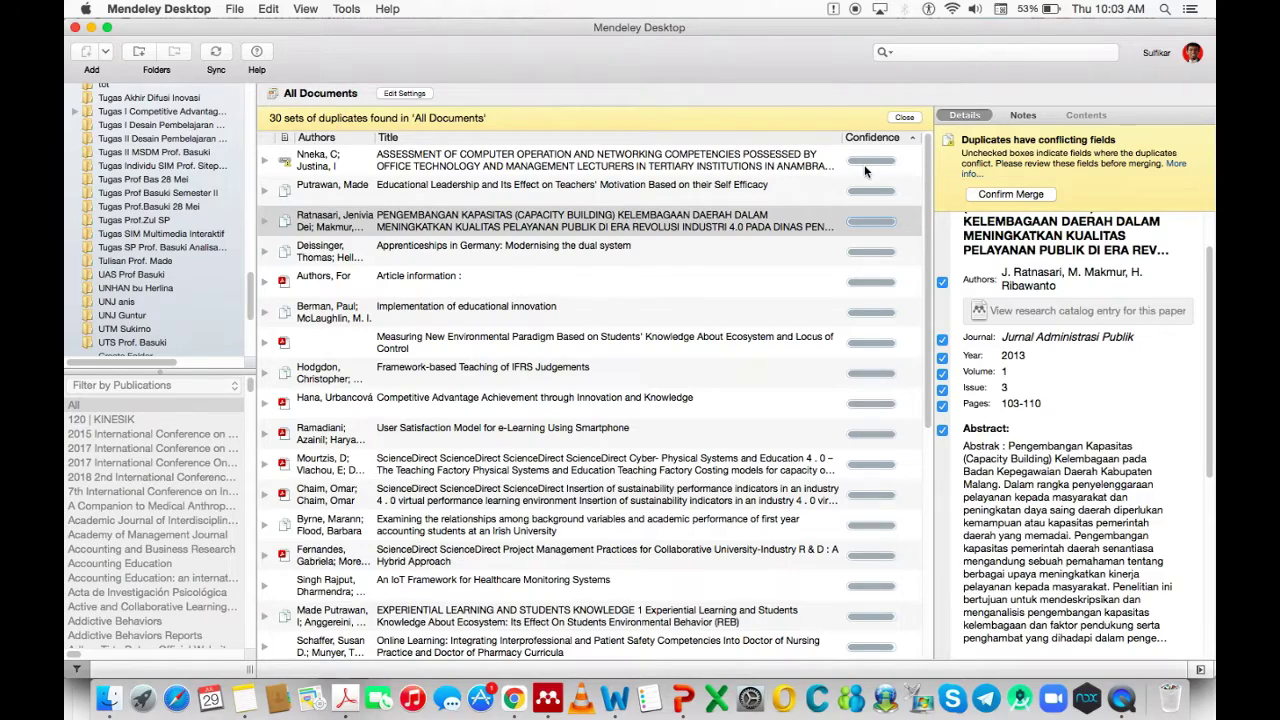
mouse_move(865, 171)
left_click(856, 10)
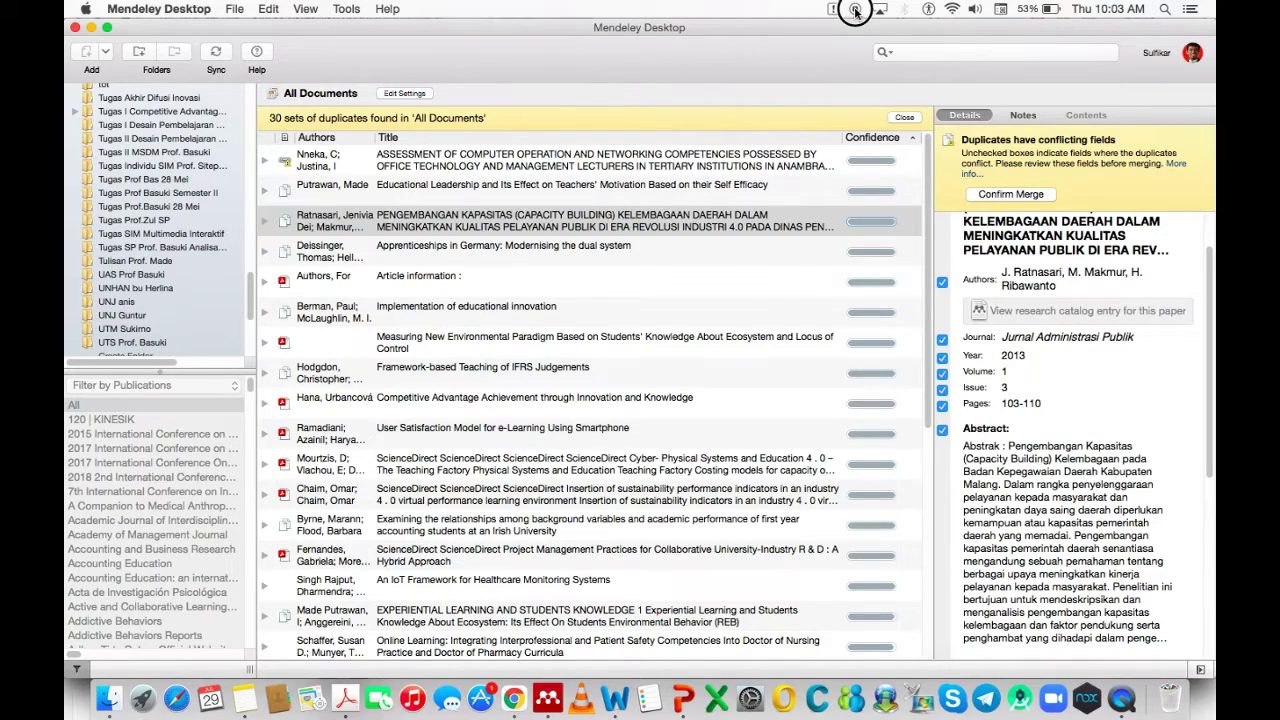